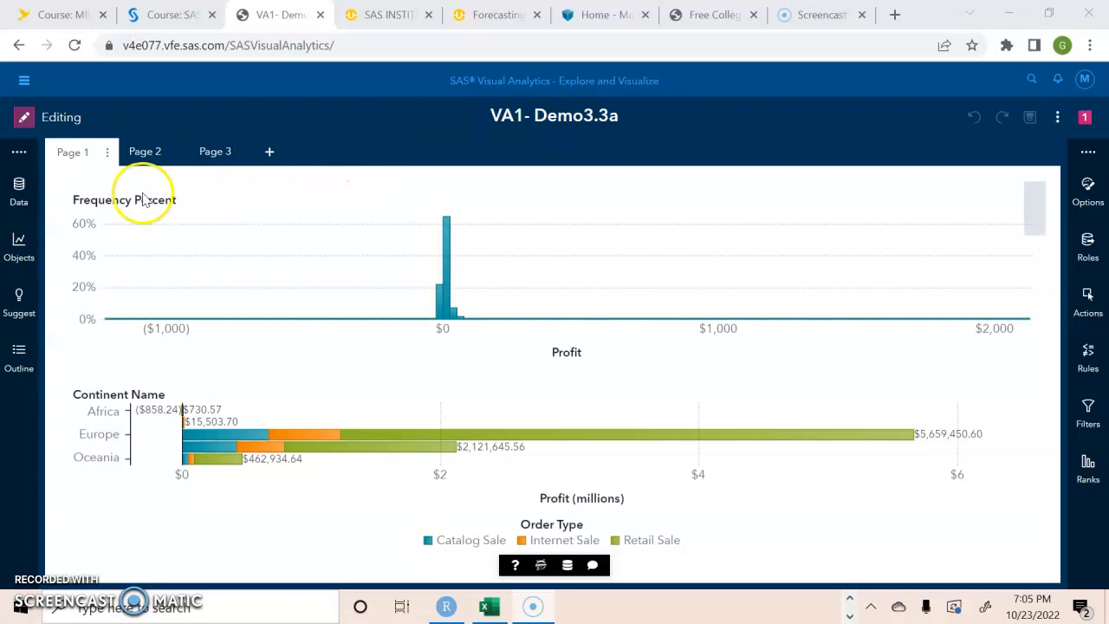
# Step: Examine the expression of the Number of Orders aggregated measure in CUSTOMERS_CLEAN, and close it without changes
pyautogui.click(19, 186)
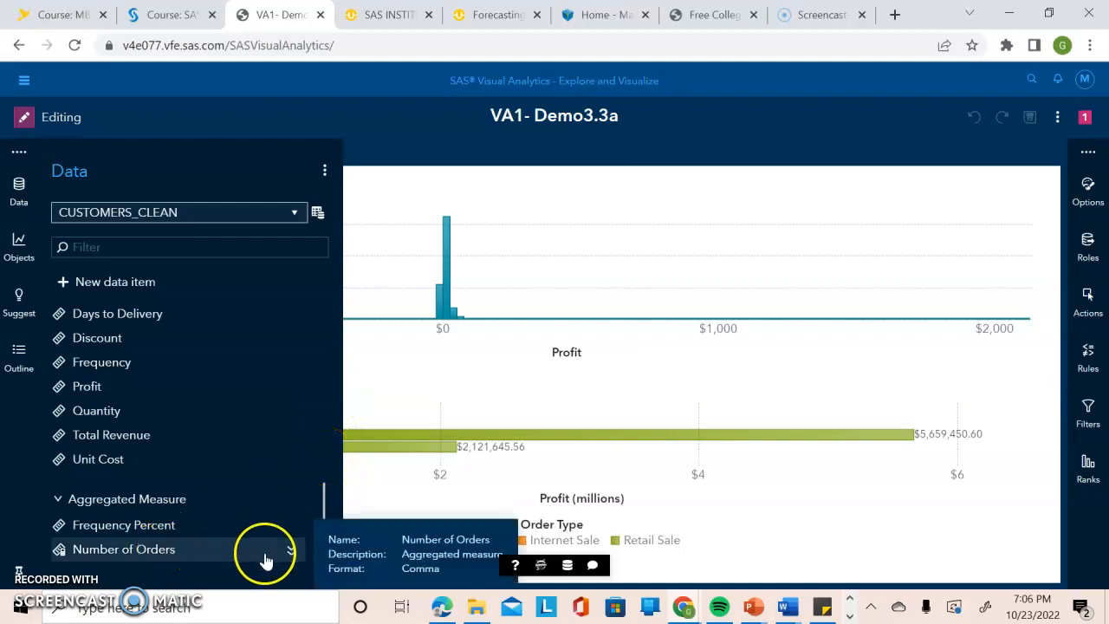
pyautogui.click(289, 553)
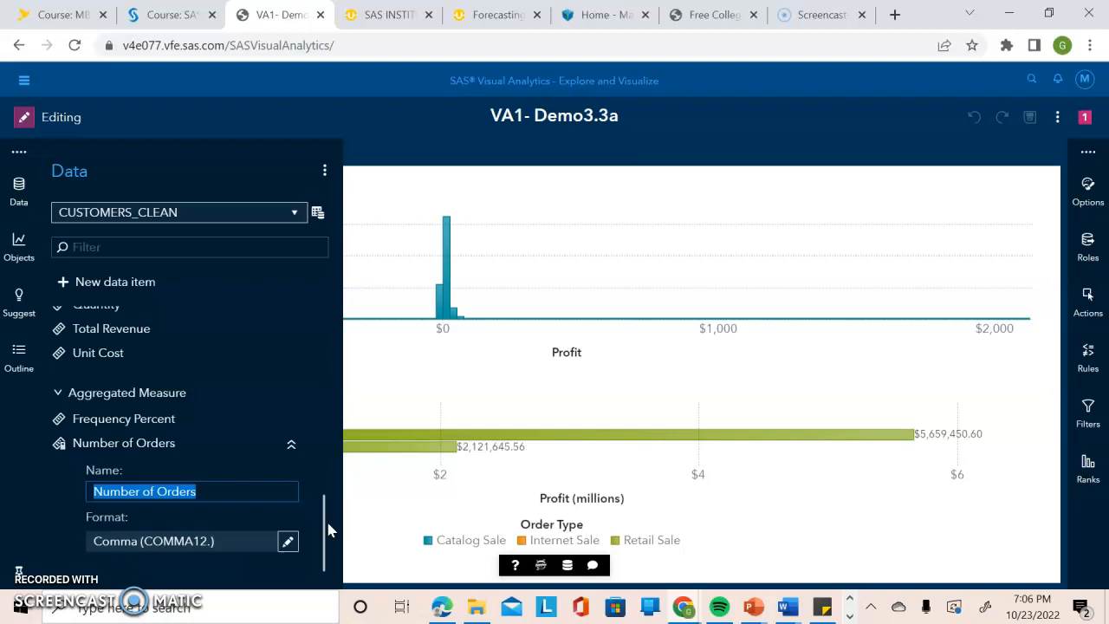
pyautogui.click(293, 443)
pyautogui.rightClick(203, 562)
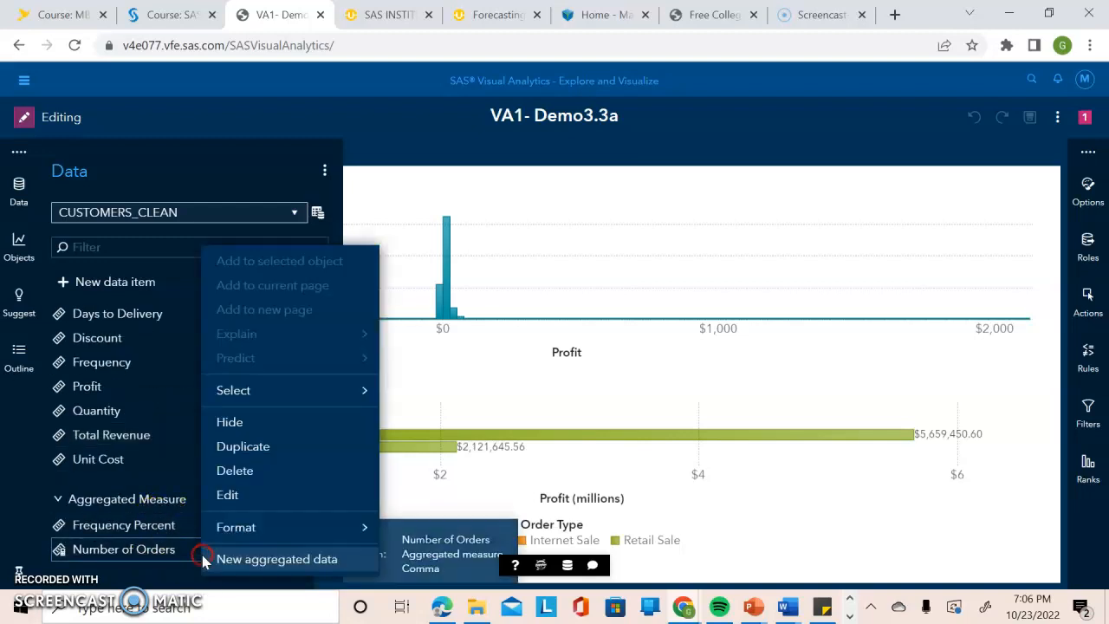
pyautogui.click(241, 495)
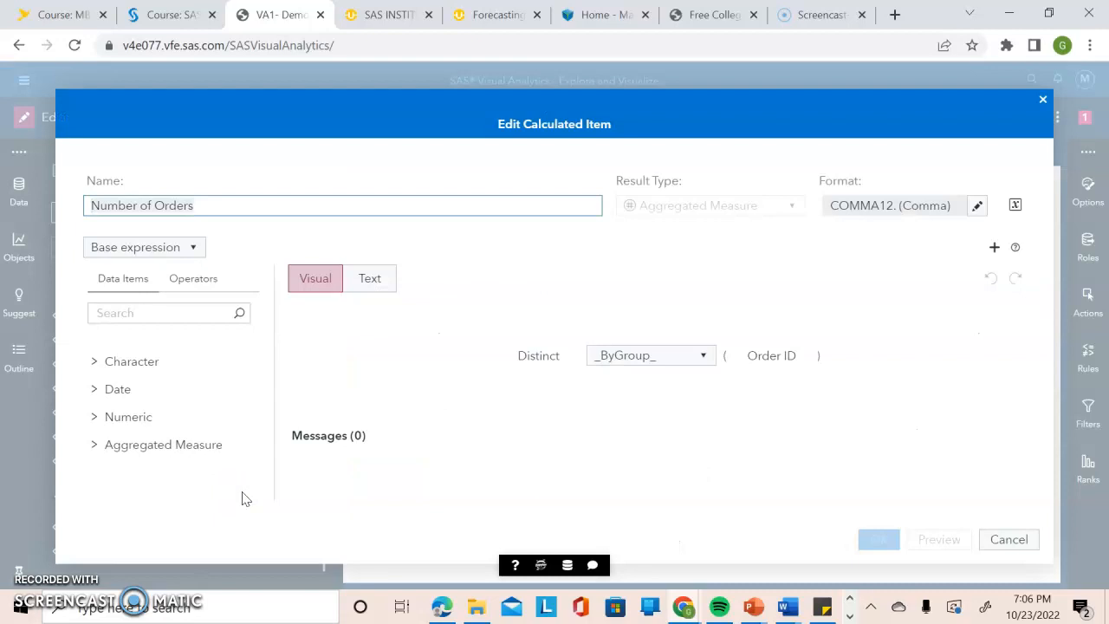
pyautogui.click(425, 450)
pyautogui.click(1009, 539)
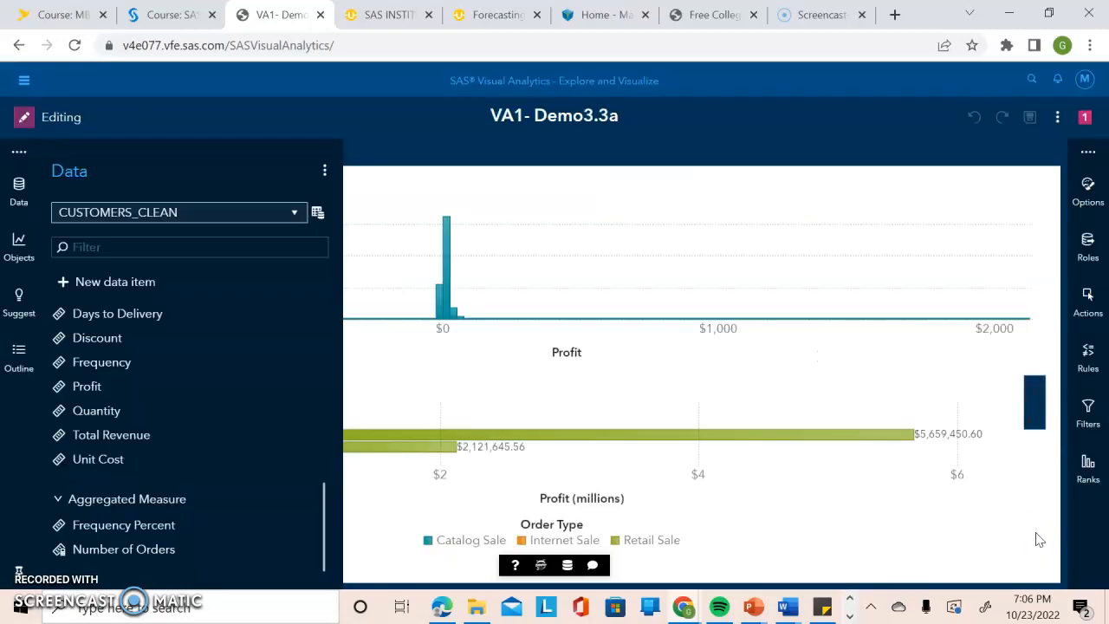
# Step: Examine the expression that calculates the Customer Age measure, and close it without changes
pyautogui.moveTo(320, 515); pyautogui.dragTo(324, 477)
pyautogui.rightClick(237, 416)
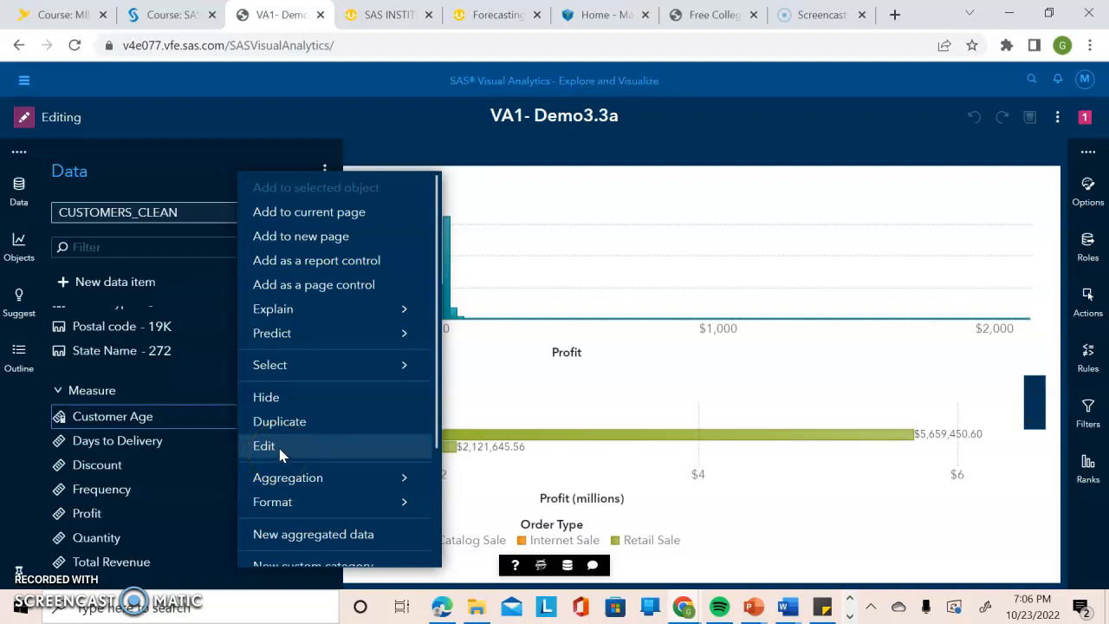
pyautogui.click(279, 448)
pyautogui.click(485, 473)
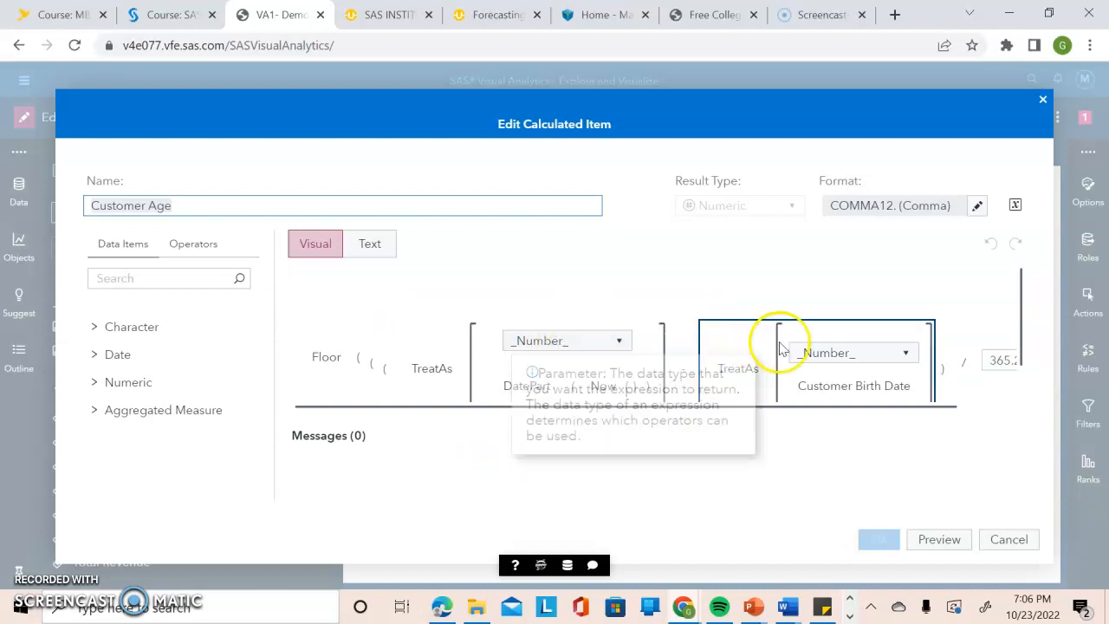
pyautogui.click(681, 486)
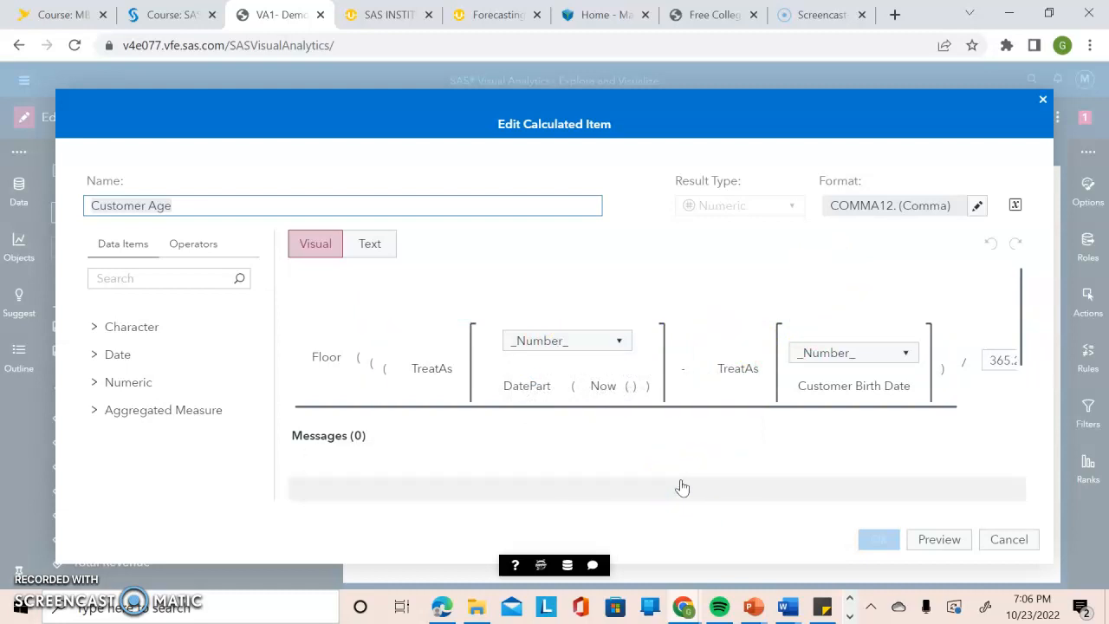
pyautogui.click(1009, 540)
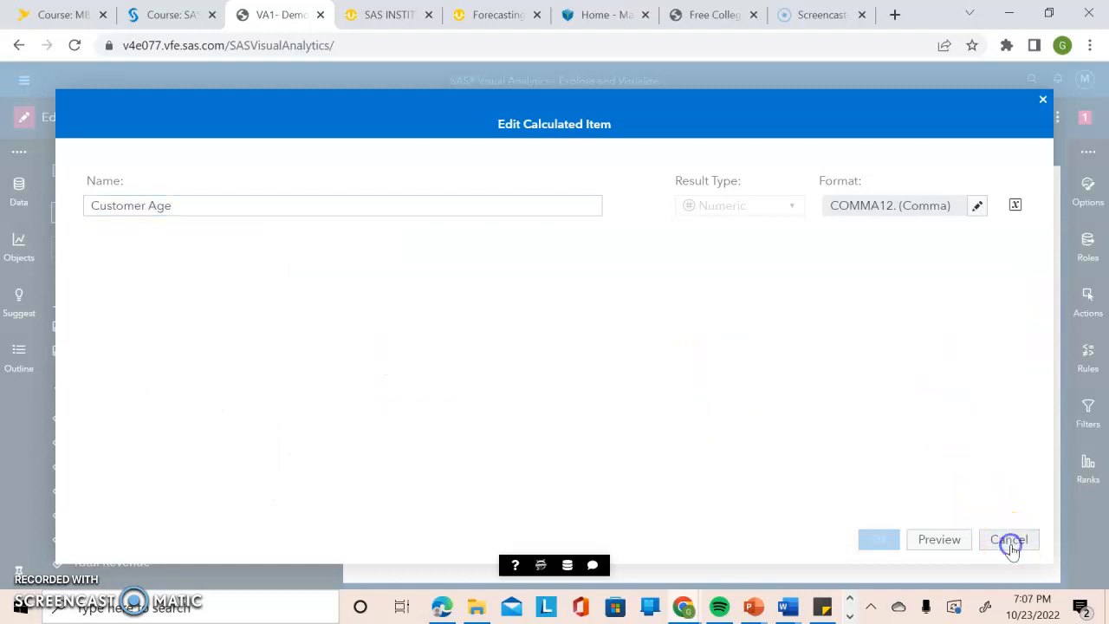
pyautogui.click(440, 431)
# Step: Examine all conditions and returned age bands in the Customer Age Group expression, and close it without changes
pyautogui.moveTo(321, 458); pyautogui.dragTo(310, 356)
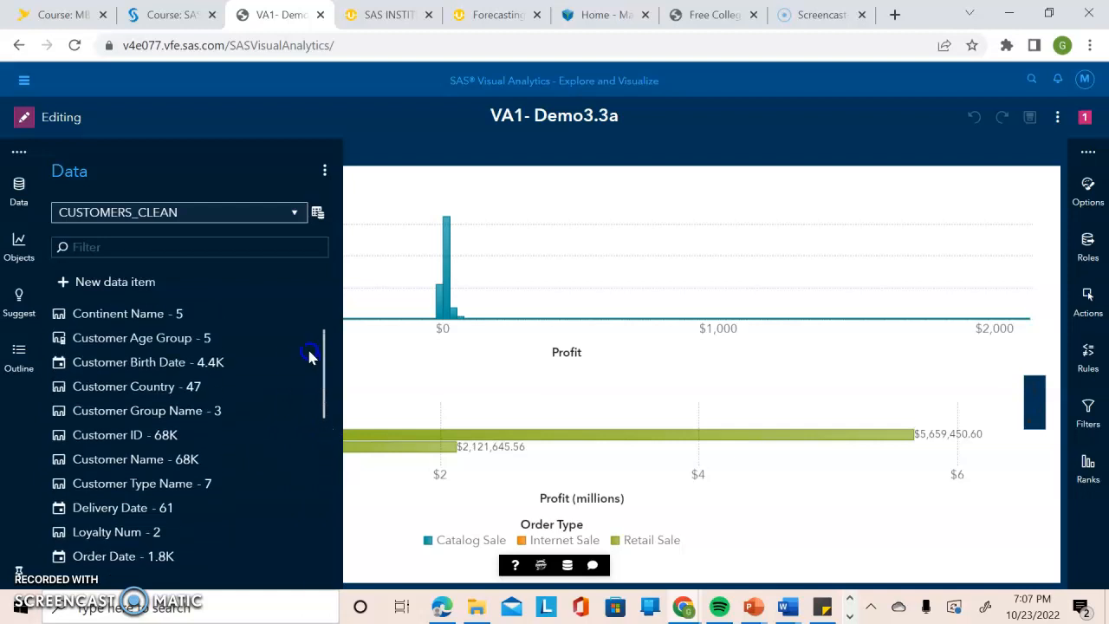
pyautogui.rightClick(230, 342)
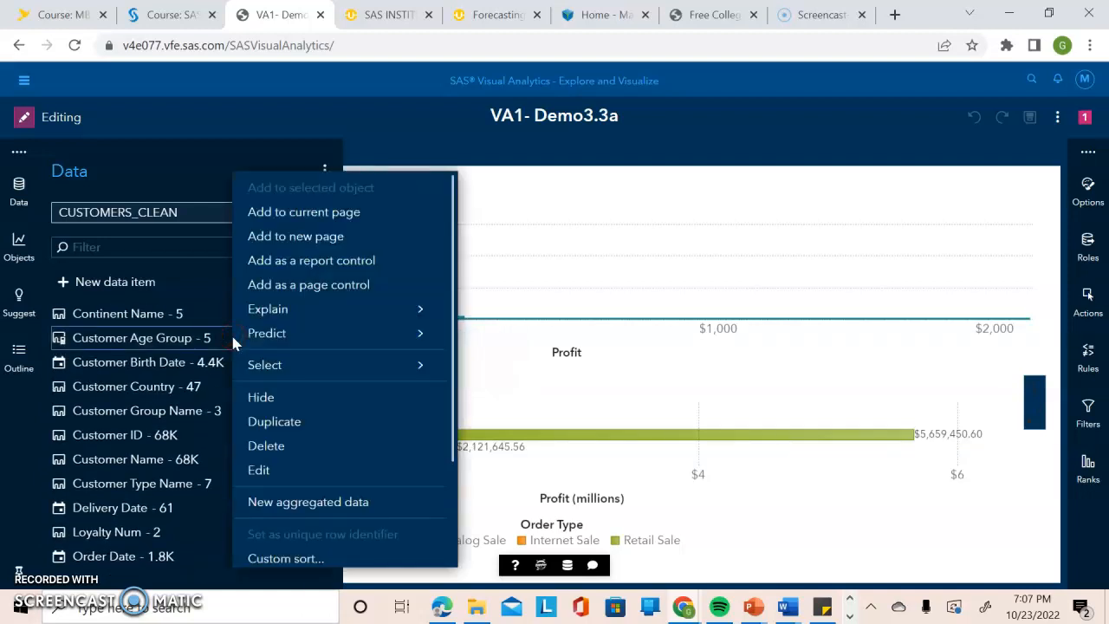
pyautogui.click(282, 470)
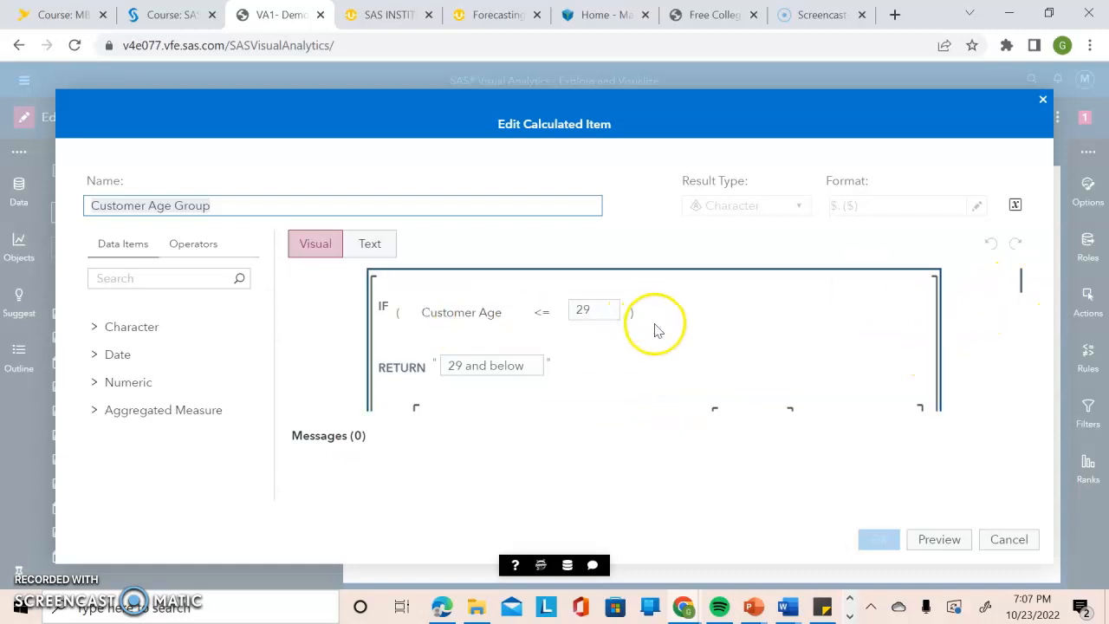
pyautogui.click(1023, 281)
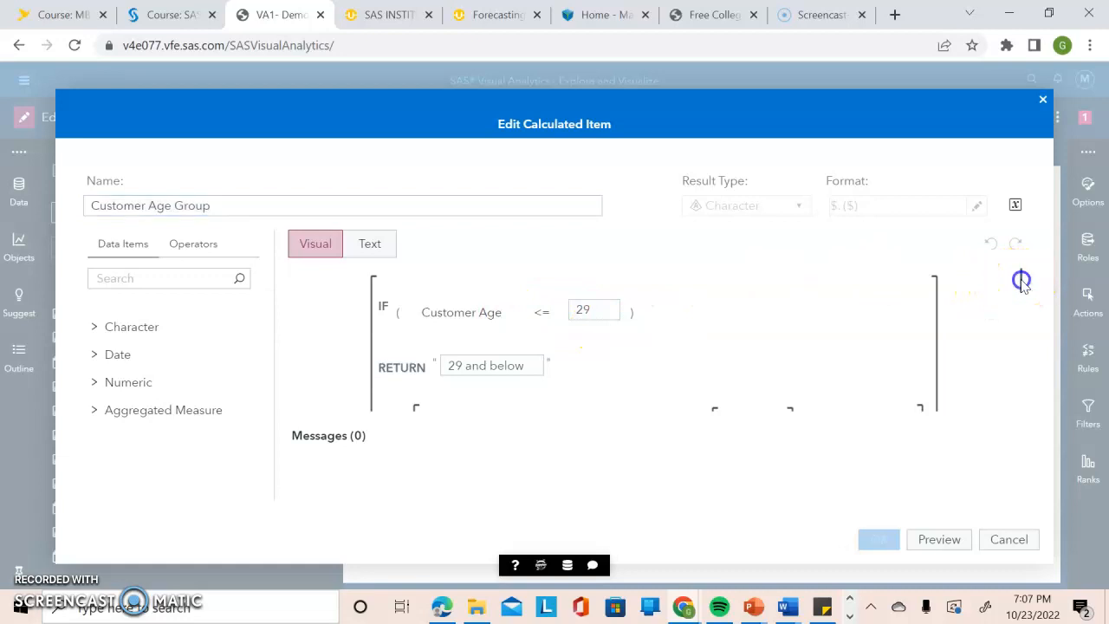
pyautogui.scroll(-3, 1022, 286)
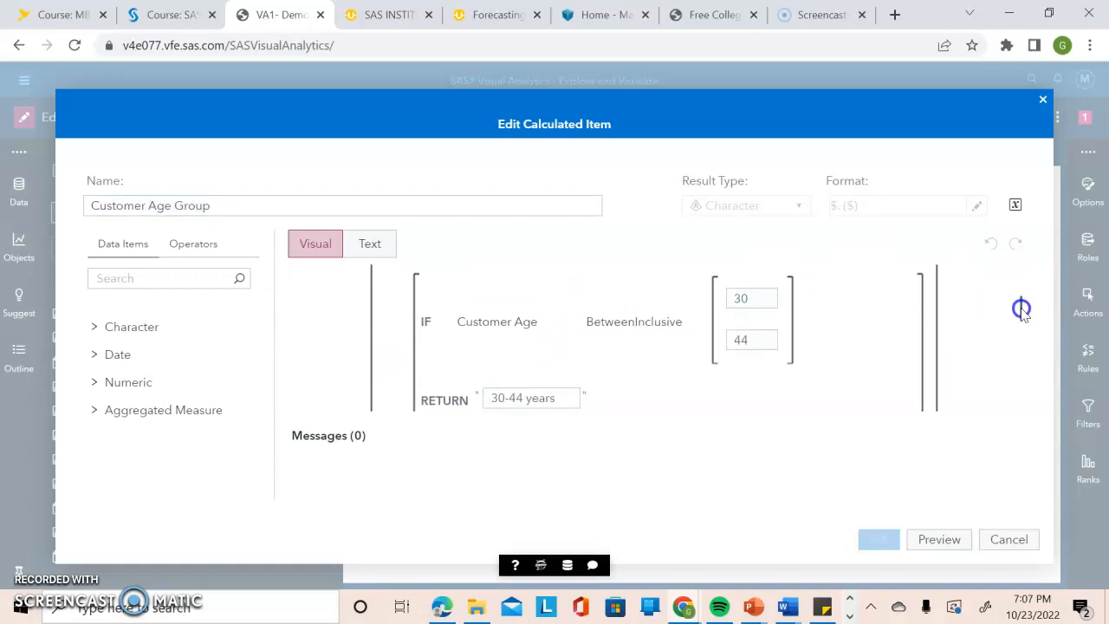
pyautogui.scroll(-1, 1020, 312)
pyautogui.scroll(2, 1019, 305)
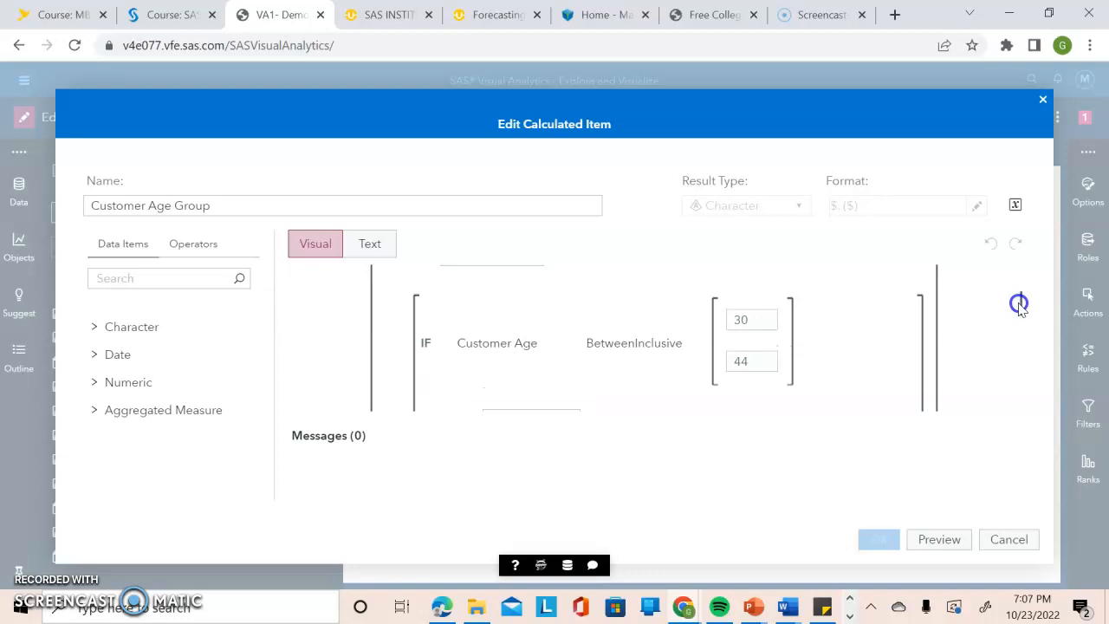
pyautogui.click(767, 322)
pyautogui.click(769, 359)
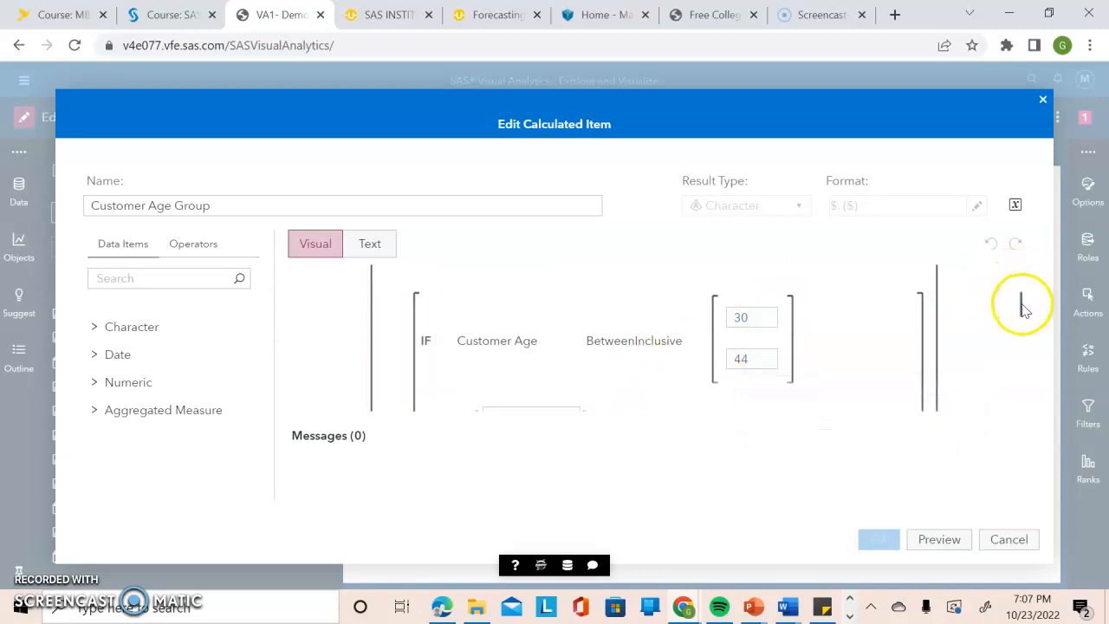
pyautogui.scroll(-3, 1024, 303)
pyautogui.scroll(-4, 1028, 329)
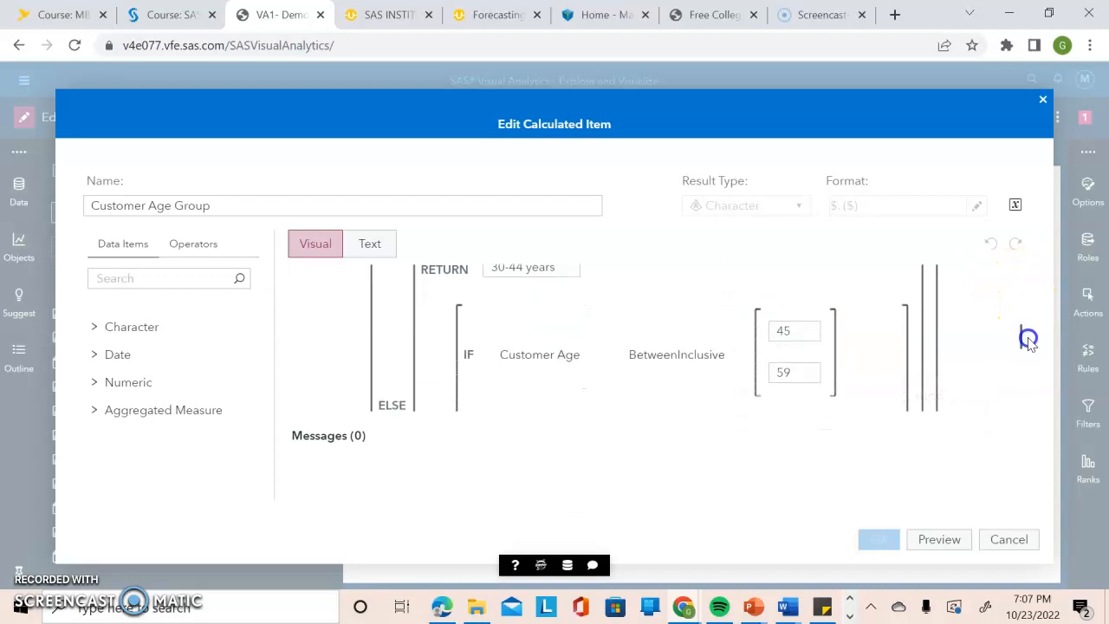
pyautogui.scroll(-1, 1027, 346)
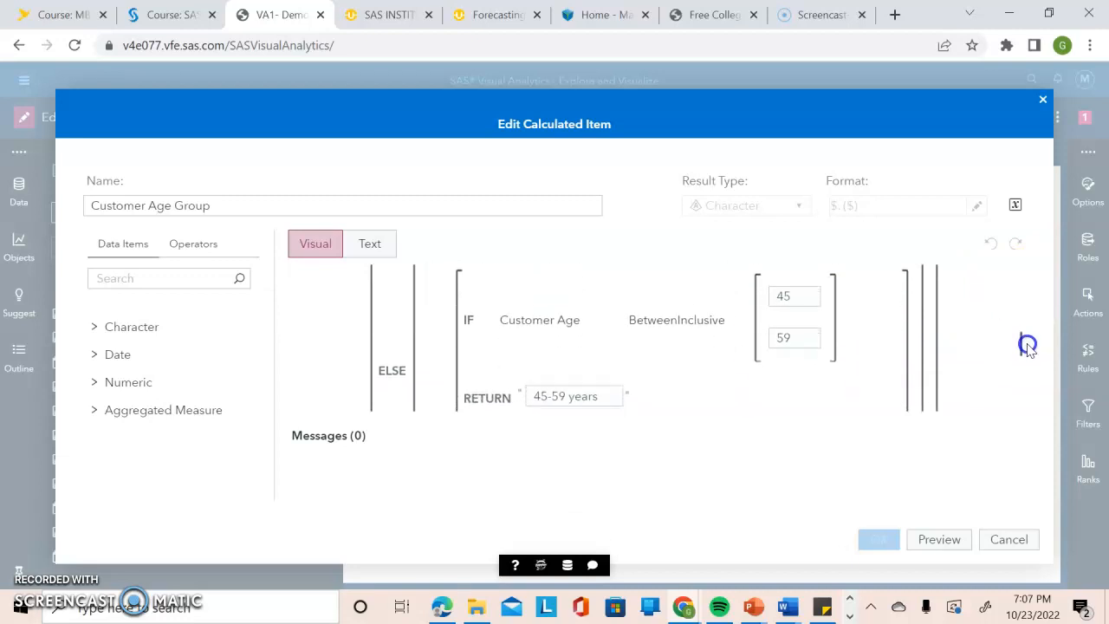
pyautogui.moveTo(1027, 349); pyautogui.dragTo(1019, 410)
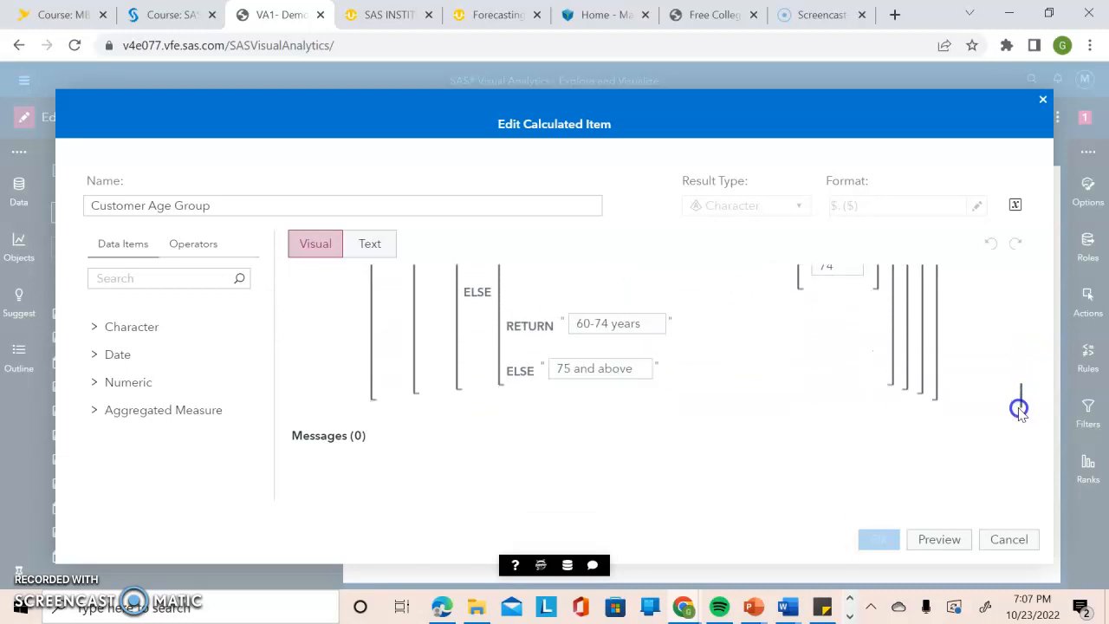
pyautogui.click(1010, 539)
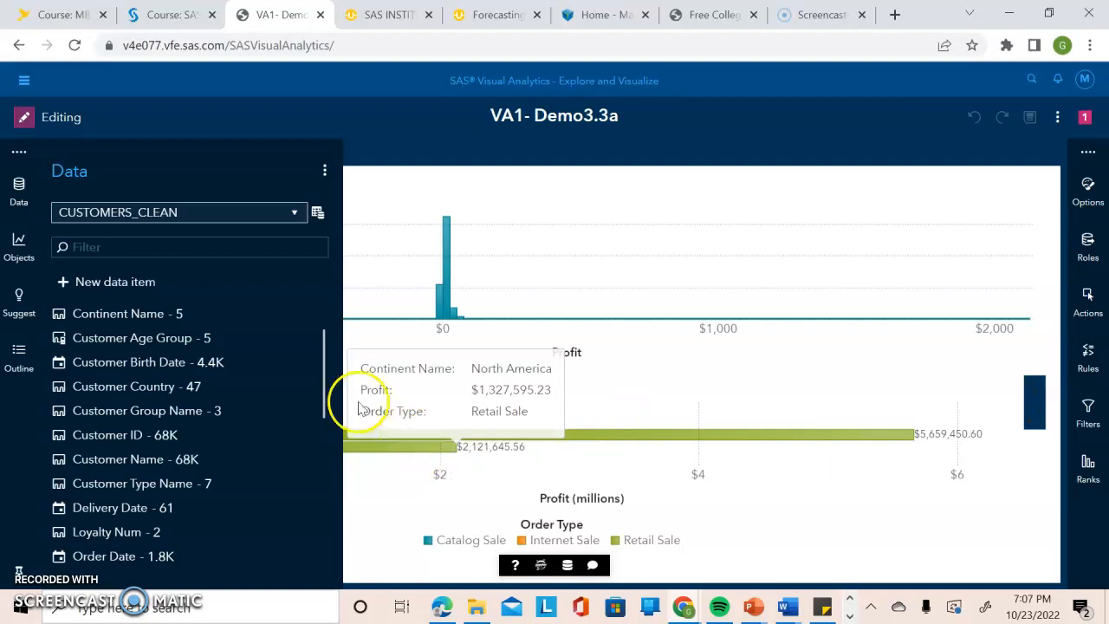
# Step: Create a distinct count calculation from Customer ID and name it Number of Customers
pyautogui.moveTo(323, 403); pyautogui.dragTo(322, 353)
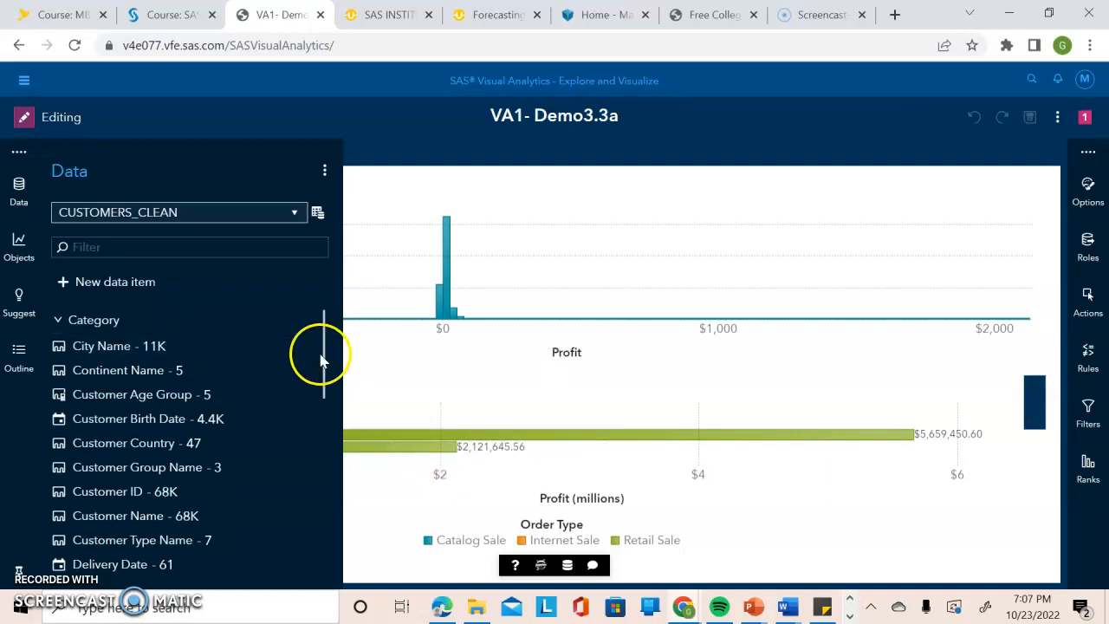
pyautogui.rightClick(149, 494)
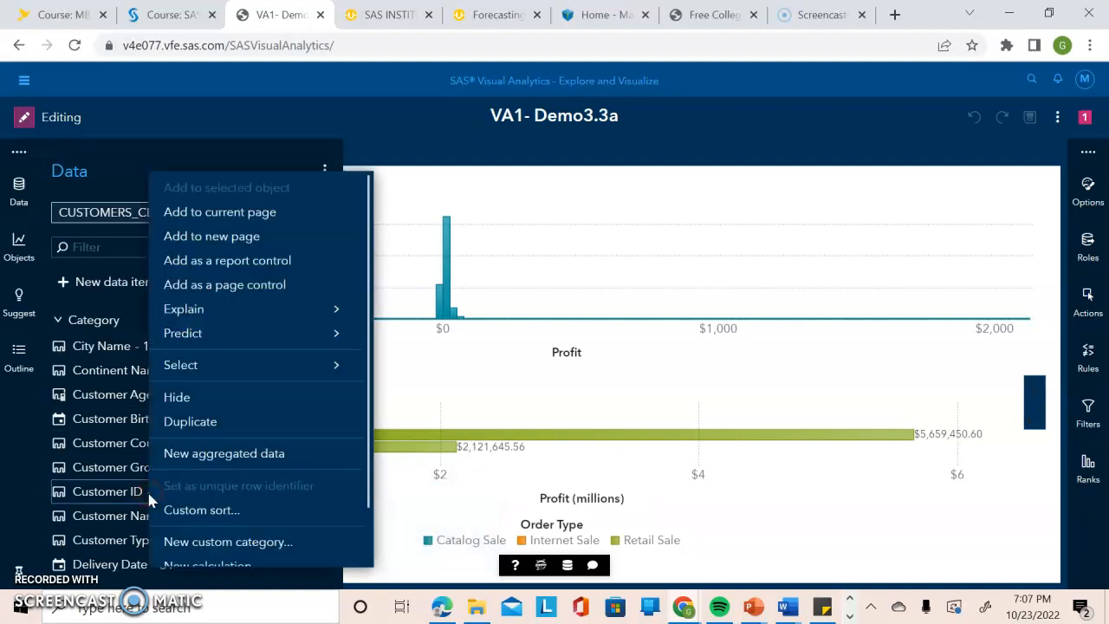
pyautogui.moveTo(371, 351)
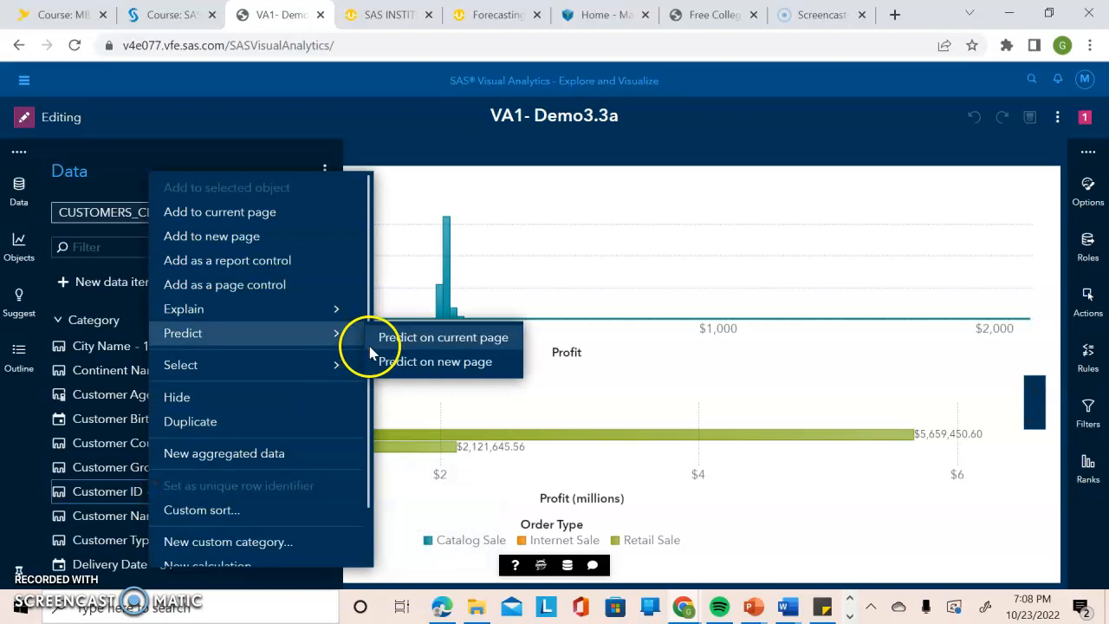
pyautogui.moveTo(368, 291); pyautogui.dragTo(361, 354)
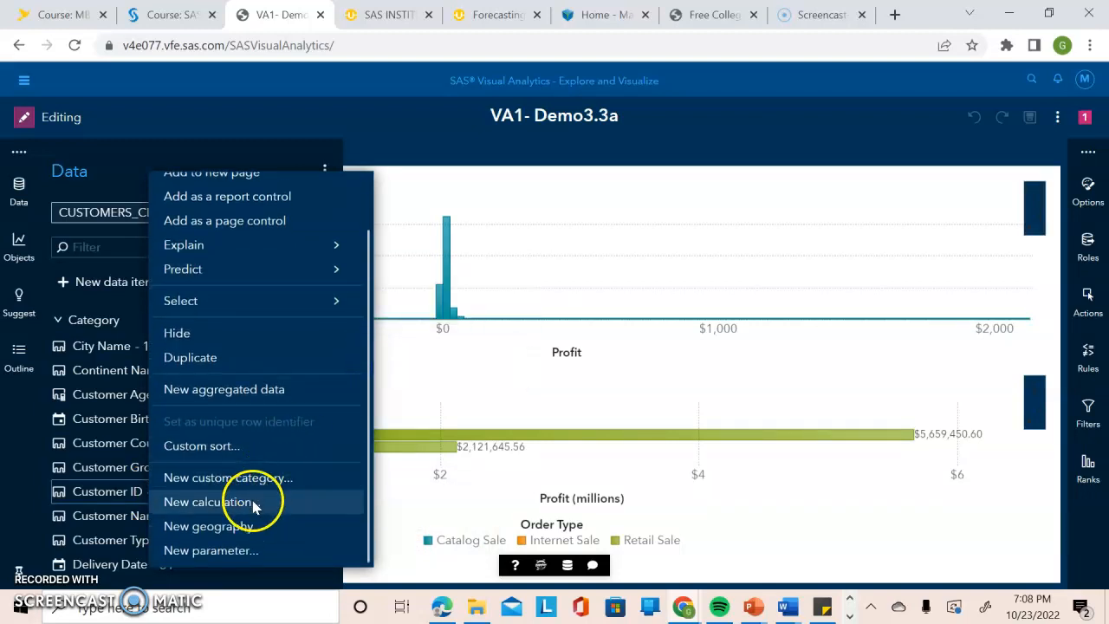
pyautogui.click(208, 501)
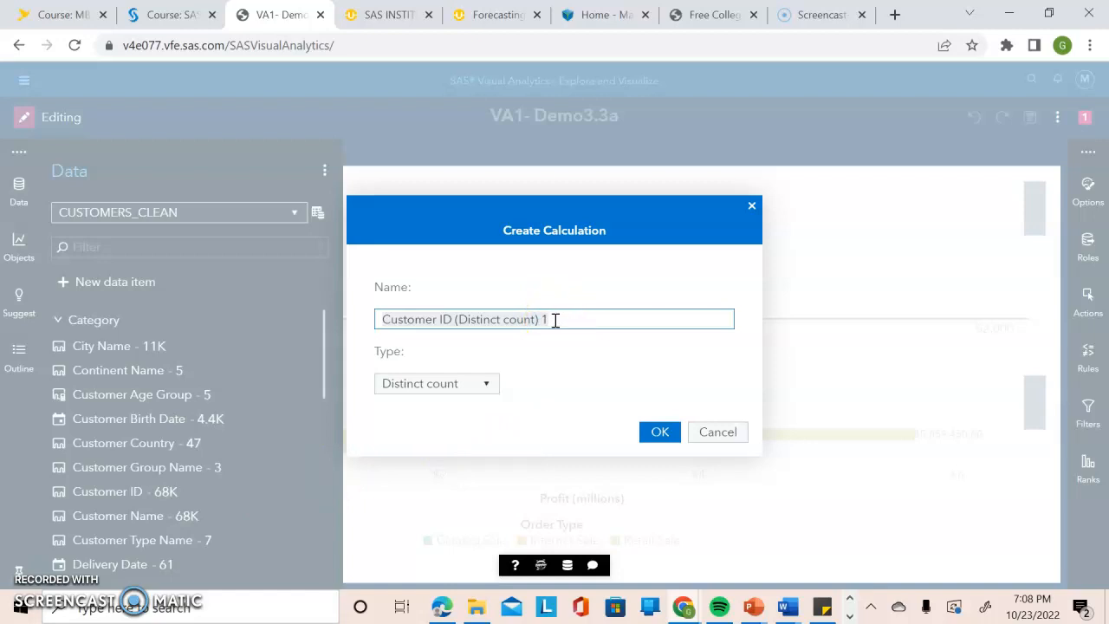
pyautogui.write('N')
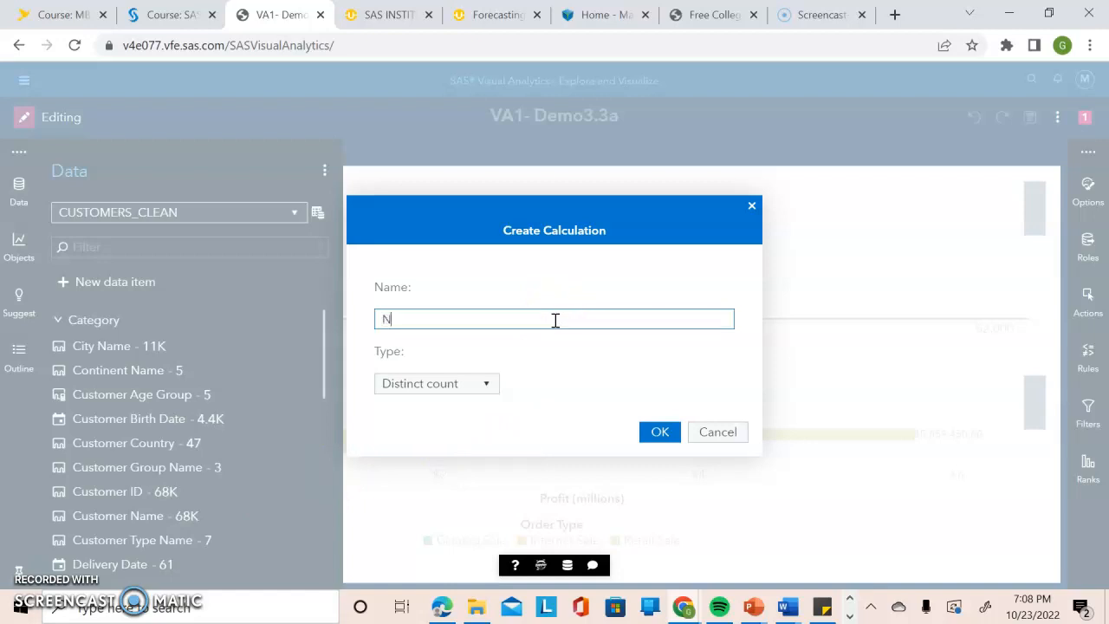
pyautogui.write('umber of Customers')
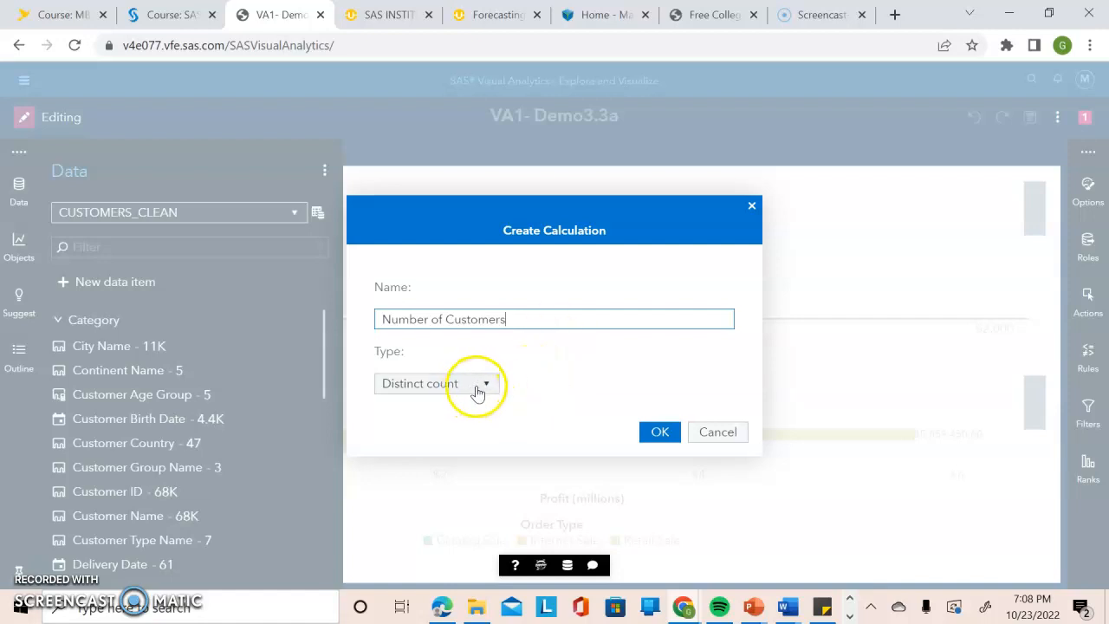
pyautogui.click(662, 434)
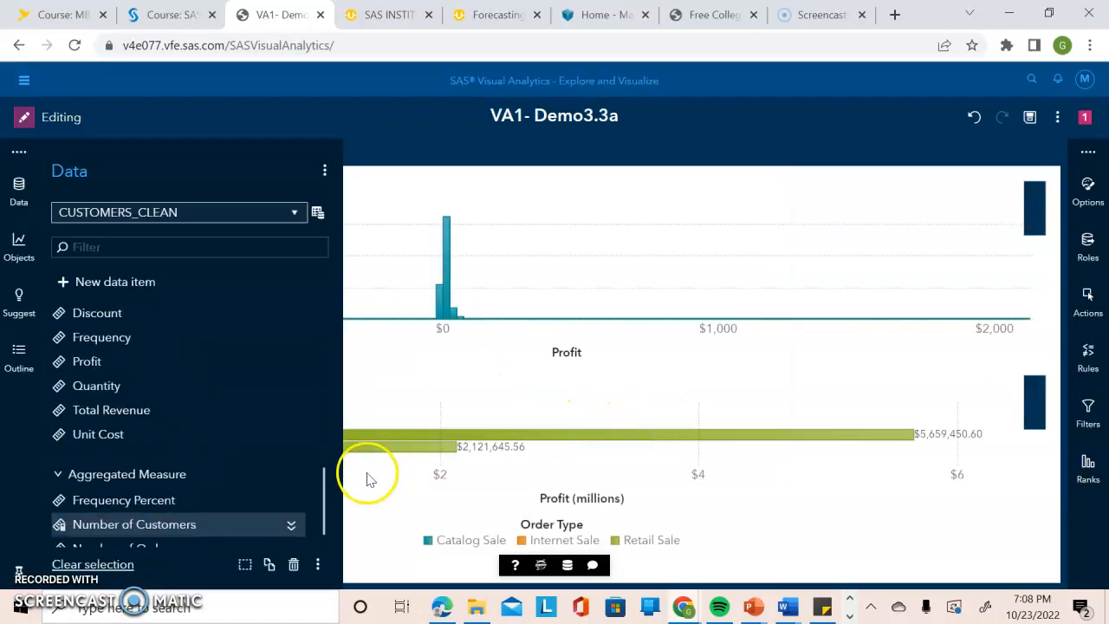
# Step: Try to add the Number of Orders measure to the profit histogram on Page 1
pyautogui.moveTo(326, 493); pyautogui.dragTo(322, 521)
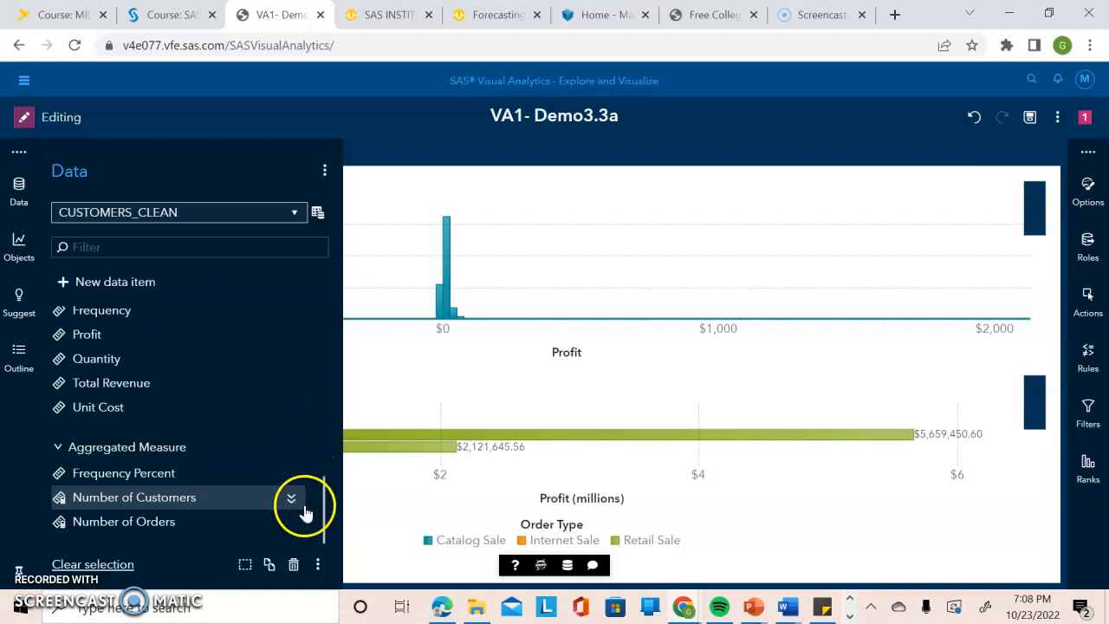
pyautogui.moveTo(156, 528); pyautogui.dragTo(539, 297)
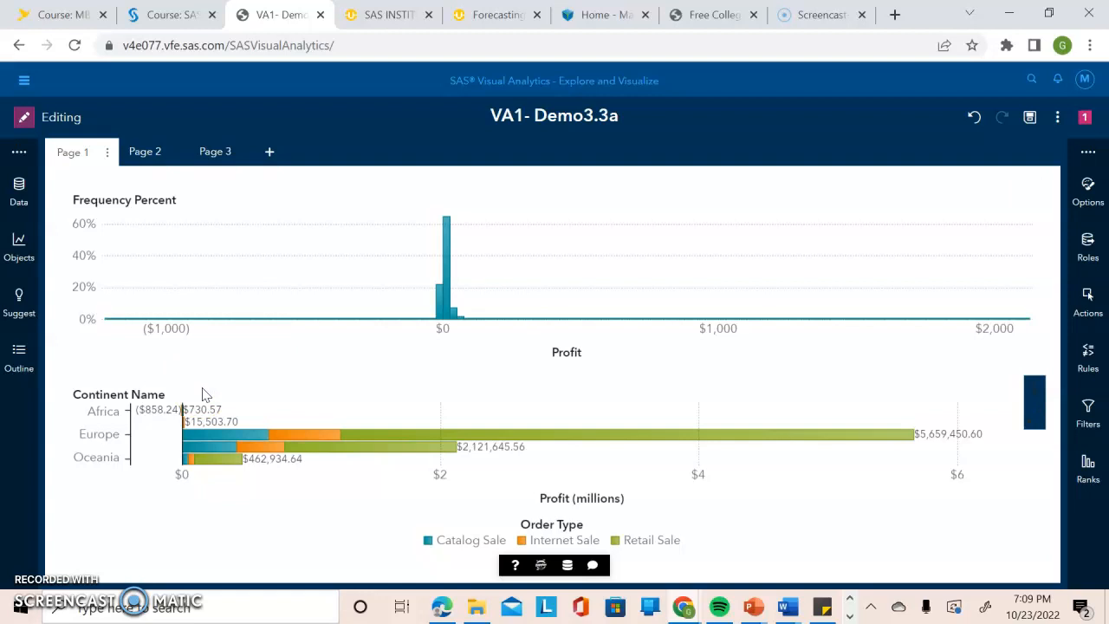
pyautogui.click(16, 206)
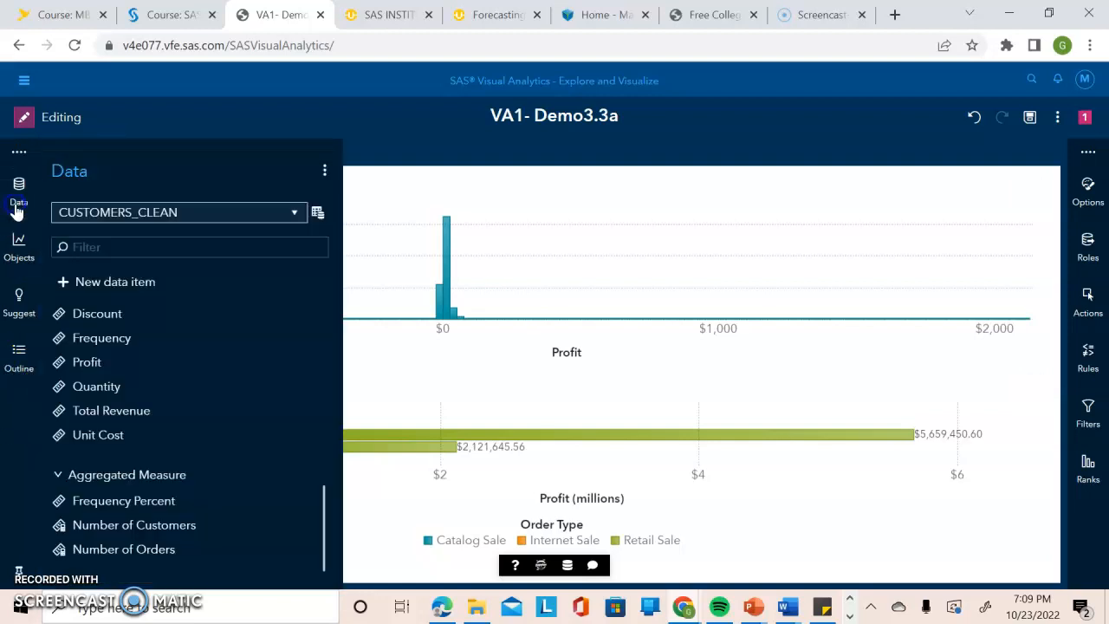
pyautogui.click(181, 550)
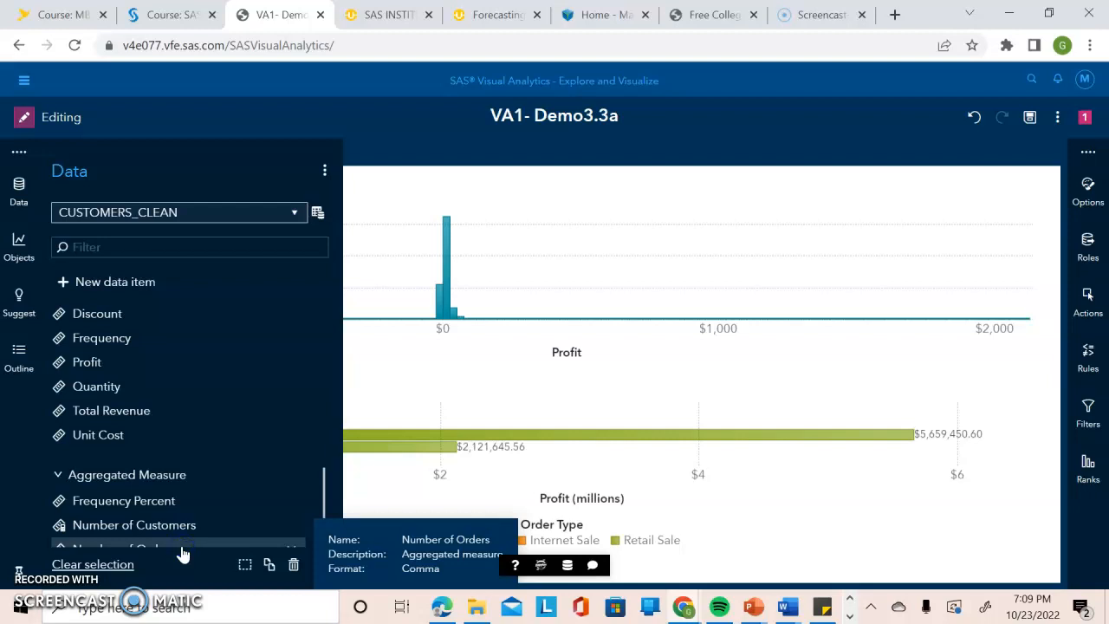
pyautogui.moveTo(181, 552); pyautogui.dragTo(397, 283)
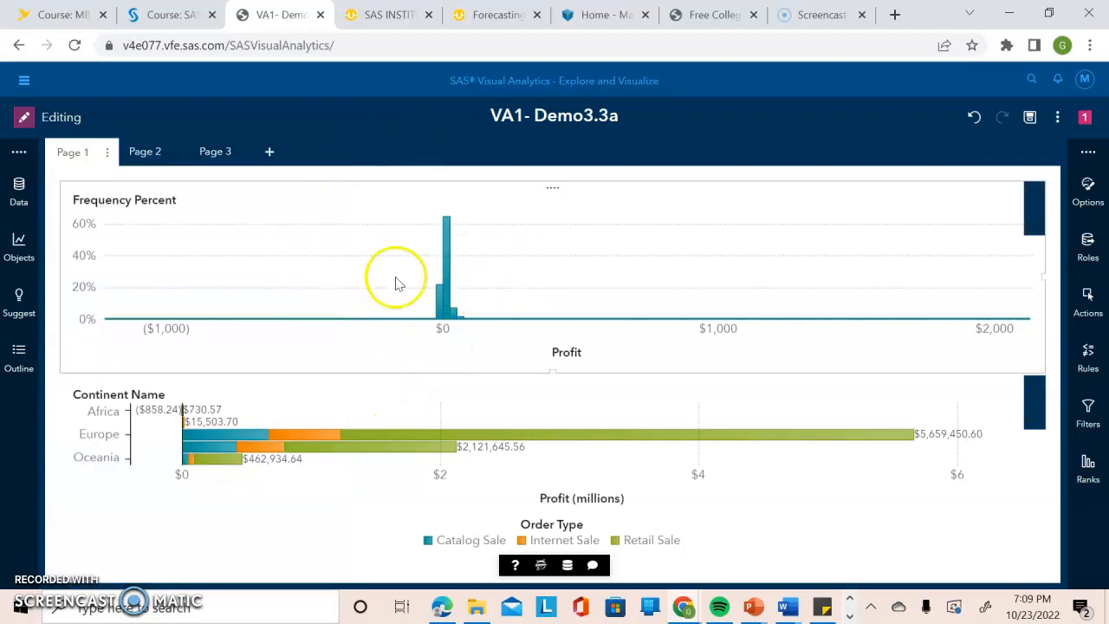
# Step: Try to add Order Type to the profit histogram on Page 1, and look through Pages 2 and 3
pyautogui.click(19, 202)
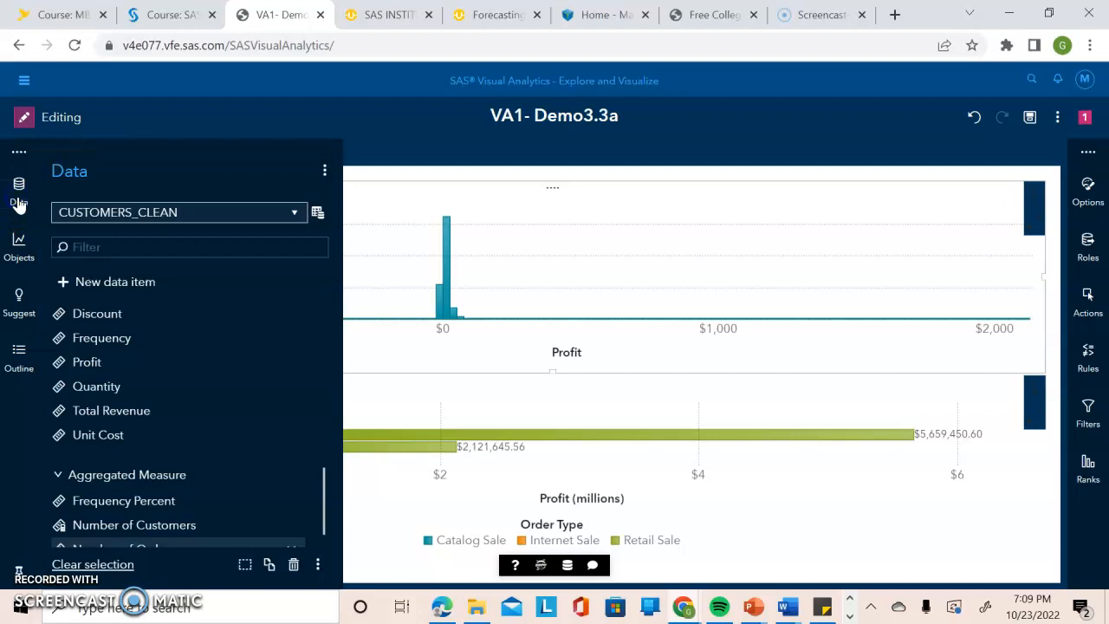
pyautogui.click(320, 507)
pyautogui.moveTo(320, 507); pyautogui.dragTo(324, 403)
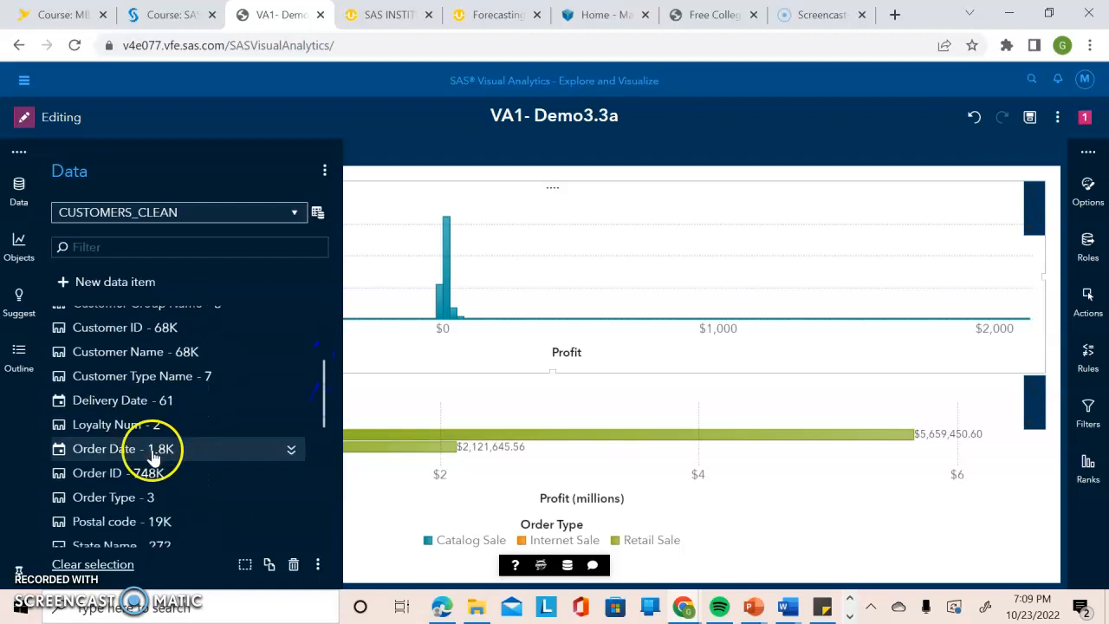
pyautogui.moveTo(163, 498); pyautogui.dragTo(309, 280)
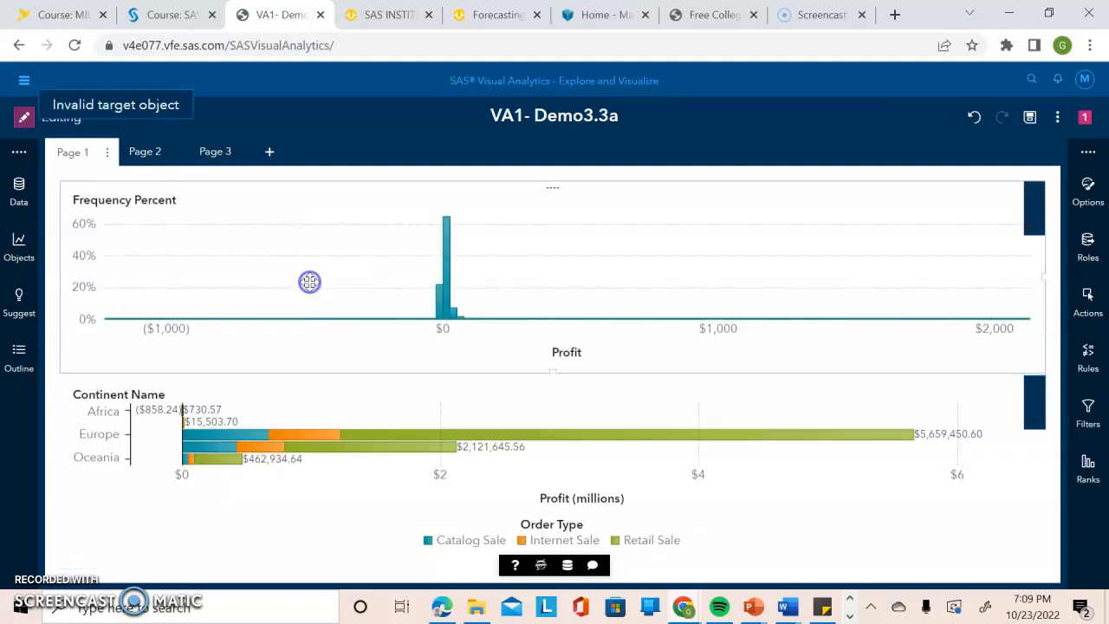
pyautogui.click(143, 152)
pyautogui.click(213, 152)
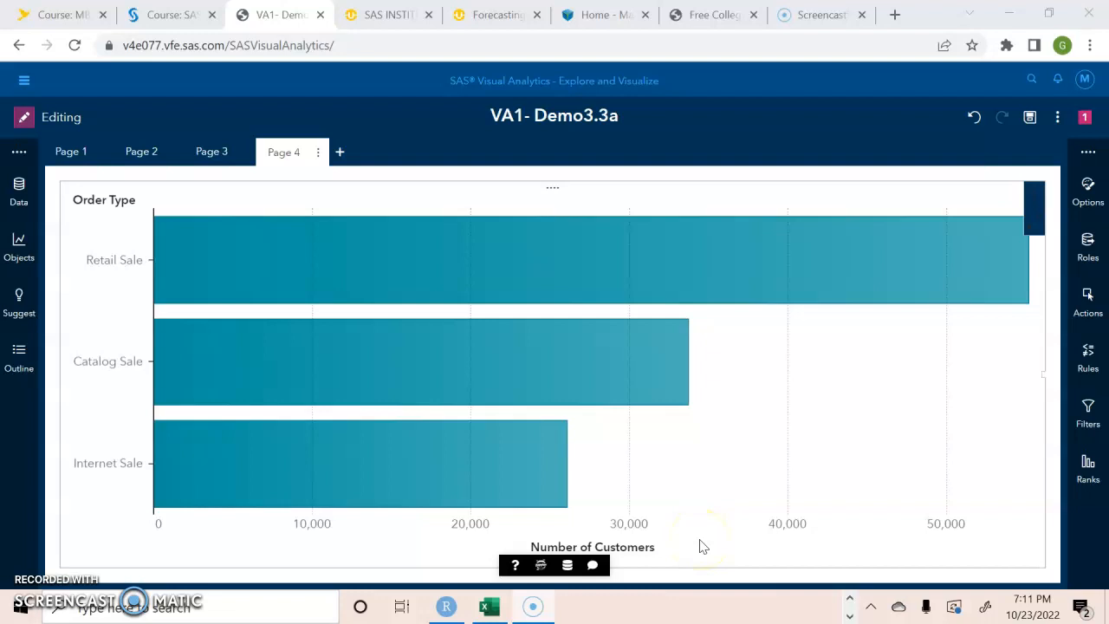
# Step: Add the Number of Orders measure to the Order Type bar chart on Page 4, alongside Number of Customers
pyautogui.click(615, 444)
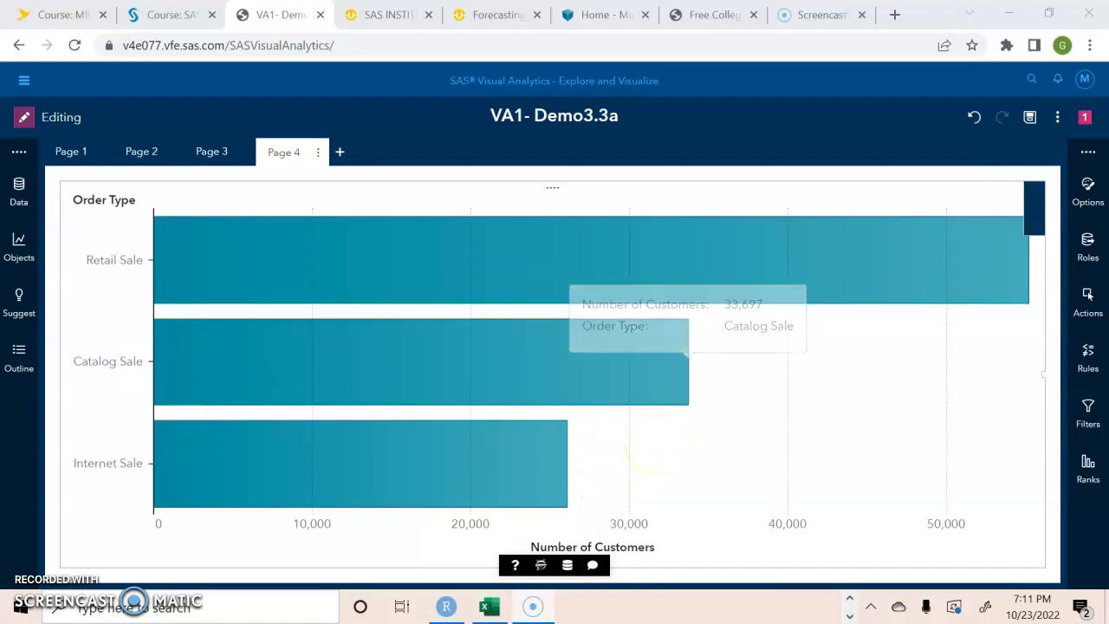
pyautogui.click(23, 191)
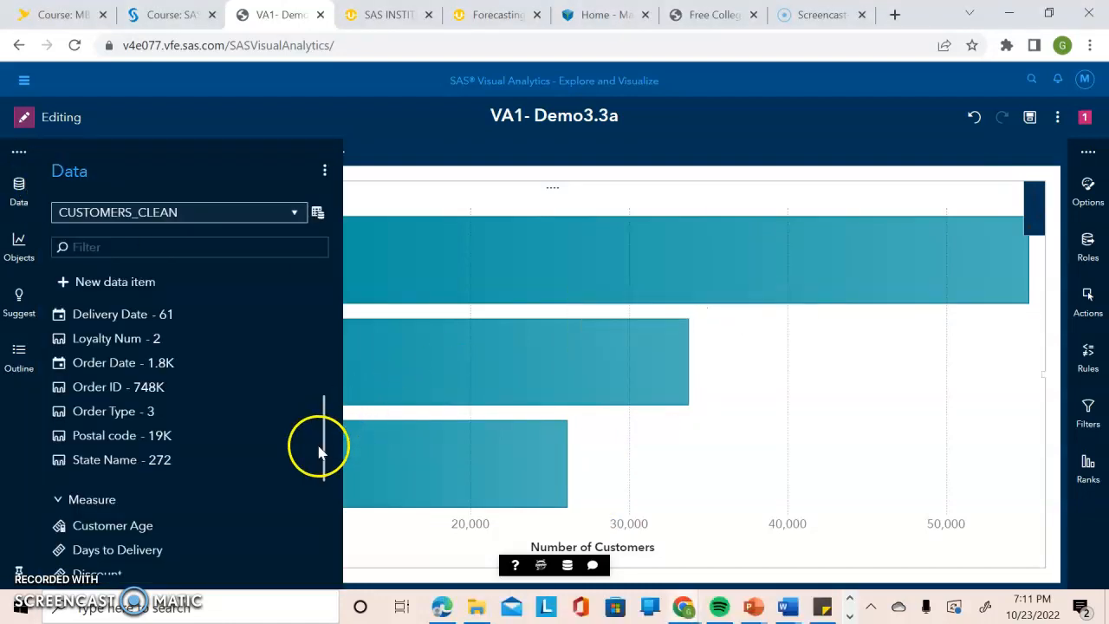
pyautogui.moveTo(324, 451); pyautogui.dragTo(317, 550)
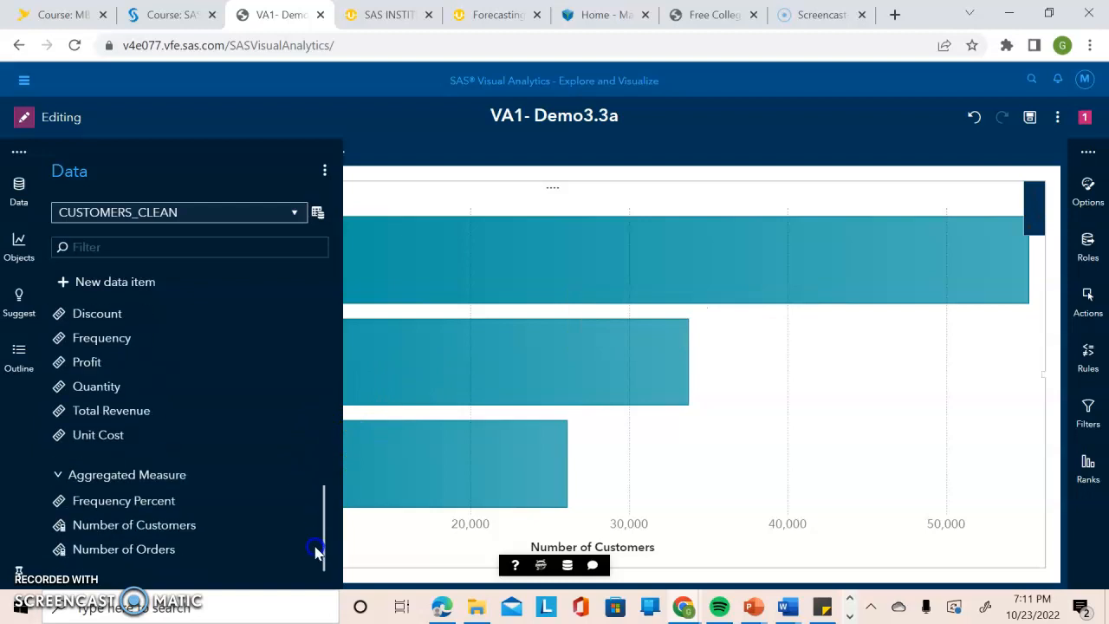
pyautogui.click(202, 555)
pyautogui.moveTo(202, 559); pyautogui.dragTo(953, 186)
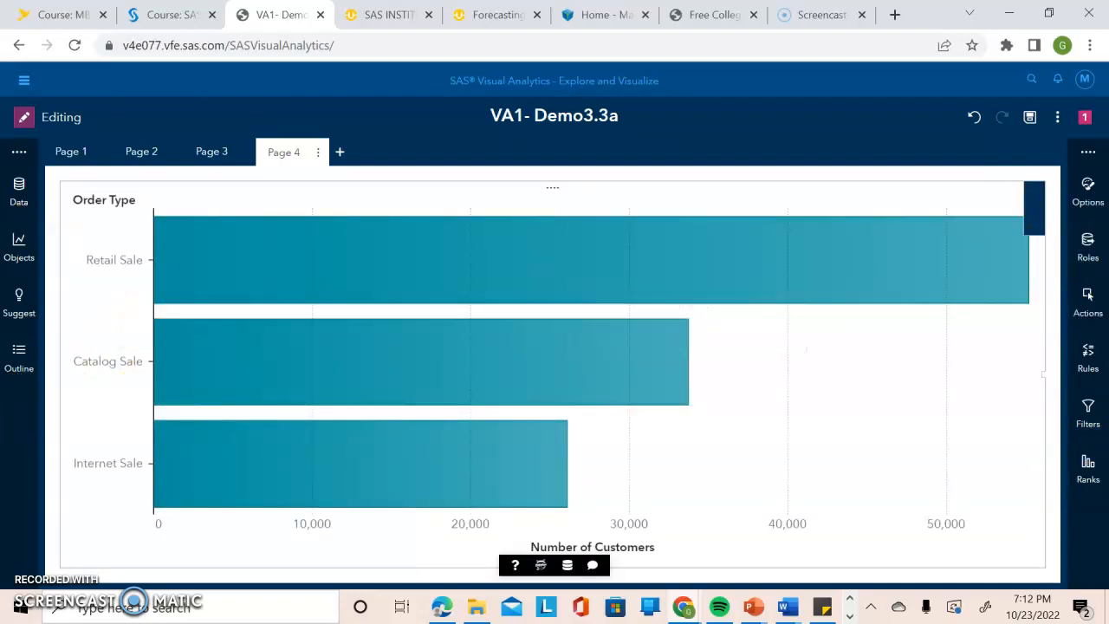
pyautogui.click(18, 189)
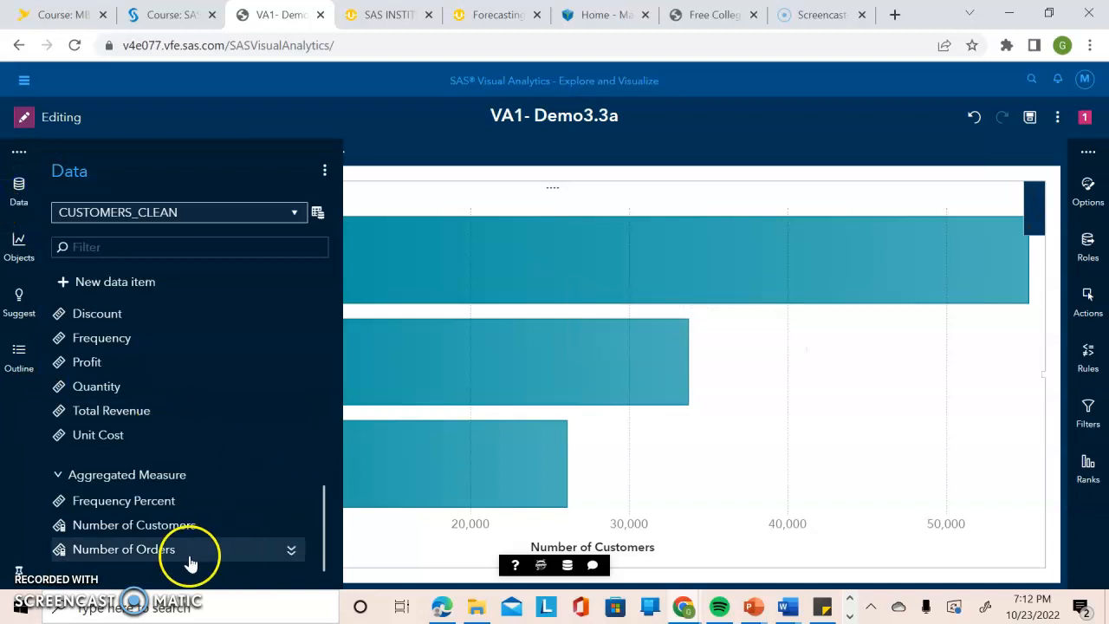
pyautogui.moveTo(187, 562); pyautogui.dragTo(170, 364)
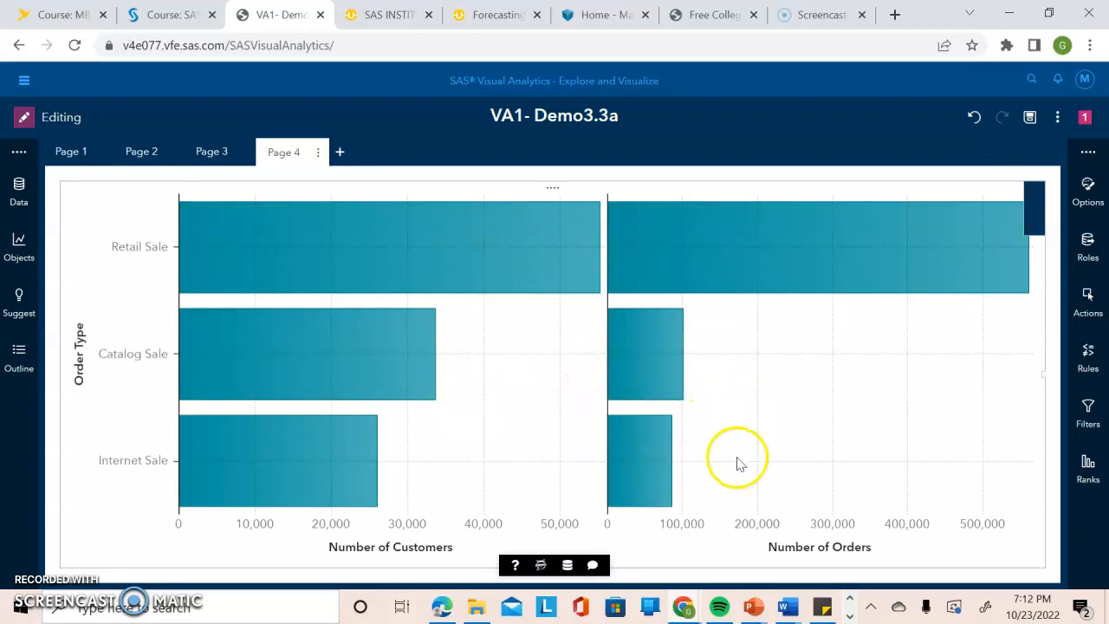
pyautogui.moveTo(207, 423)
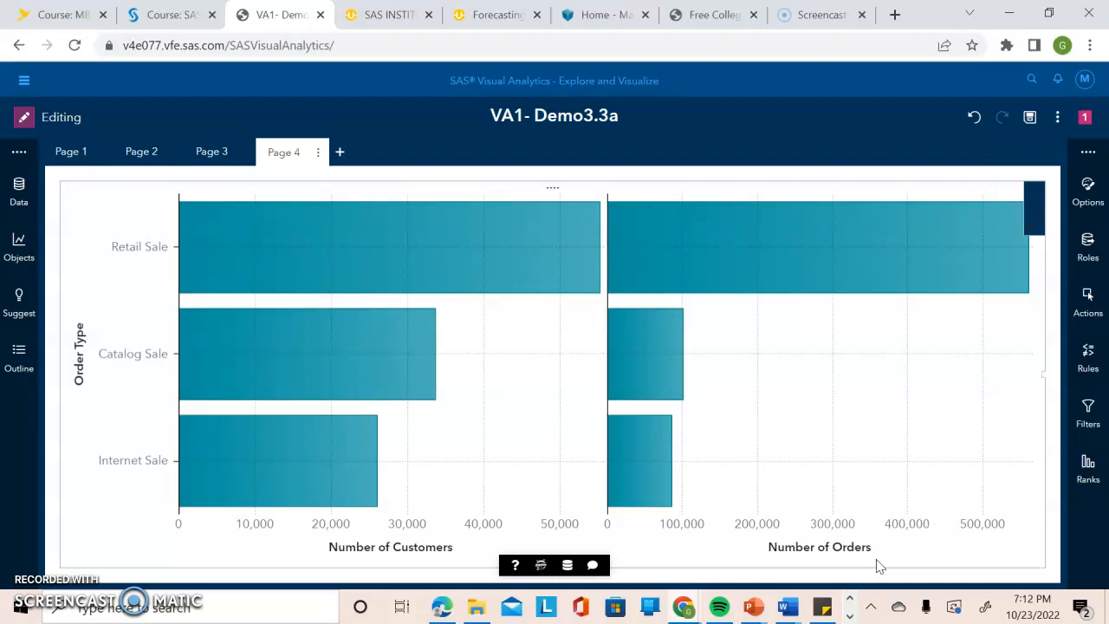
pyautogui.moveTo(416, 353)
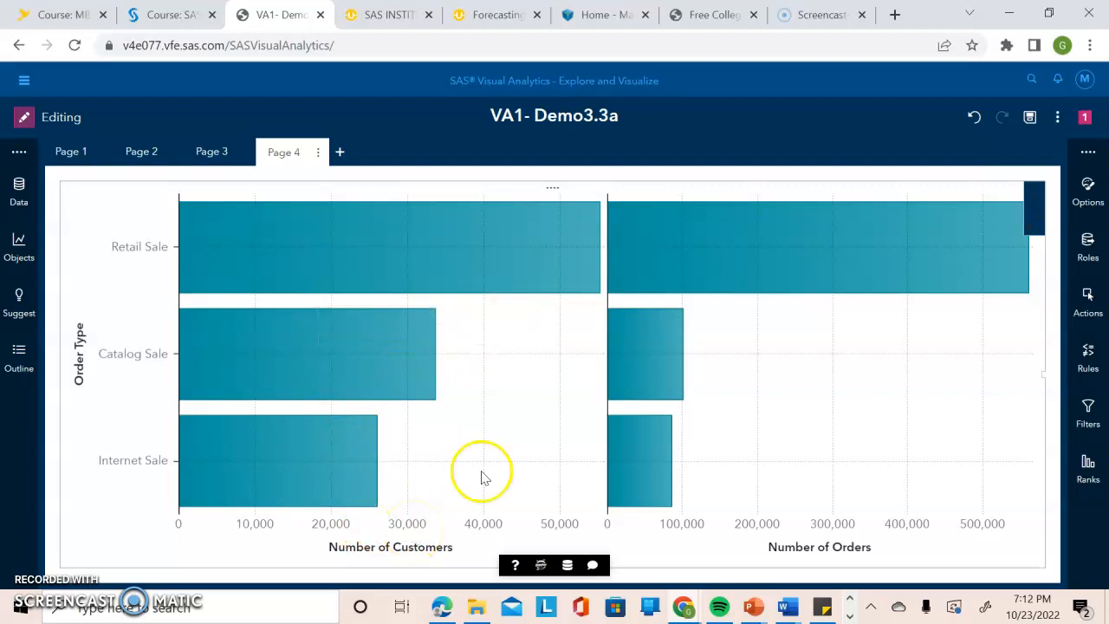
# Step: Rename the Page 4 bar chart object as Customers and Orders by Order Type
pyautogui.click(1087, 188)
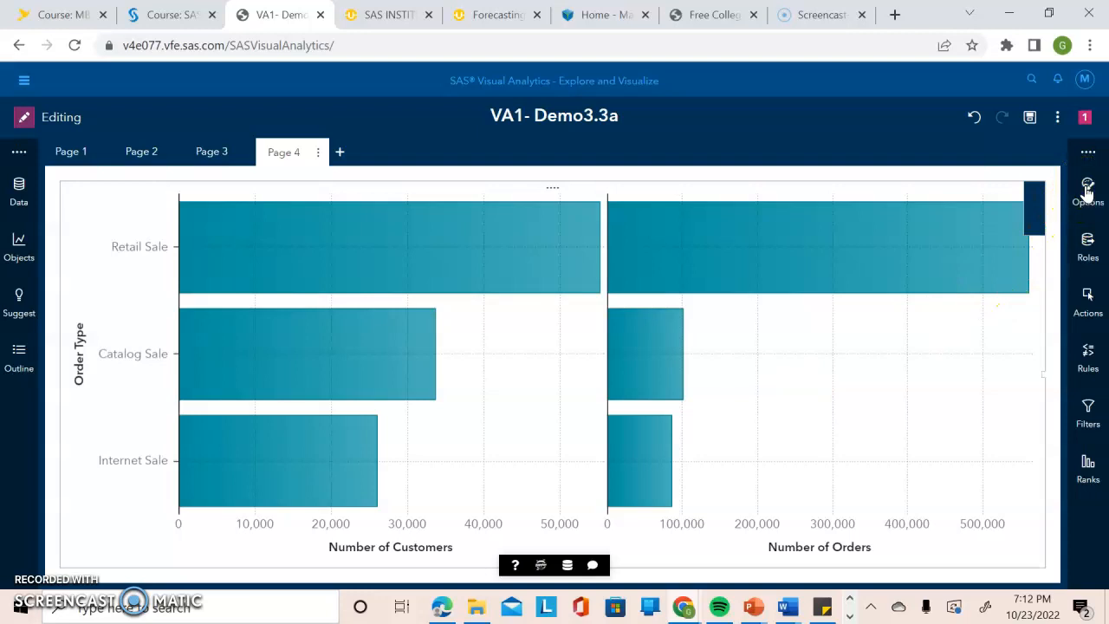
pyautogui.click(1005, 222)
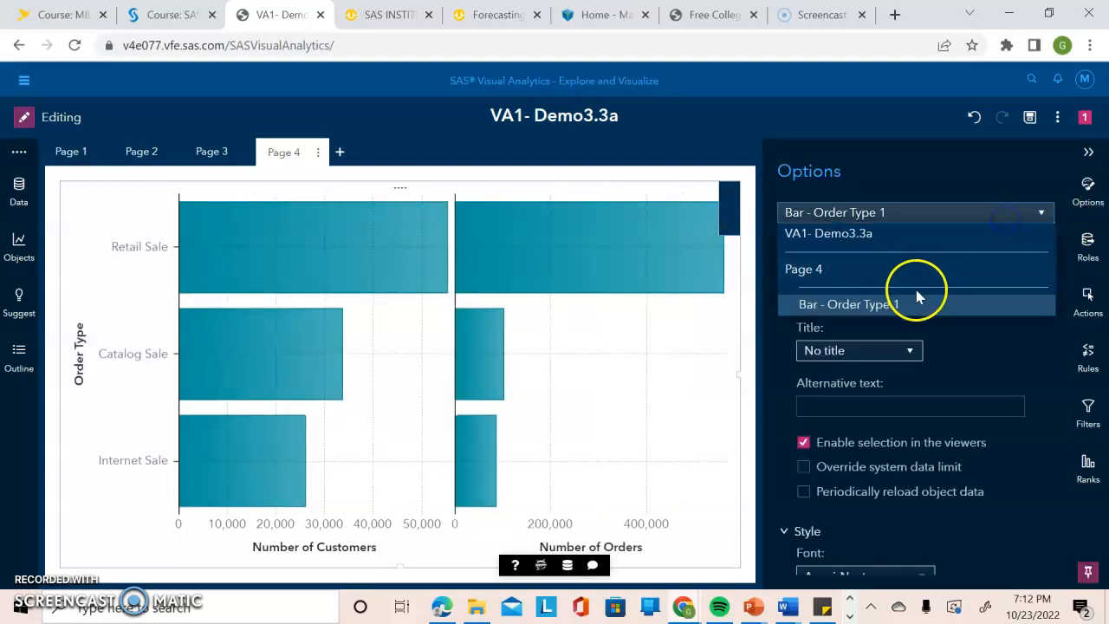
pyautogui.click(909, 217)
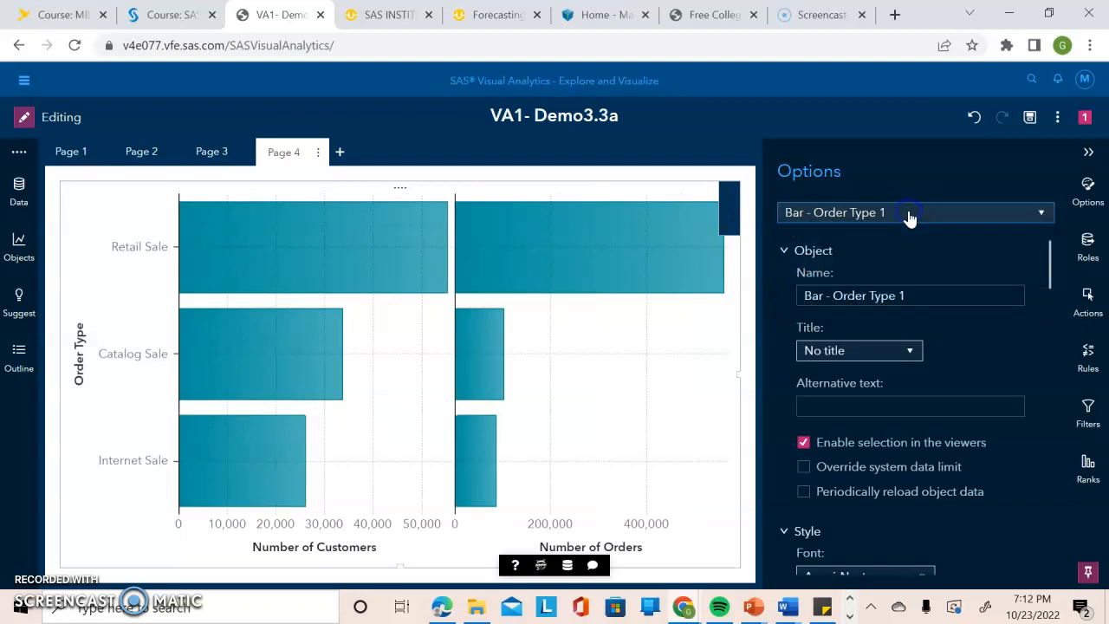
pyautogui.tripleClick(952, 292)
pyautogui.press('BackSpace')
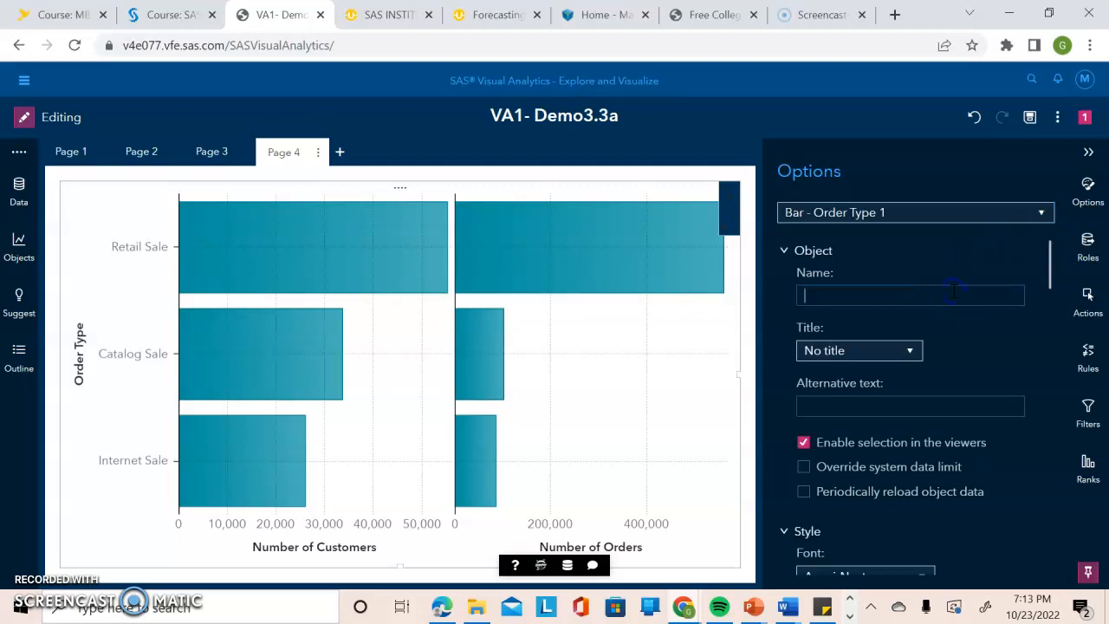
pyautogui.write('Customers and Orders by Order')
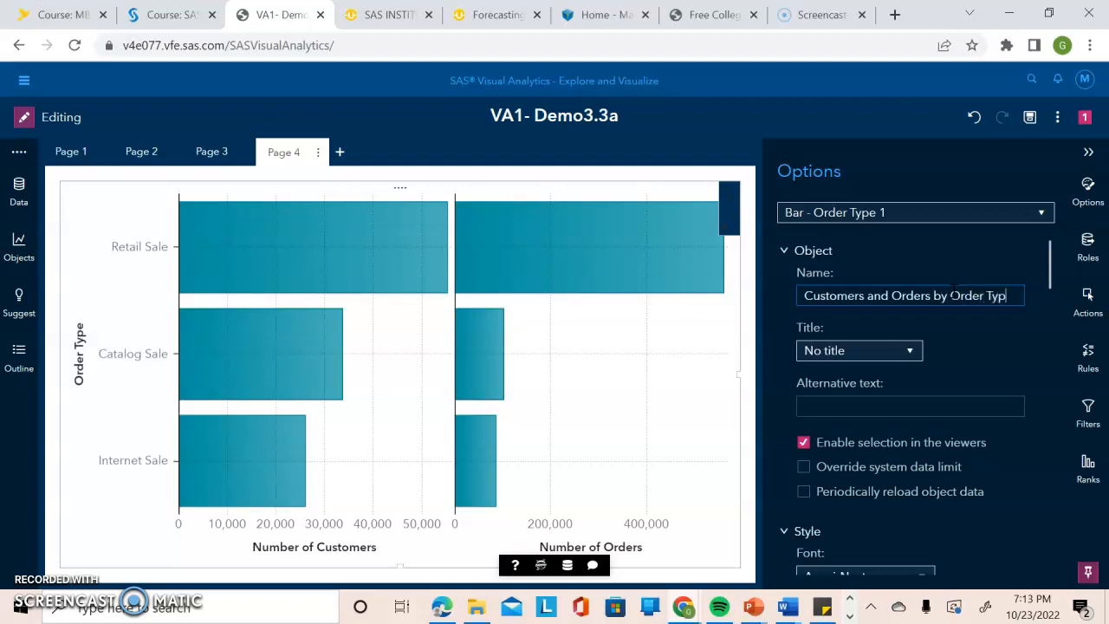
pyautogui.click(966, 318)
pyautogui.click(1012, 296)
pyautogui.click(1010, 295)
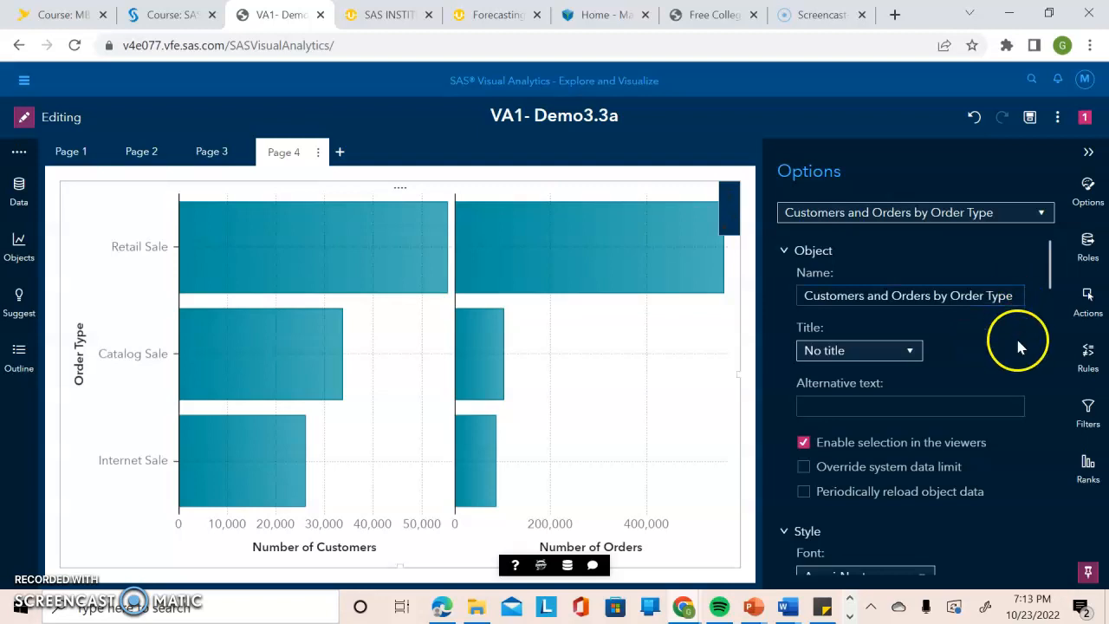
# Step: Give the bar chart the custom title Customers and Orders by Order Type, reusing its object name, and close its options
pyautogui.click(896, 355)
pyautogui.click(884, 373)
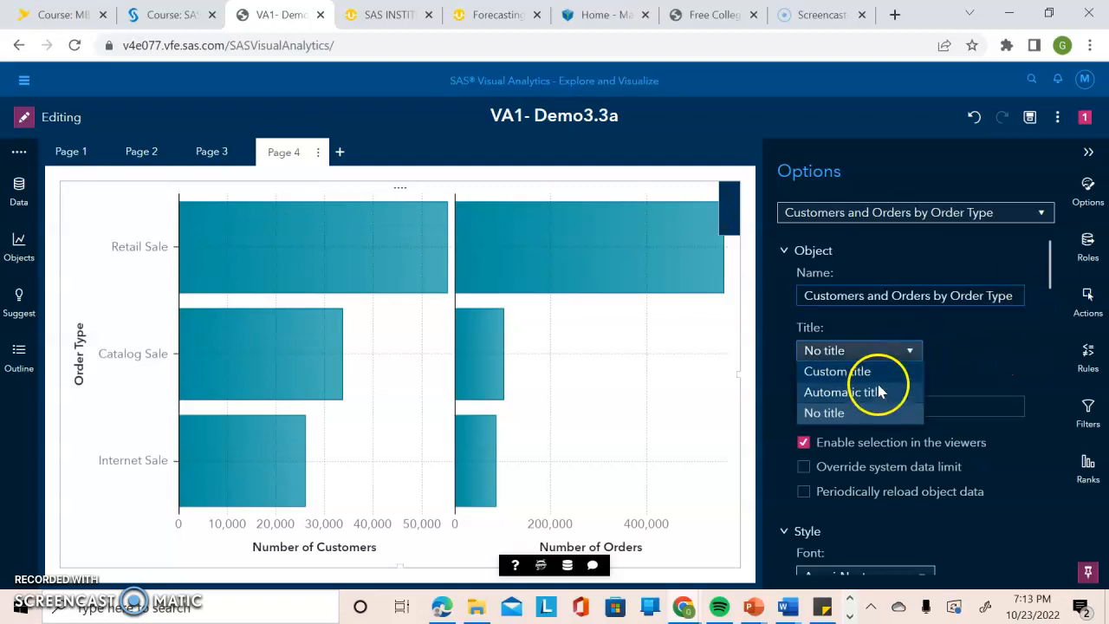
pyautogui.click(919, 303)
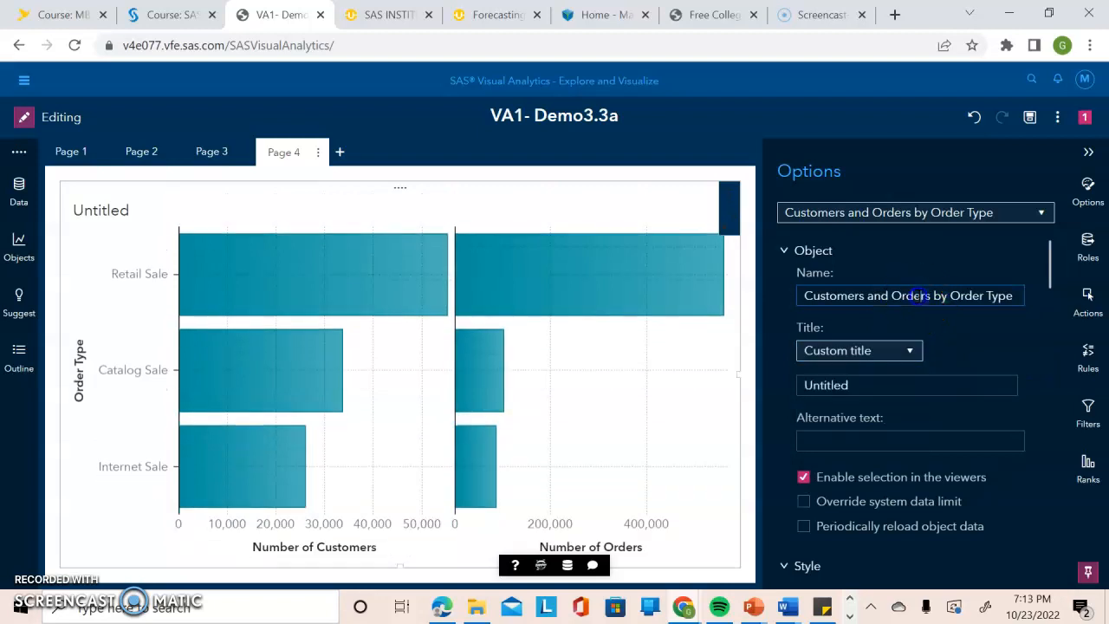
pyautogui.click(919, 296)
pyautogui.tripleClick(919, 296)
pyautogui.hotkey('ctrl', 'c')
pyautogui.doubleClick(846, 385)
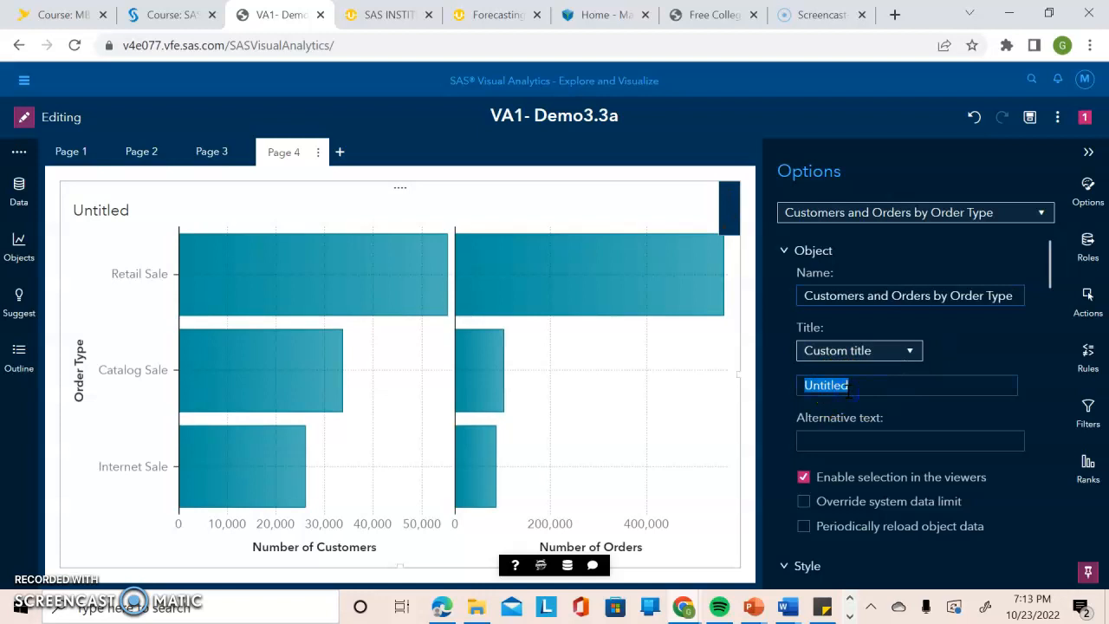
pyautogui.press('BackSpace')
pyautogui.hotkey('ctrl', 'v')
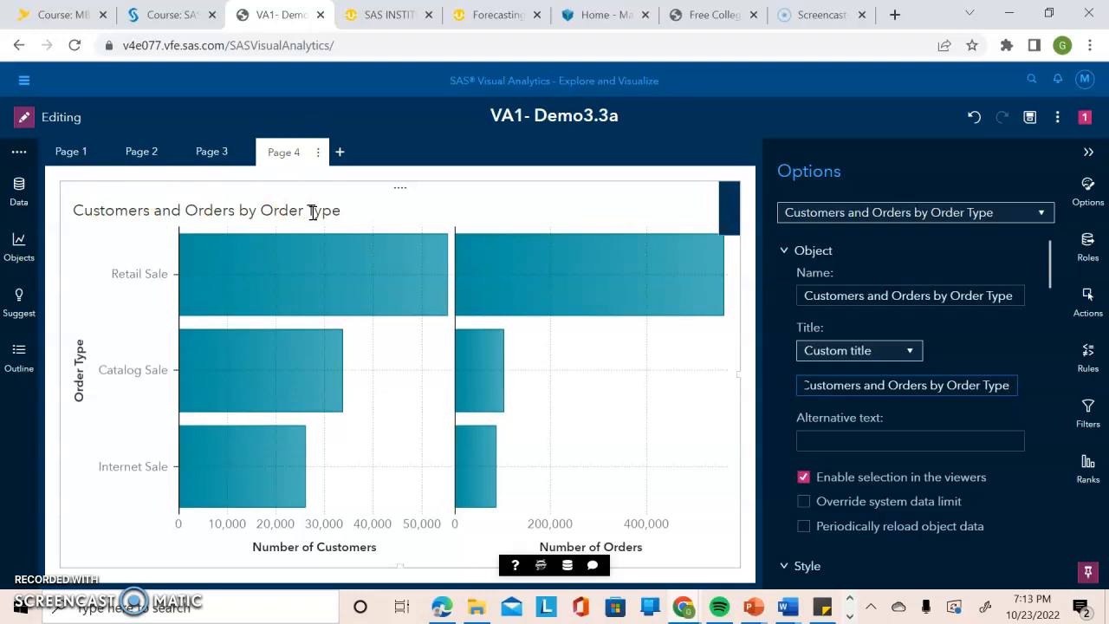
pyautogui.click(1088, 156)
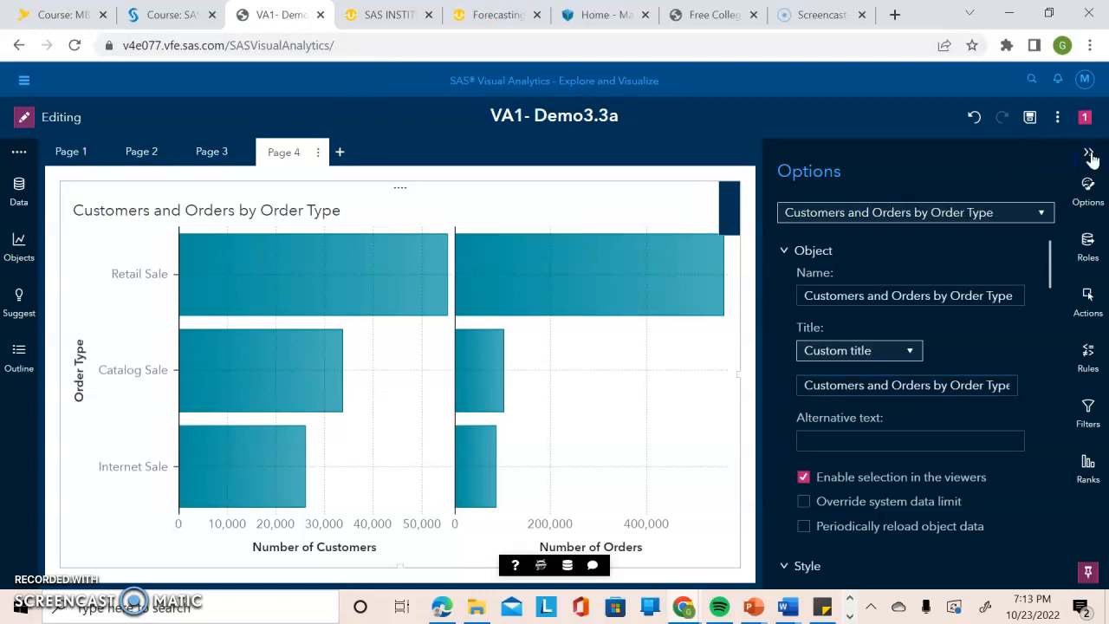
# Step: Duplicate the Profit measure in the CUSTOMERS_CLEAN data
pyautogui.click(19, 206)
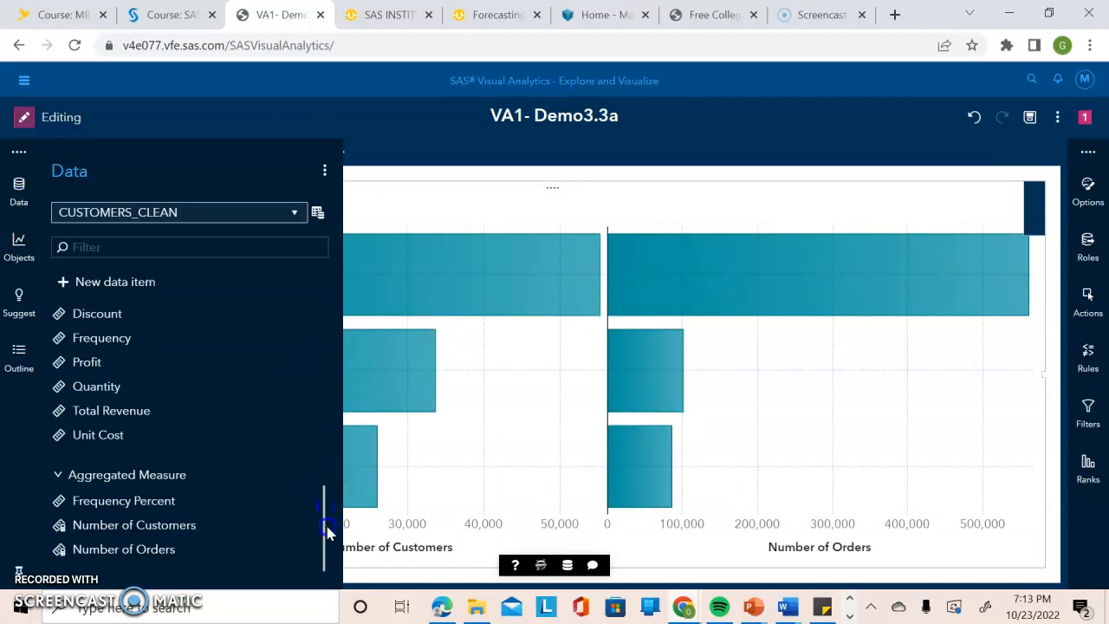
pyautogui.rightClick(94, 364)
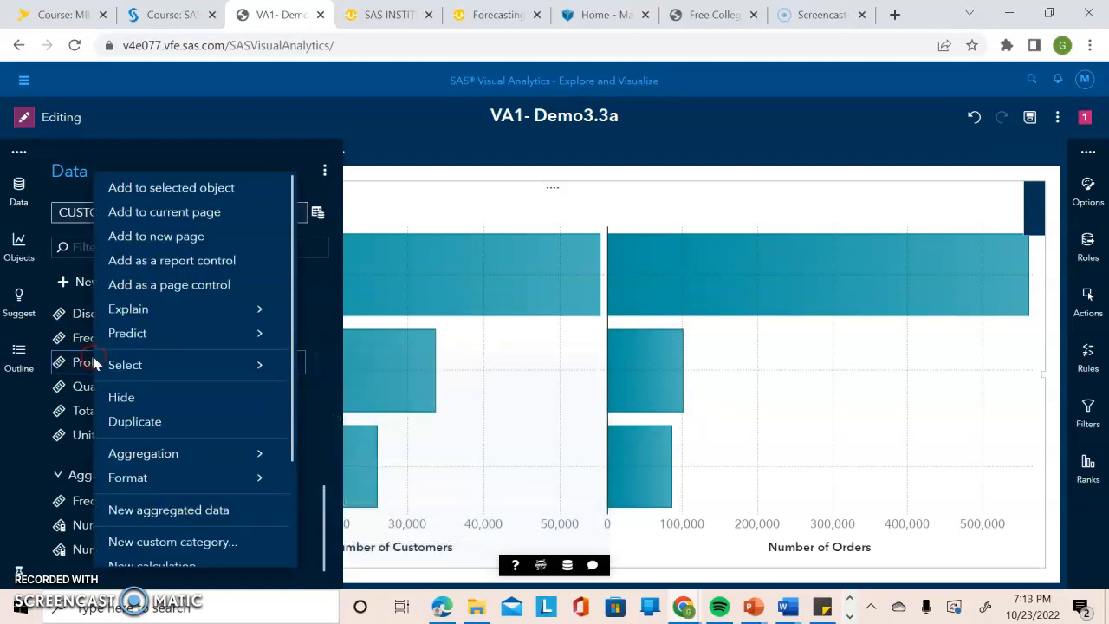
pyautogui.click(135, 421)
pyautogui.click(146, 354)
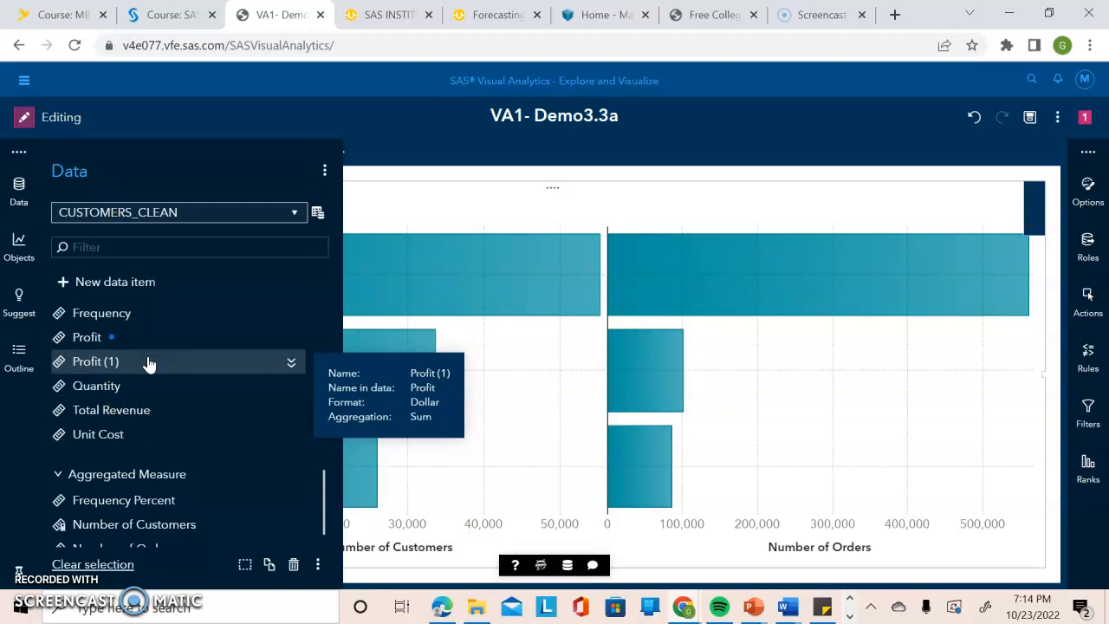
pyautogui.rightClick(149, 364)
pyautogui.moveTo(189, 350)
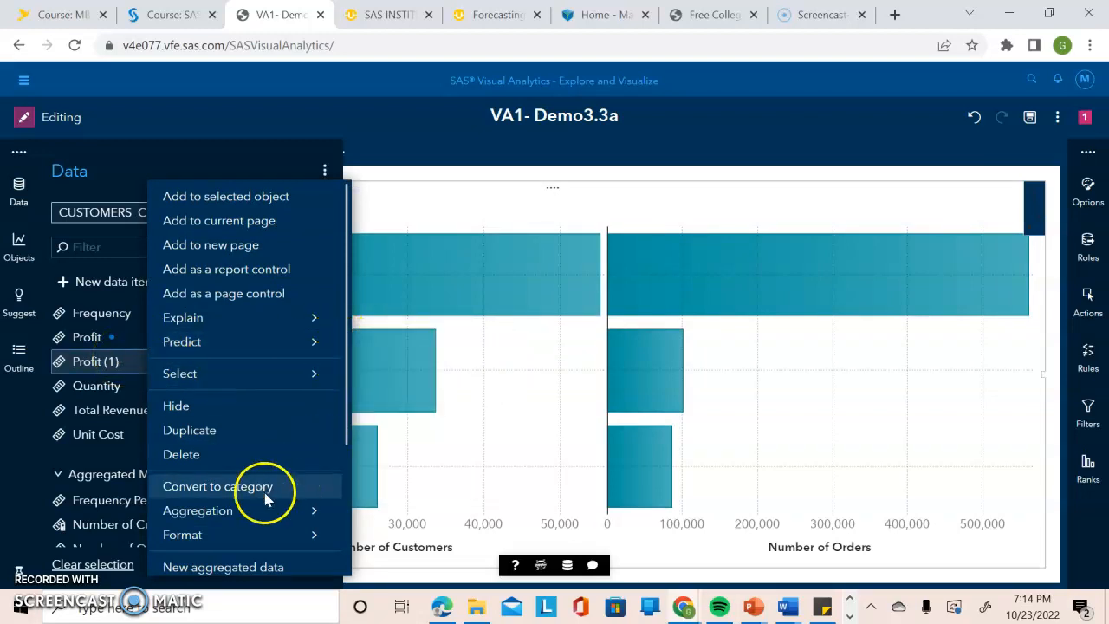
pyautogui.moveTo(347, 427); pyautogui.dragTo(345, 312)
pyautogui.click(91, 357)
pyautogui.click(258, 365)
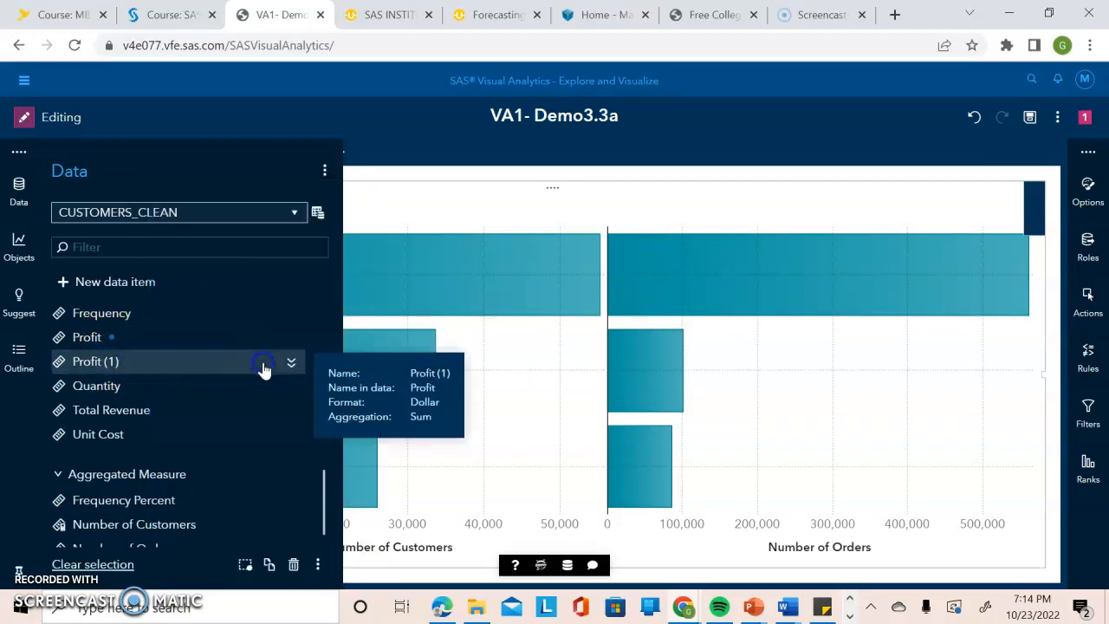
# Step: Open the properties of the duplicated Profit measure and set its aggregation to Average
pyautogui.click(290, 364)
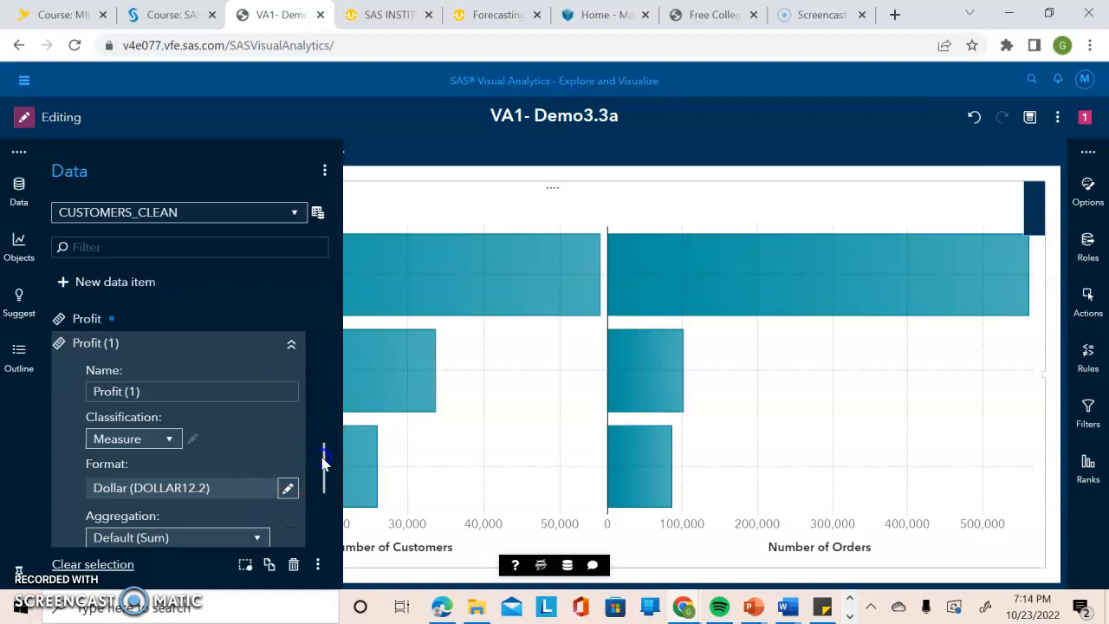
pyautogui.moveTo(324, 457); pyautogui.dragTo(325, 476)
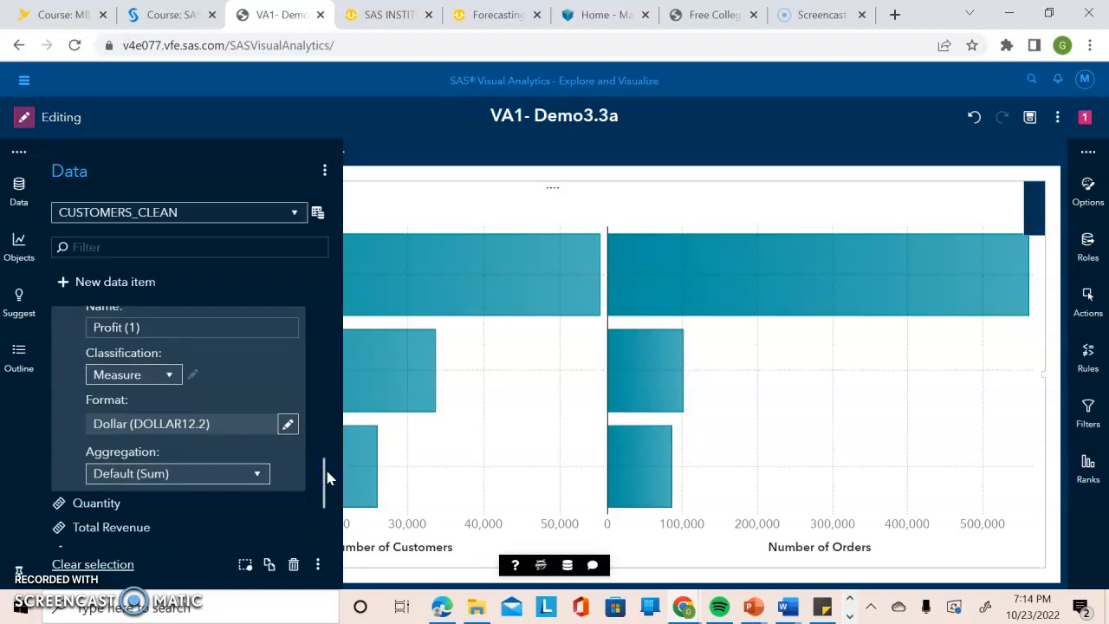
pyautogui.click(253, 473)
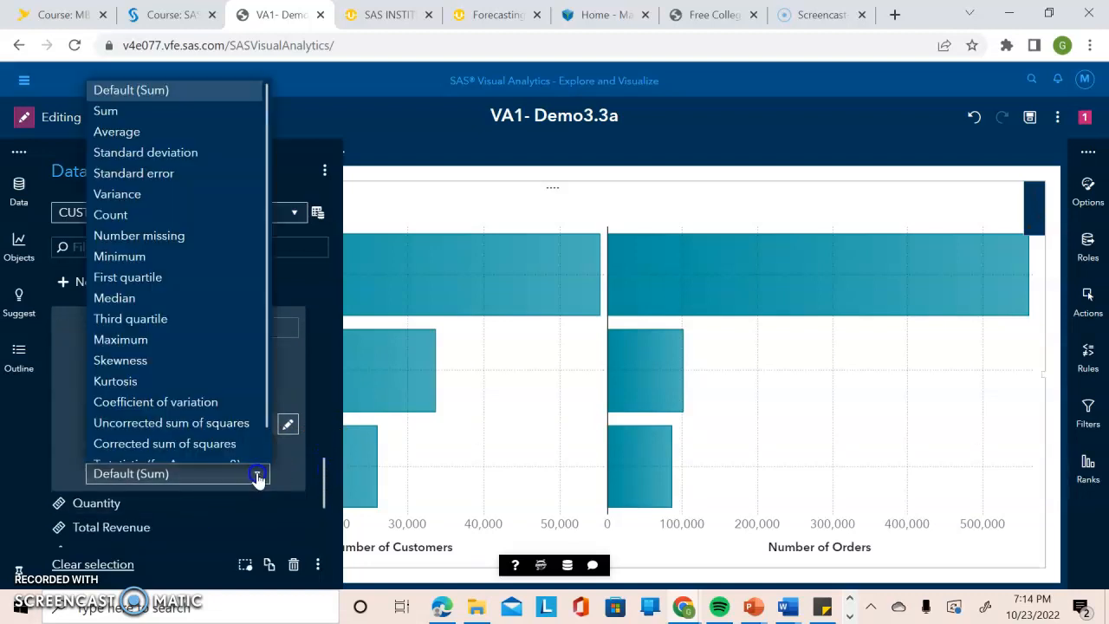
pyautogui.click(152, 132)
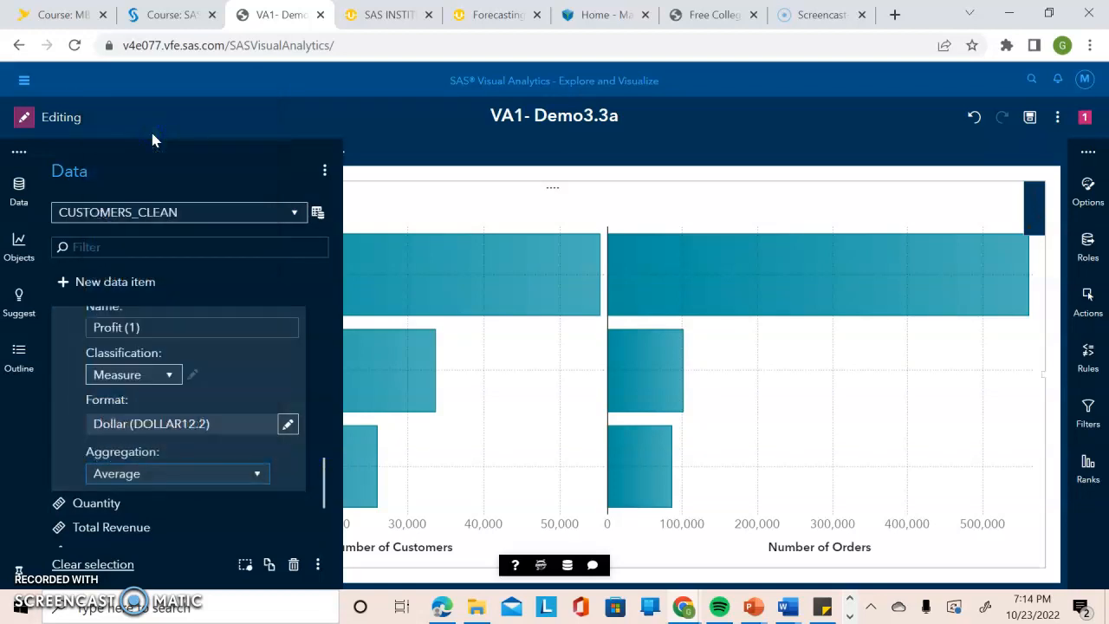
# Step: Rename the duplicated Profit measure as Average Profit
pyautogui.tripleClick(169, 327)
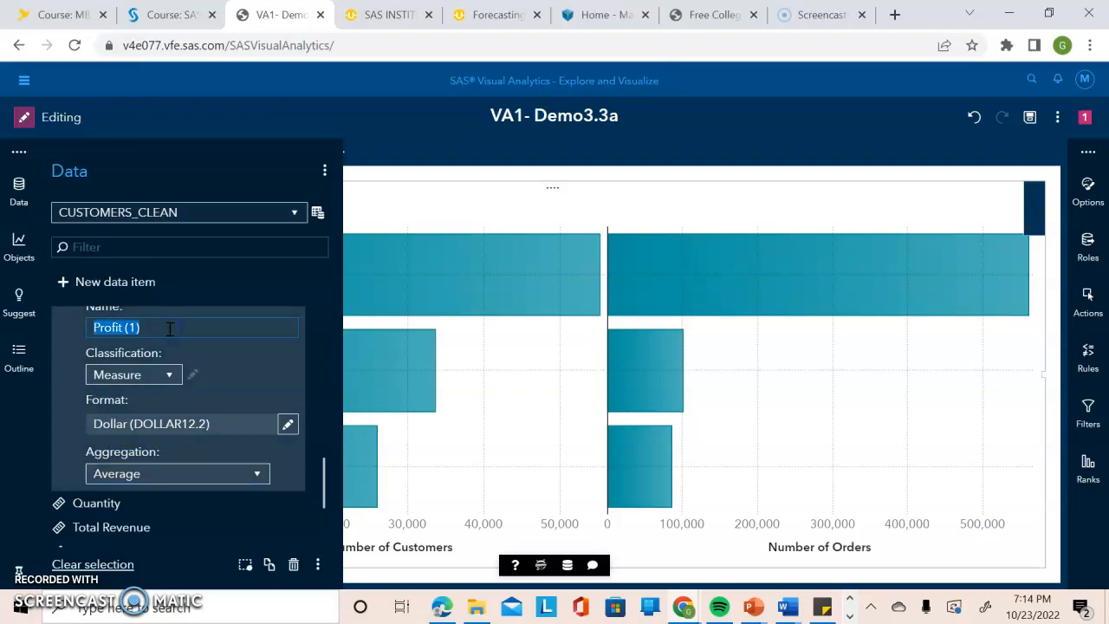
pyautogui.click(170, 327)
pyautogui.press('BackSpace')
pyautogui.press('BackSpace')
pyautogui.press('BackSpace')
pyautogui.press('BackSpace')
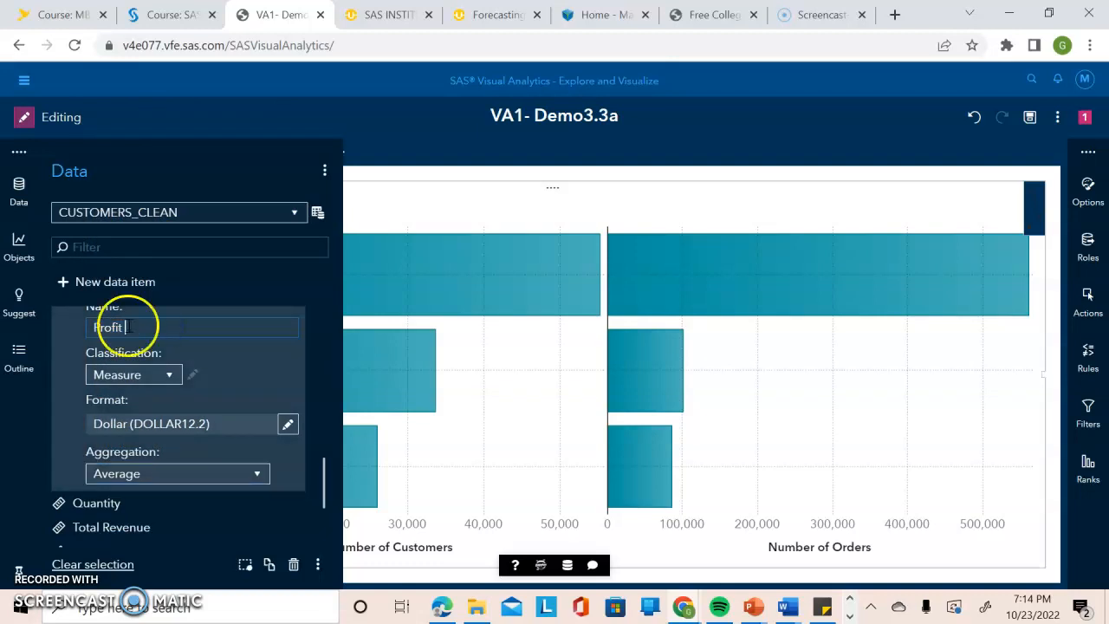
pyautogui.click(91, 327)
pyautogui.write('Av')
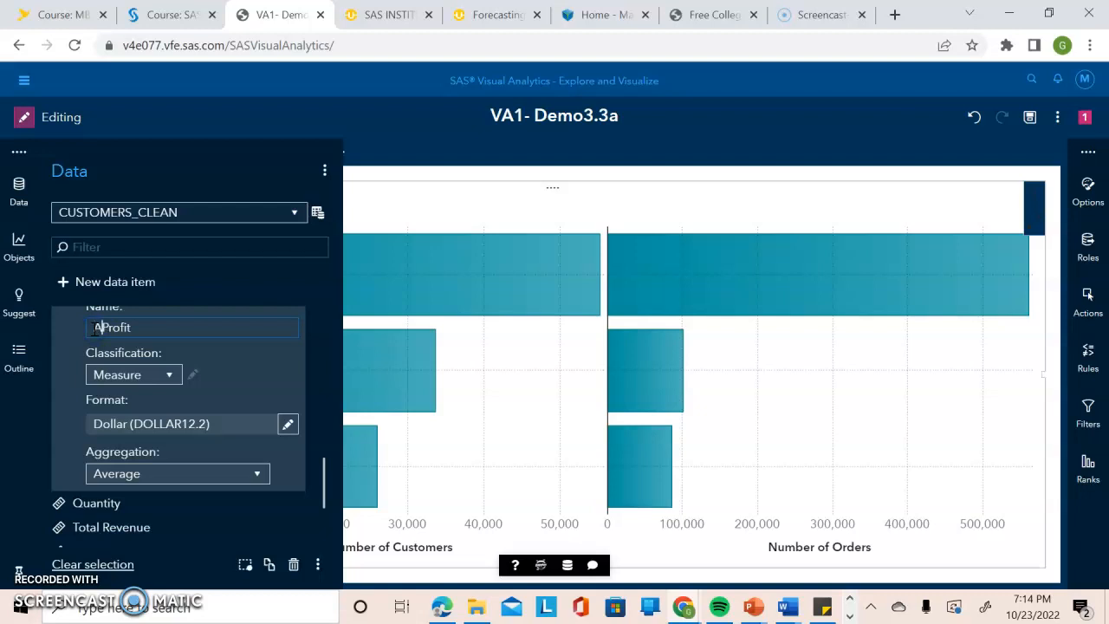
pyautogui.write('erage')
pyautogui.click(191, 329)
pyautogui.press('Return')
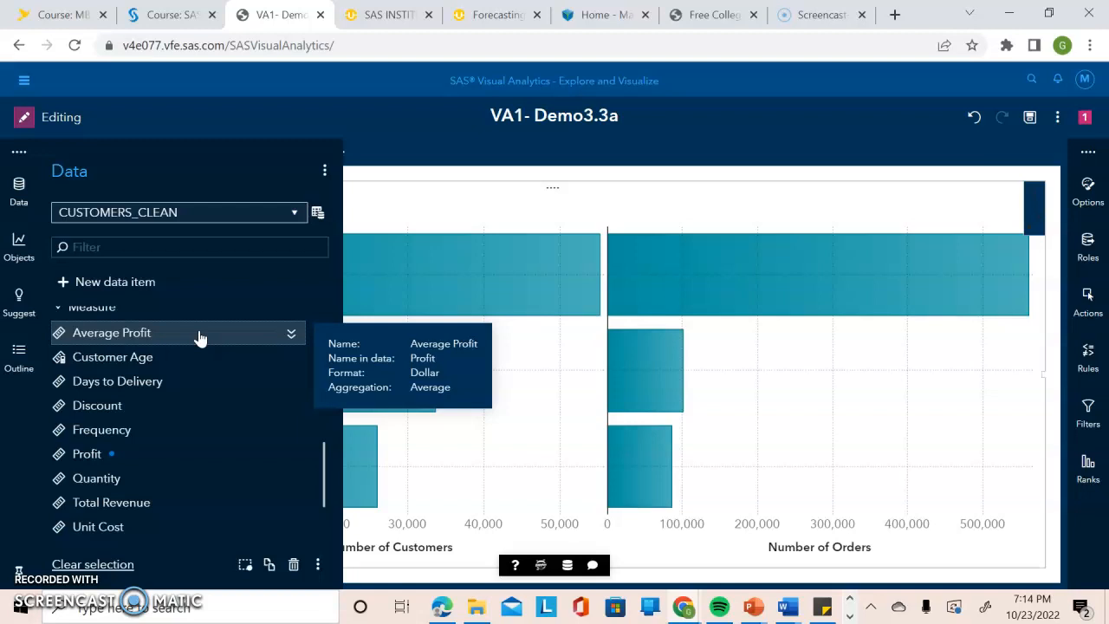
# Step: Go to Page 3 of the report and select its bar chart of profit by order type and continent
pyautogui.click(372, 218)
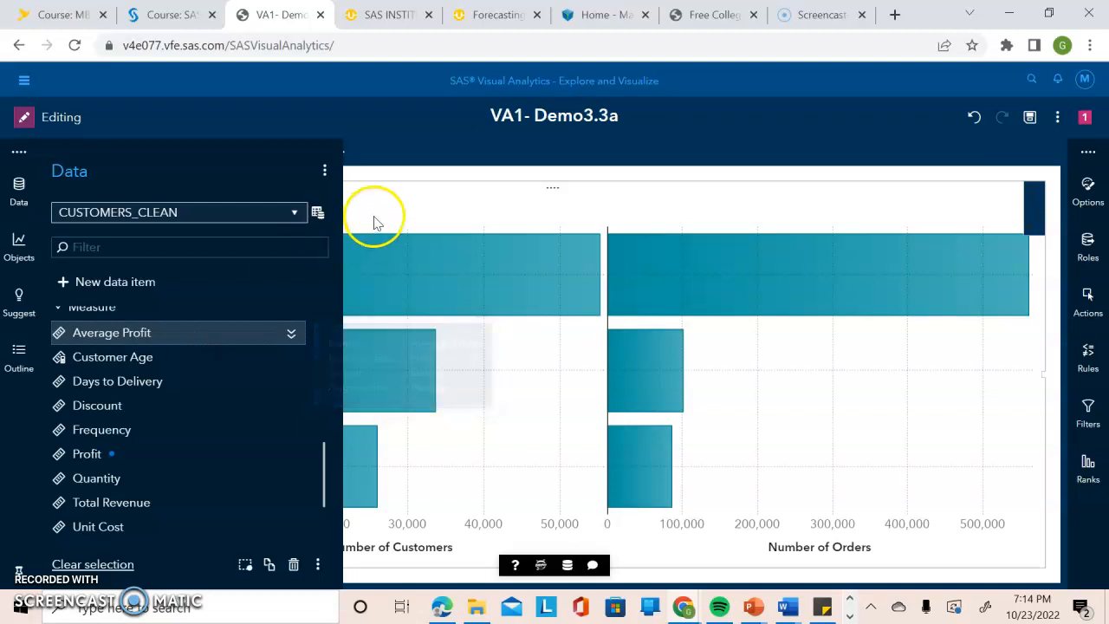
pyautogui.click(260, 172)
pyautogui.click(212, 154)
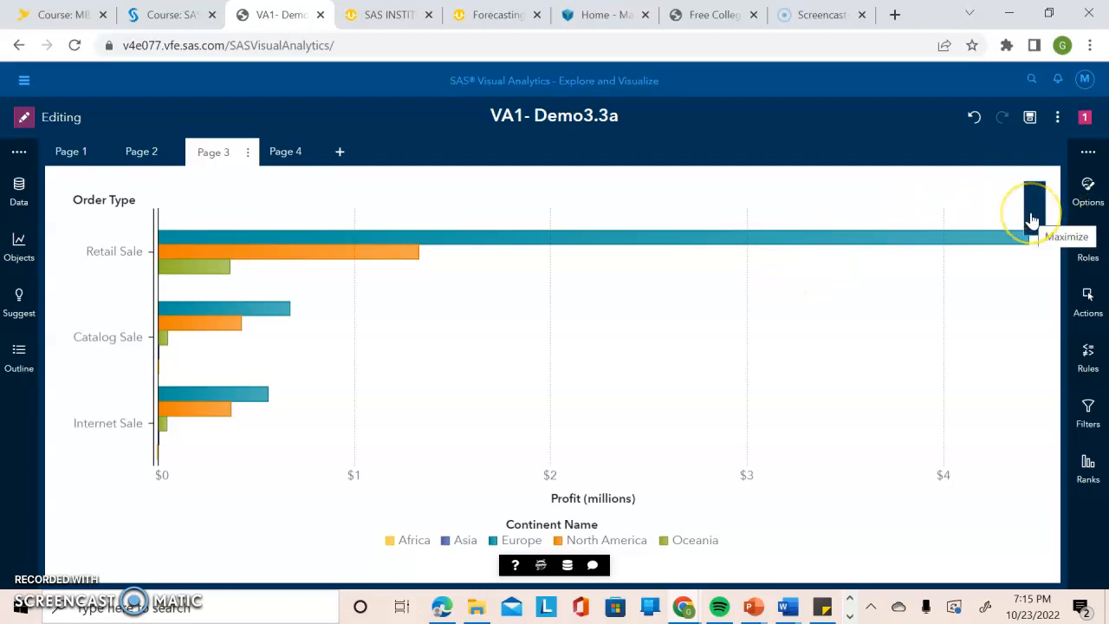
pyautogui.click(755, 299)
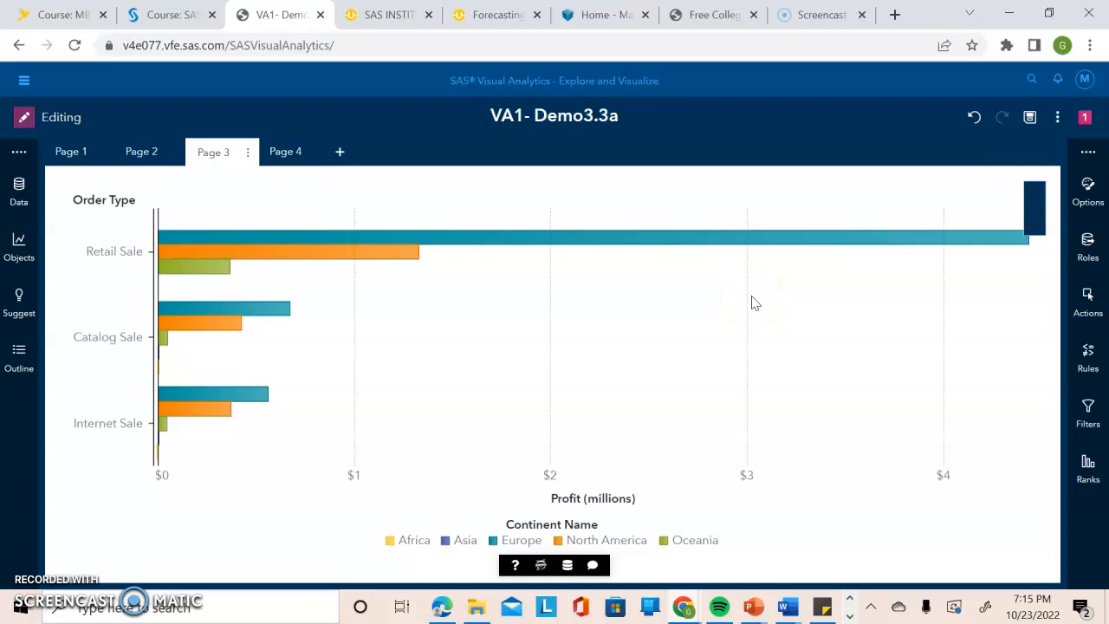
pyautogui.doubleClick(340, 244)
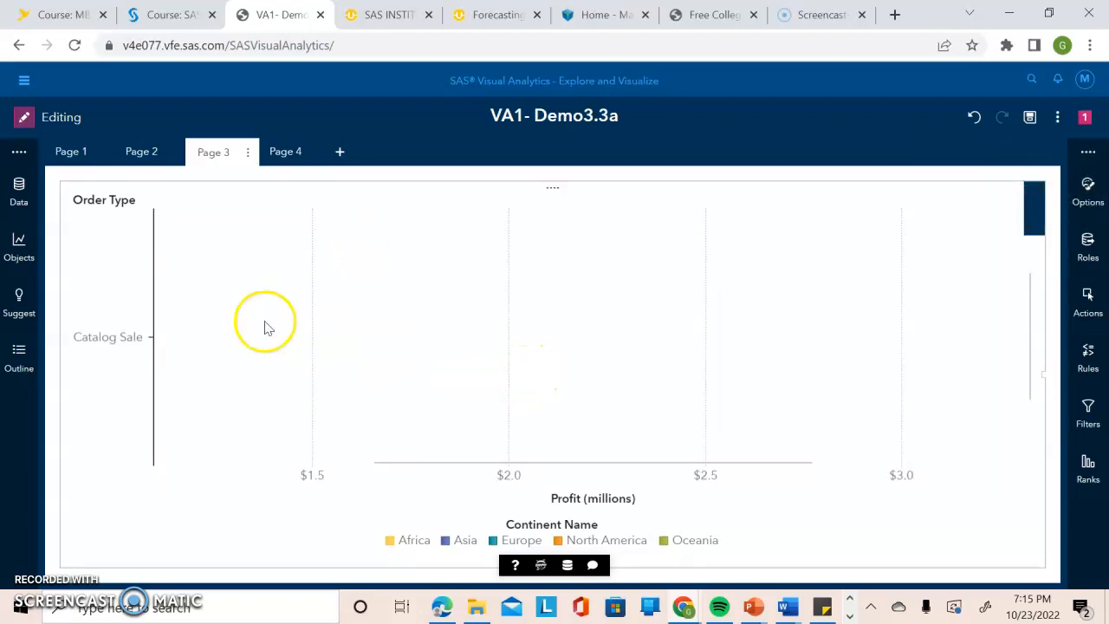
pyautogui.click(184, 324)
pyautogui.doubleClick(197, 341)
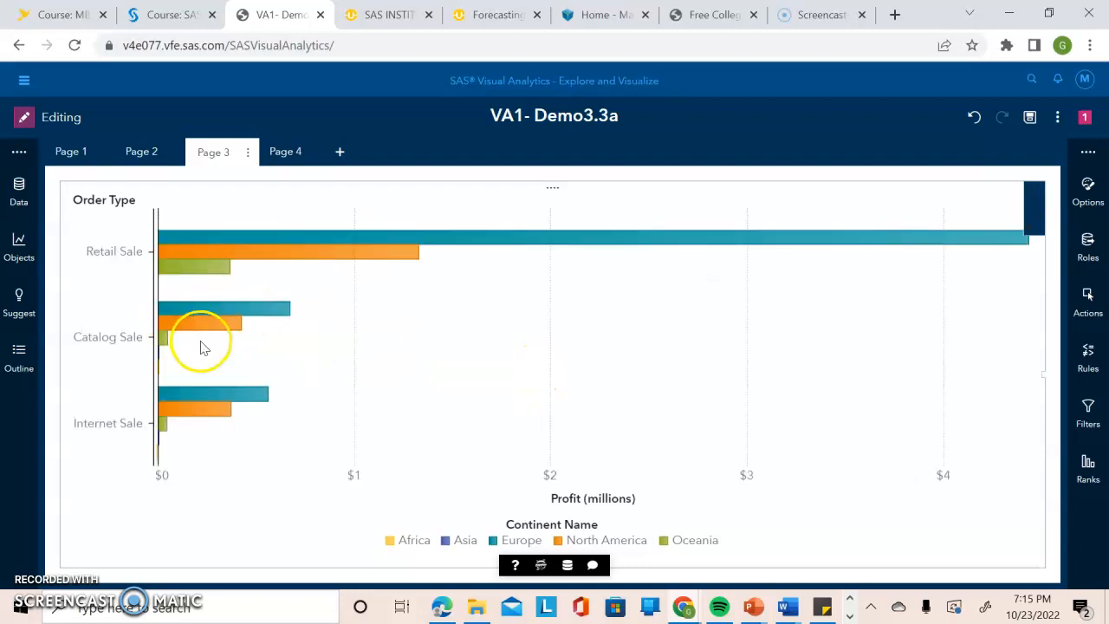
pyautogui.doubleClick(204, 351)
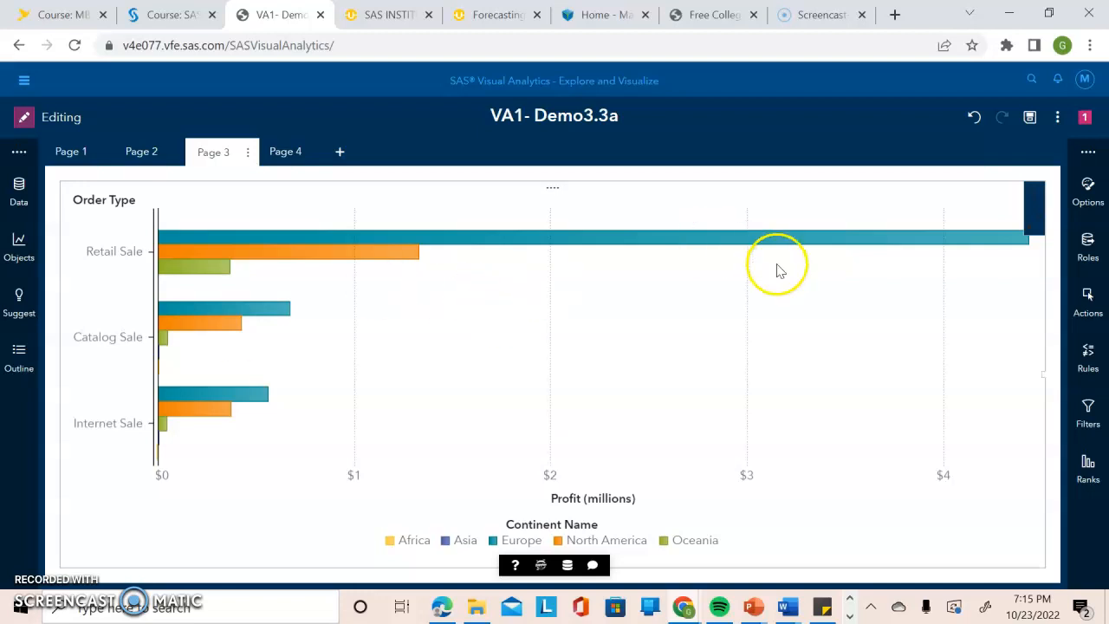
# Step: Replace Profit with Average Profit as the measure of the Page 3 bar chart
pyautogui.click(1088, 252)
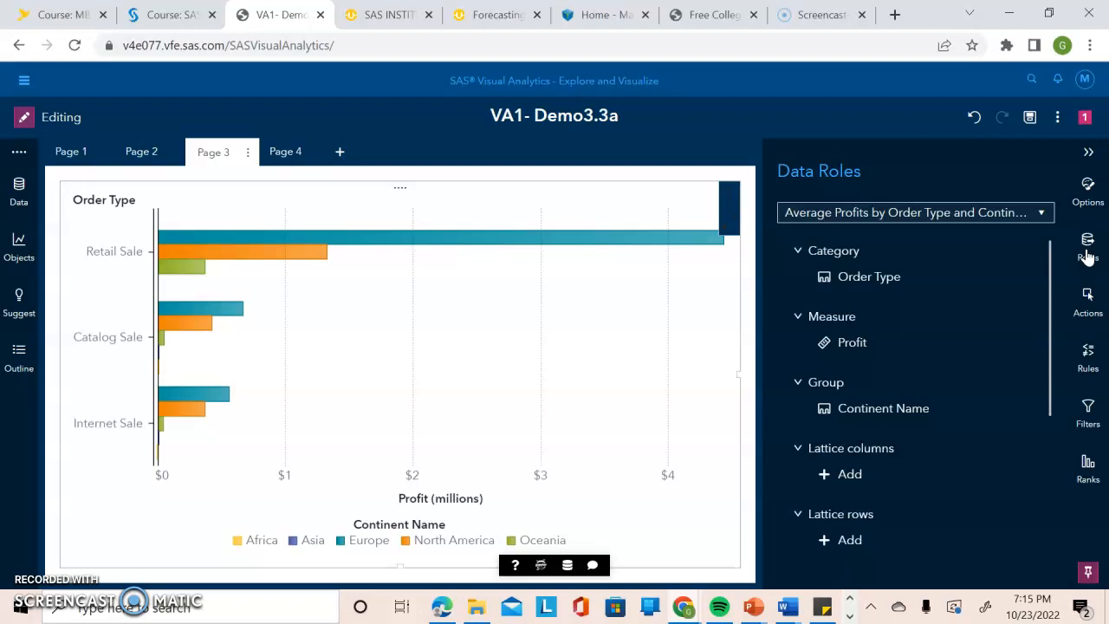
pyautogui.click(23, 196)
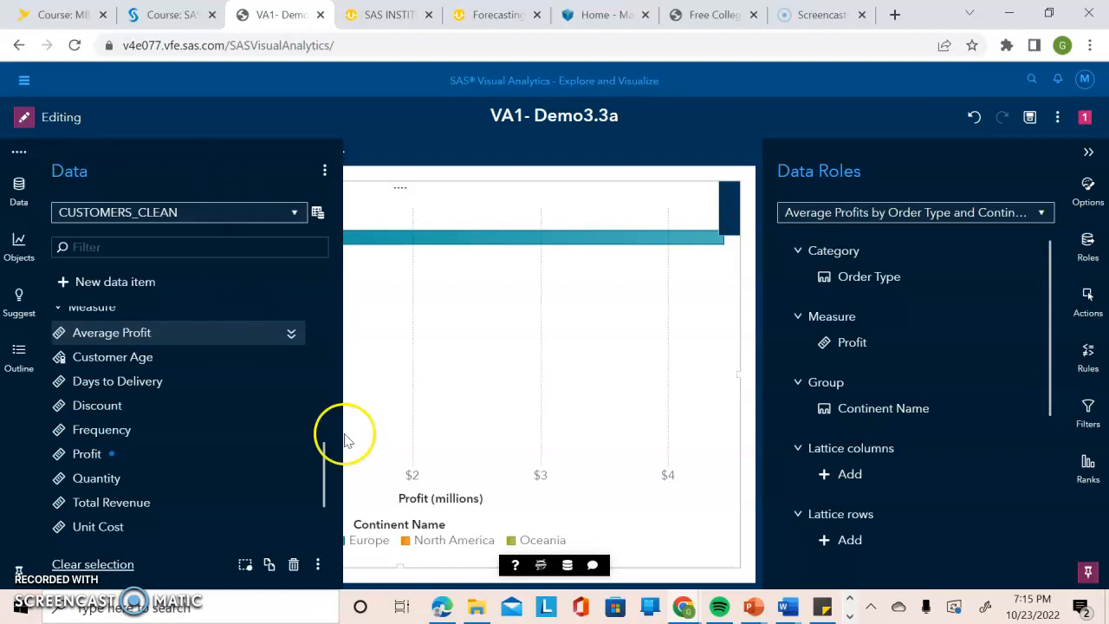
pyautogui.moveTo(326, 487); pyautogui.dragTo(324, 463)
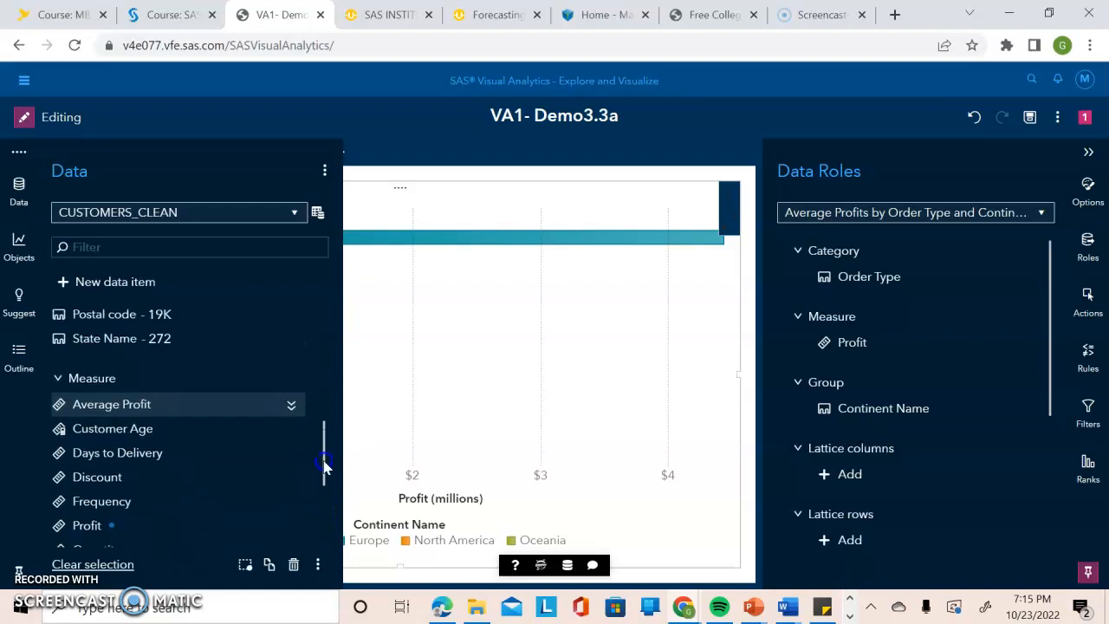
pyautogui.moveTo(199, 415); pyautogui.dragTo(862, 343)
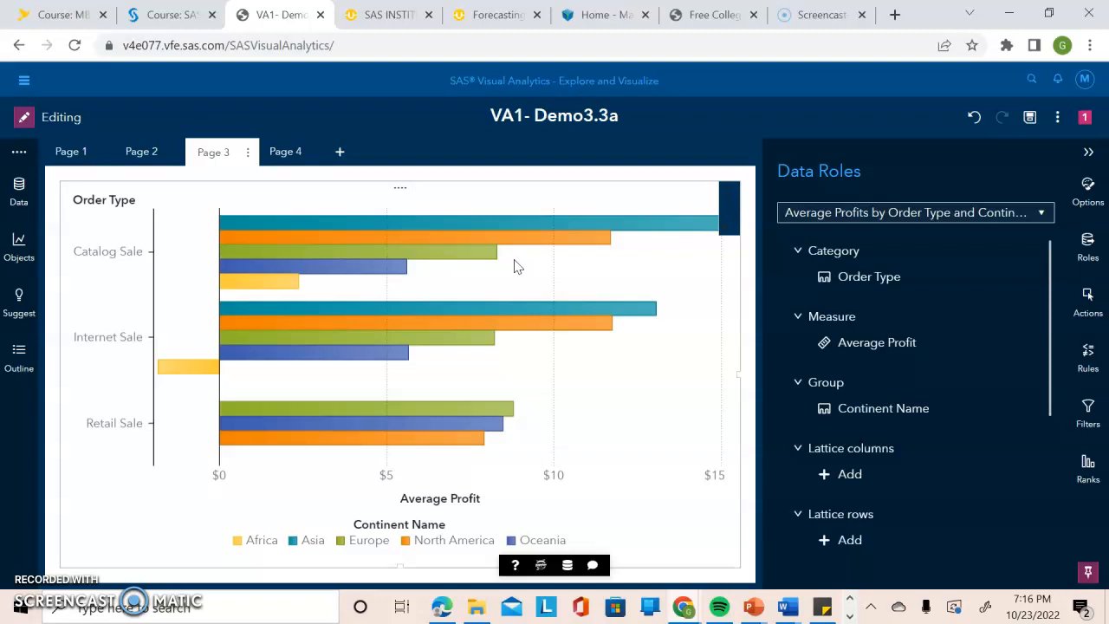
# Step: Start a new custom category named Loyalty Member, based on Loyalty Num
pyautogui.click(20, 201)
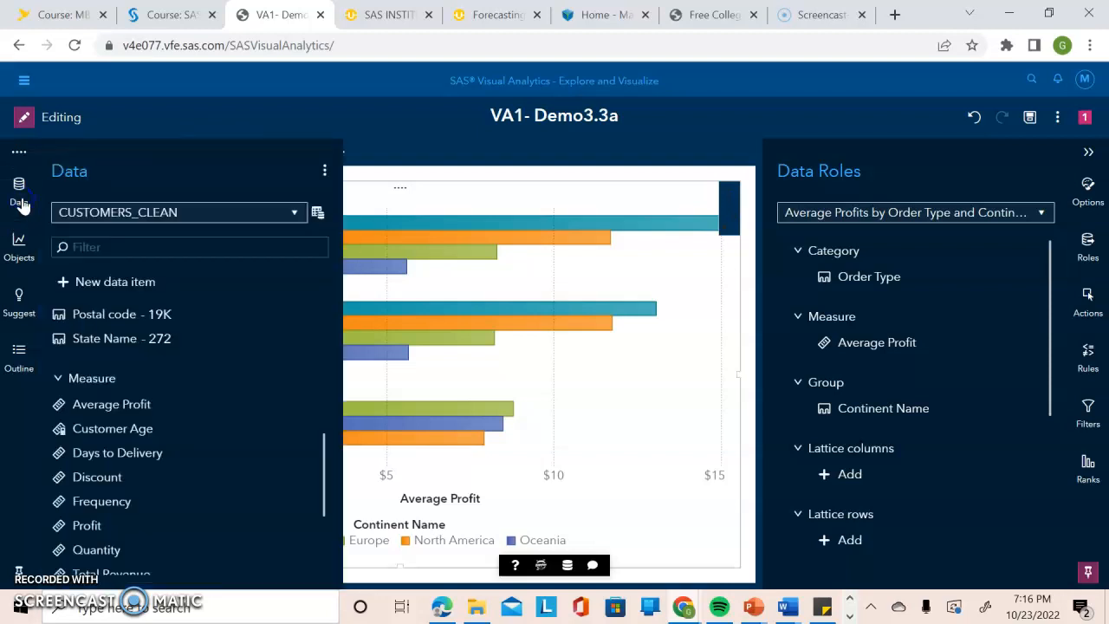
pyautogui.click(146, 284)
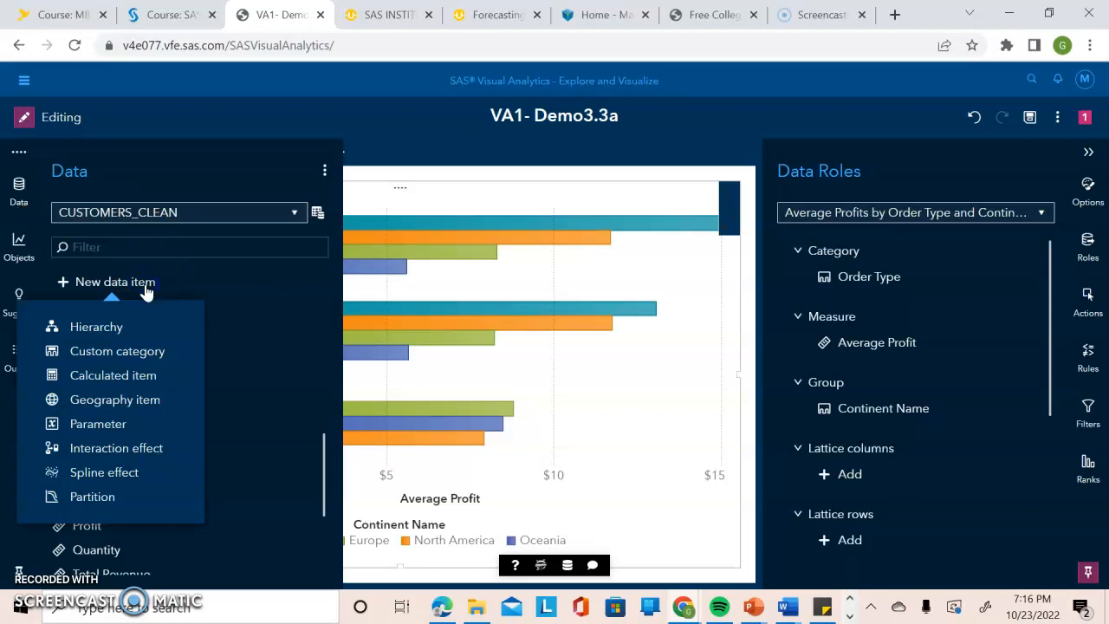
pyautogui.click(140, 352)
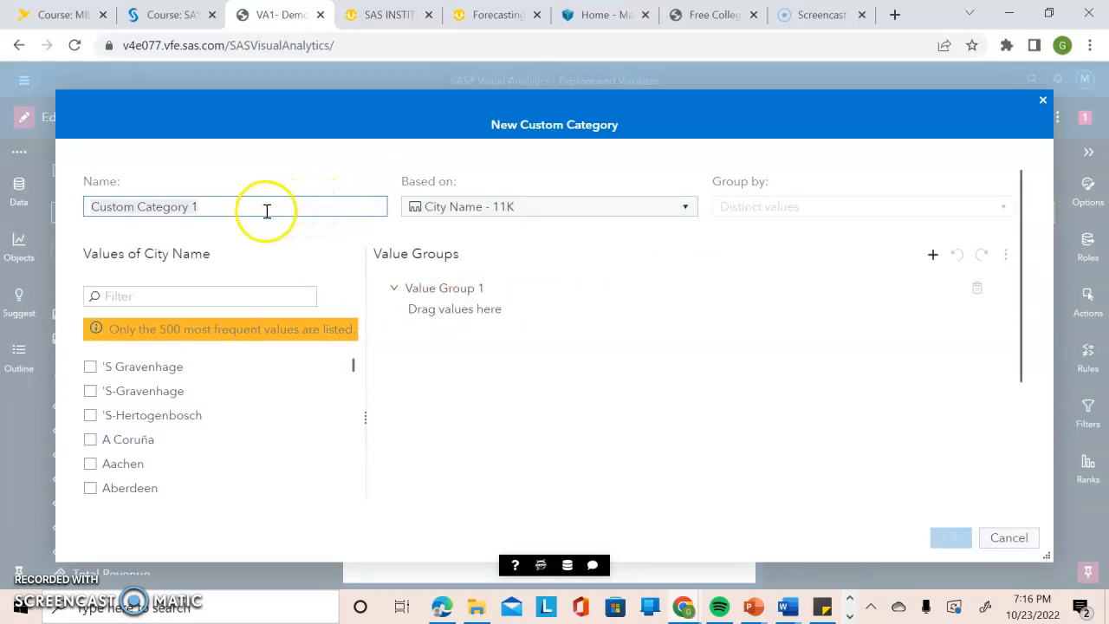
pyautogui.write('Loyalty')
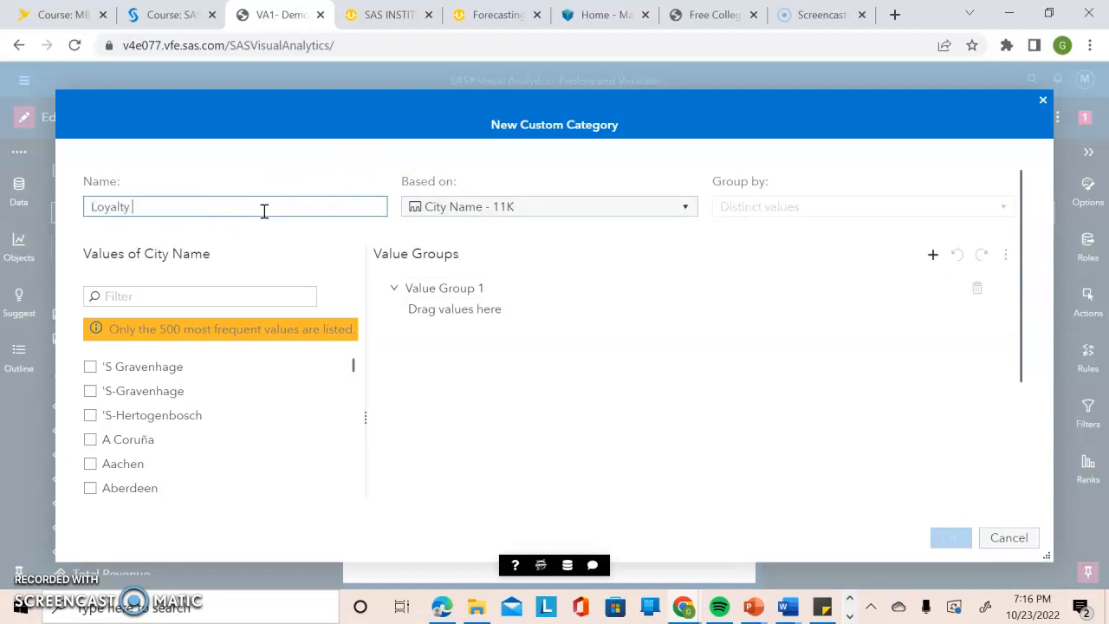
pyautogui.write(' Member')
pyautogui.click(269, 246)
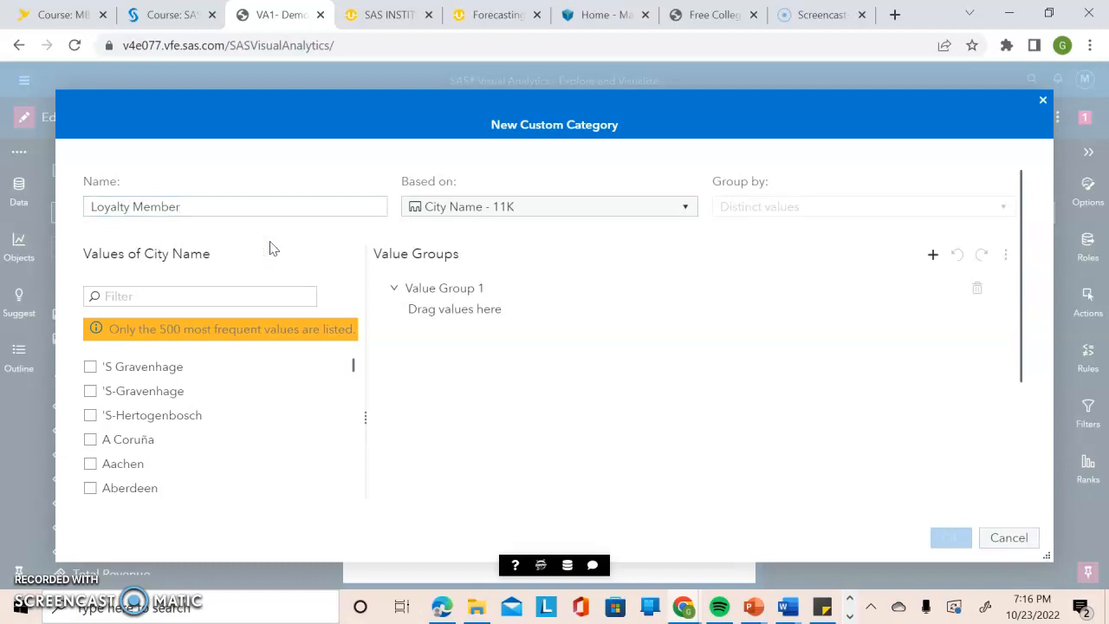
pyautogui.click(372, 256)
pyautogui.click(597, 204)
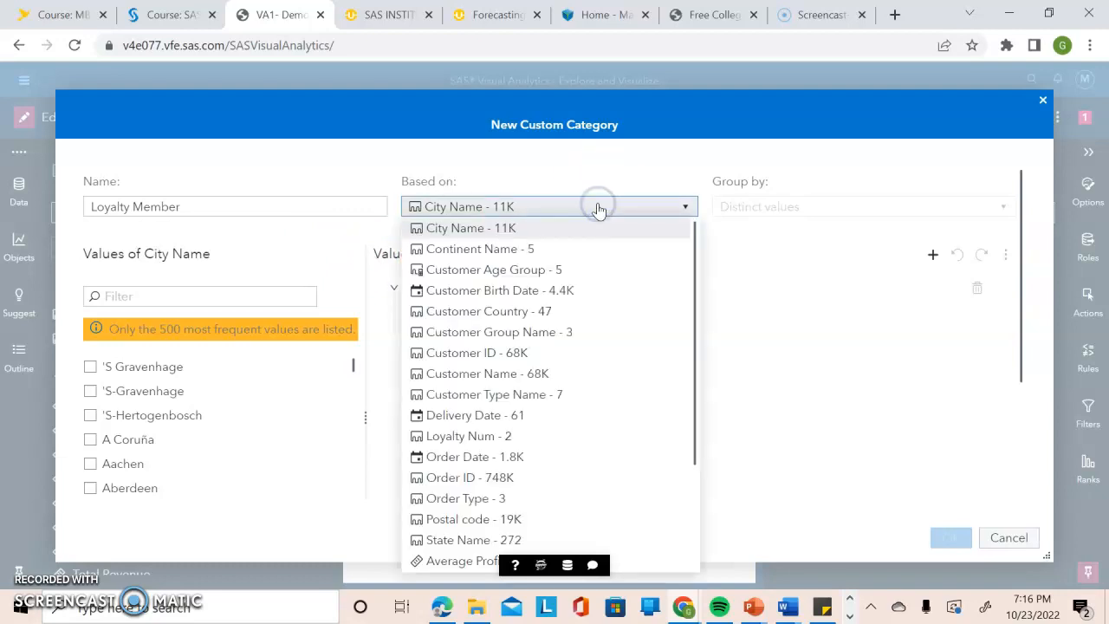
pyautogui.click(484, 440)
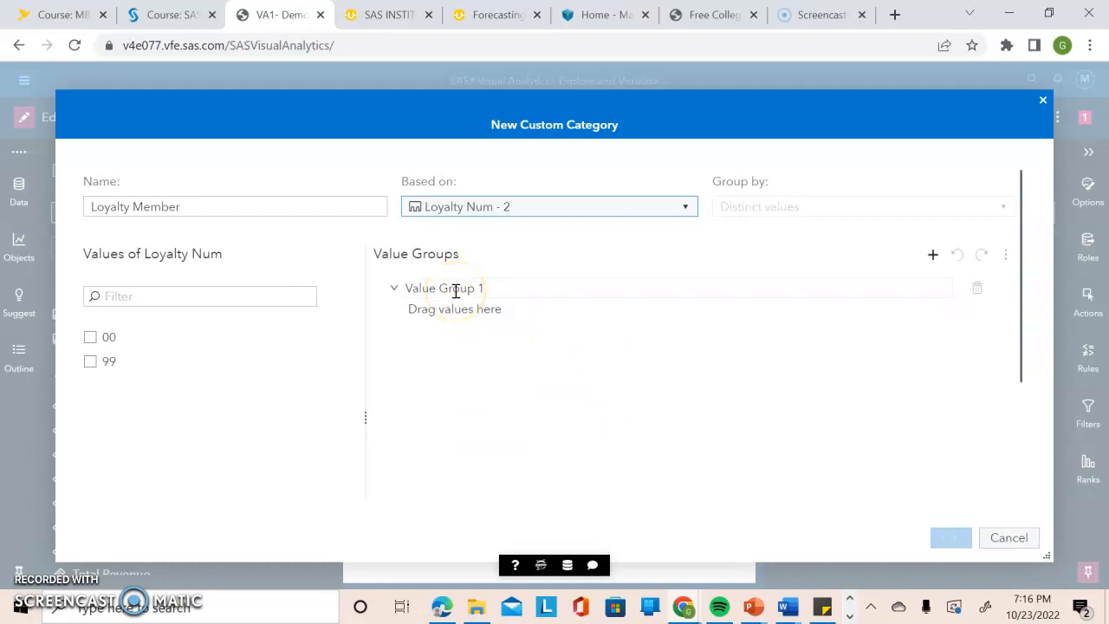
# Step: Name the first value group No and assign the value 00 to it
pyautogui.click(394, 290)
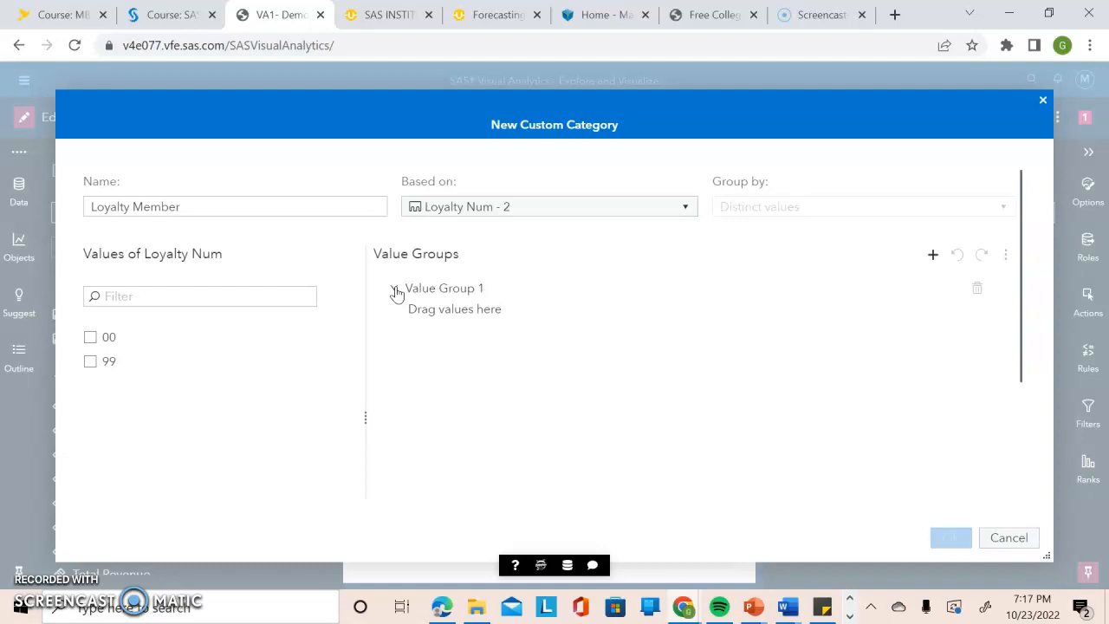
pyautogui.click(441, 288)
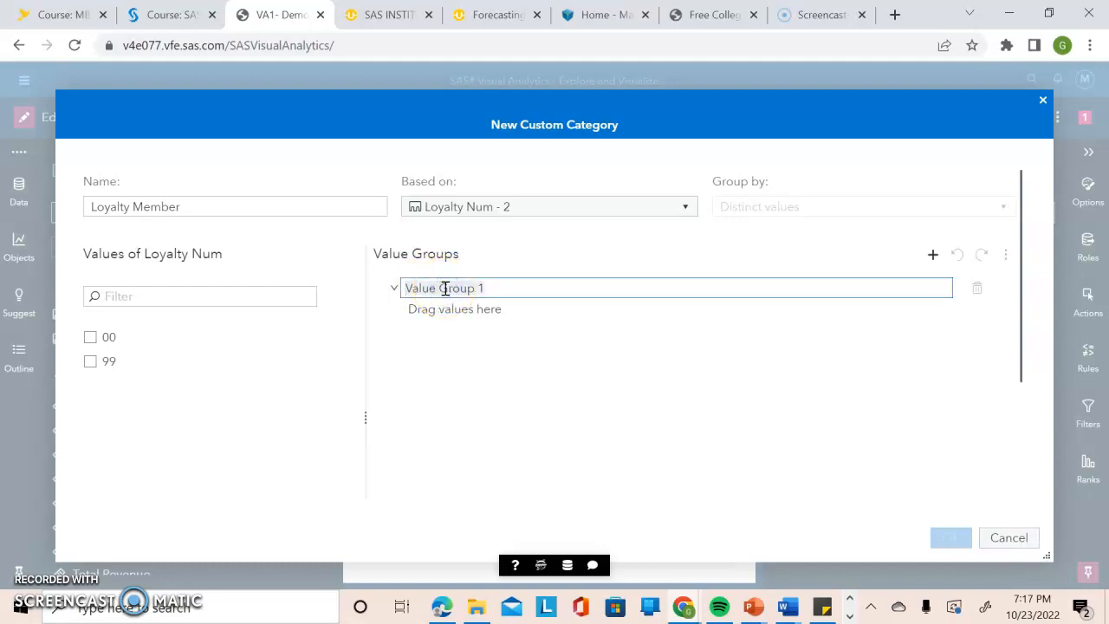
pyautogui.write('No')
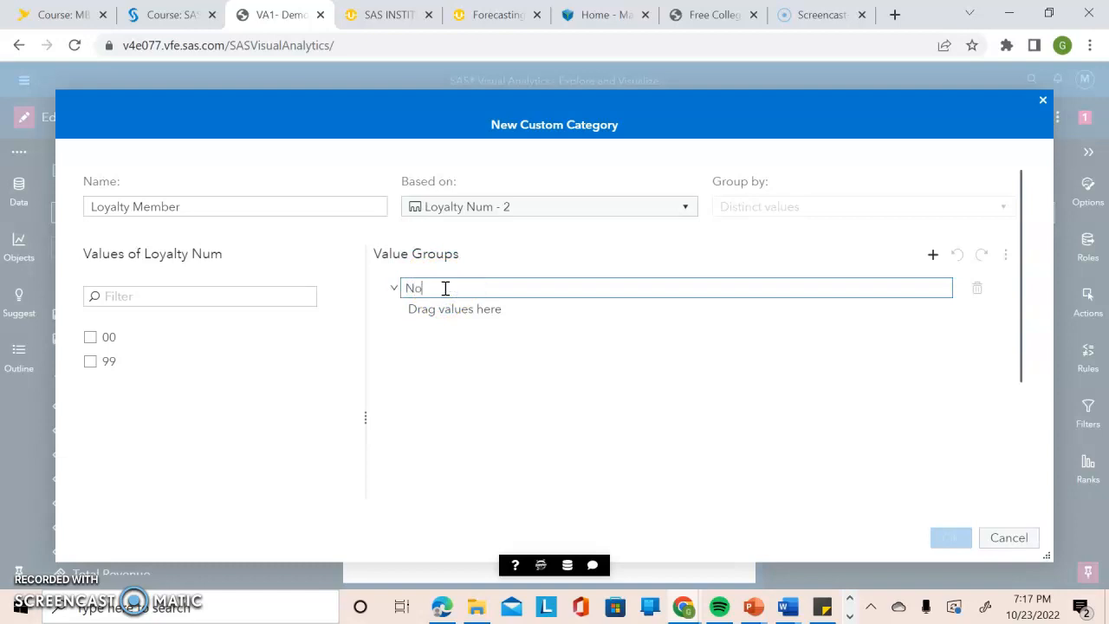
pyautogui.press('Return')
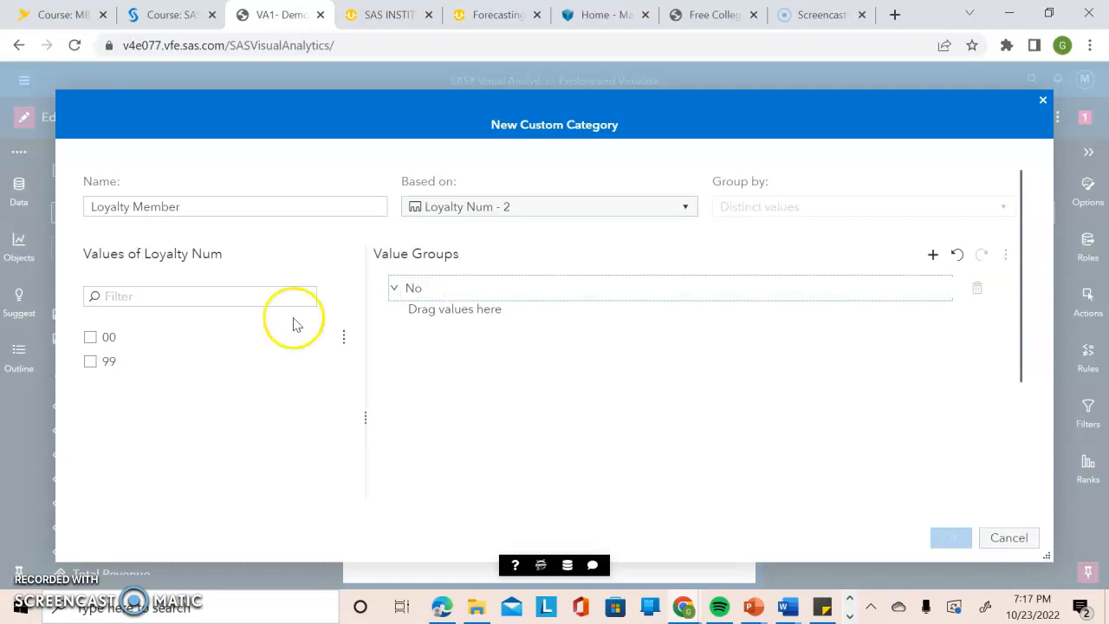
pyautogui.click(90, 342)
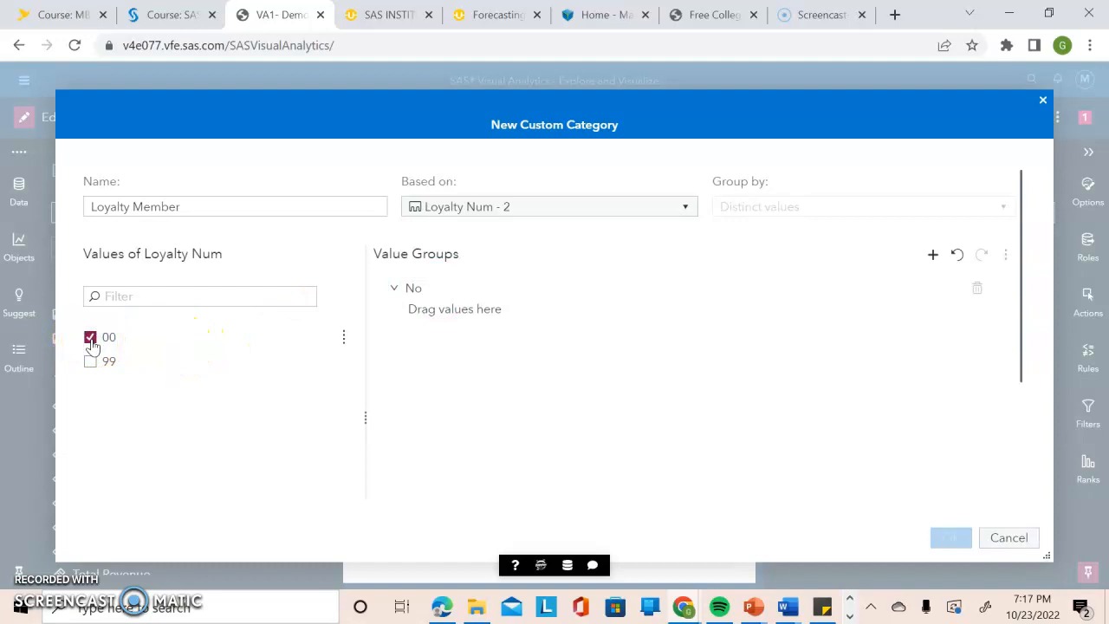
pyautogui.moveTo(109, 342); pyautogui.dragTo(458, 304)
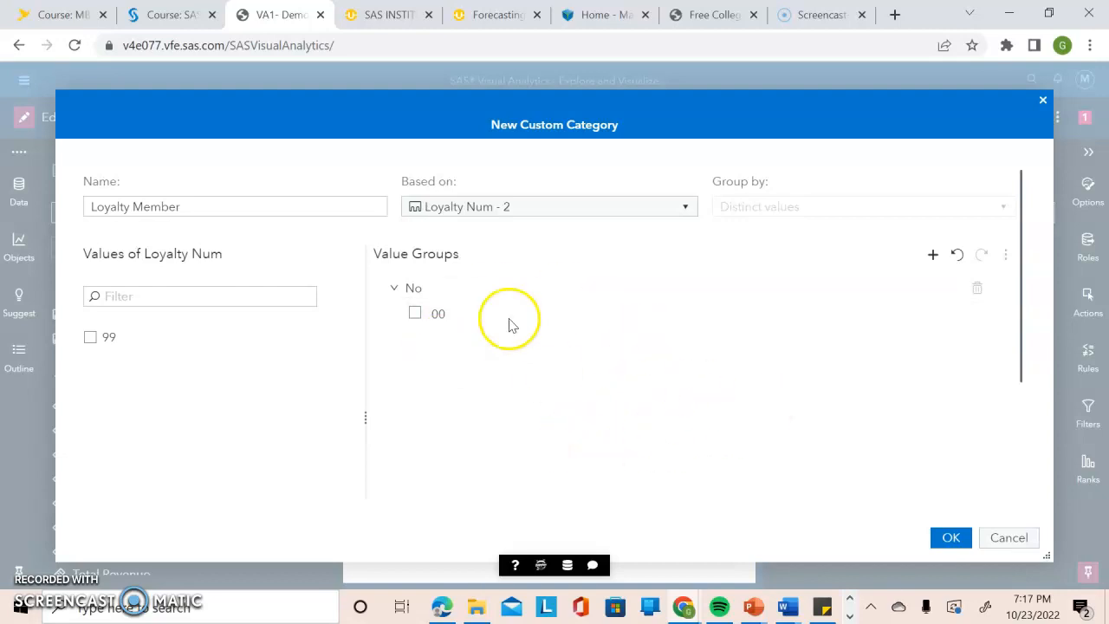
# Step: Add a second value group containing the value 99 and name it Yes
pyautogui.moveTo(1022, 364); pyautogui.dragTo(1022, 463)
pyautogui.click(91, 186)
pyautogui.moveTo(92, 188); pyautogui.dragTo(447, 405)
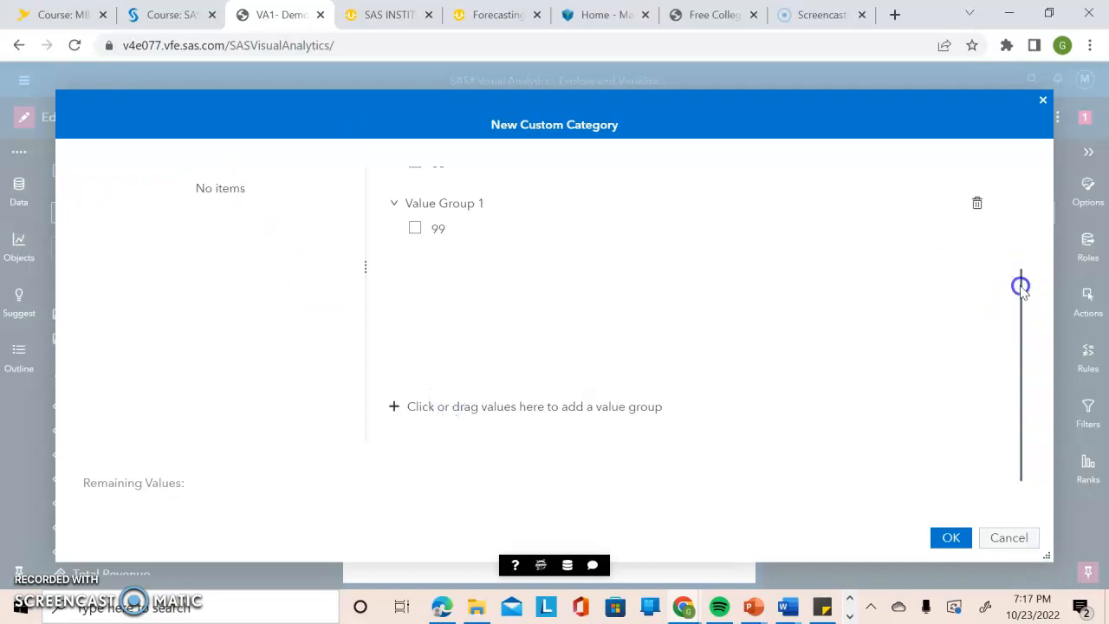
pyautogui.moveTo(1017, 285); pyautogui.dragTo(1011, 184)
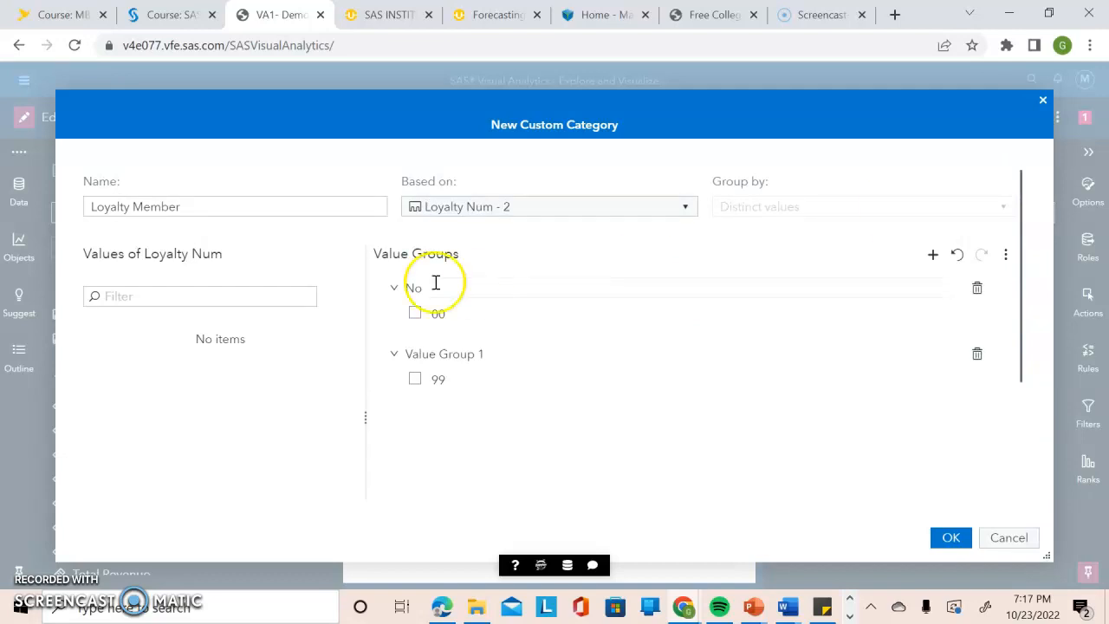
pyautogui.click(492, 354)
pyautogui.press('BackSpace')
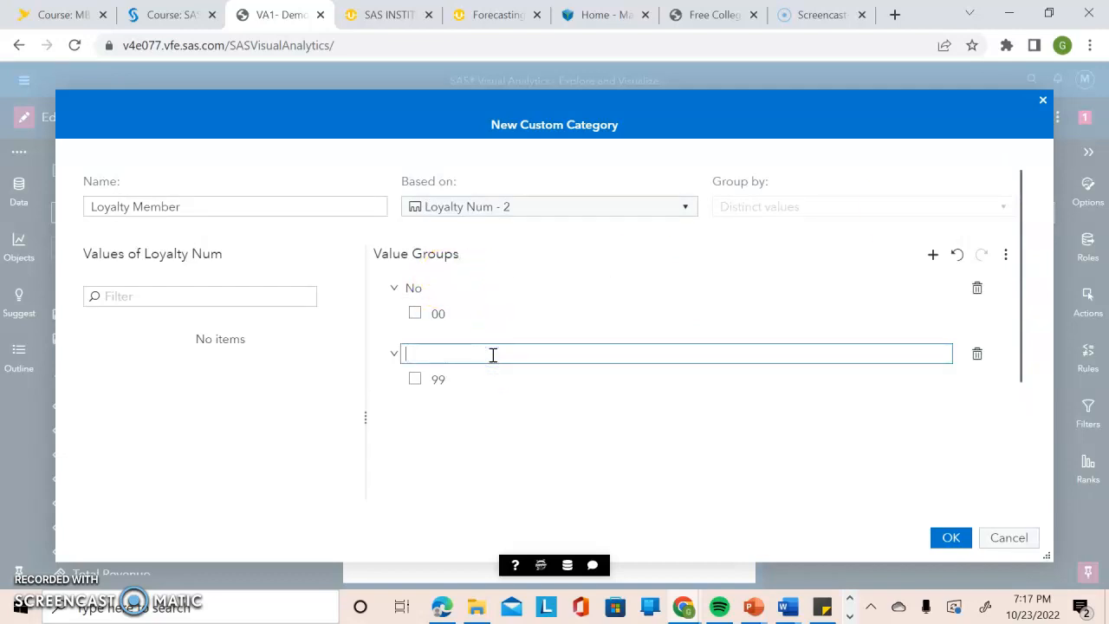
pyautogui.write('Yes')
pyautogui.press('Return')
# Step: Check the two value groups and save the Loyalty Member category with remaining values grouped as Other
pyautogui.click(415, 313)
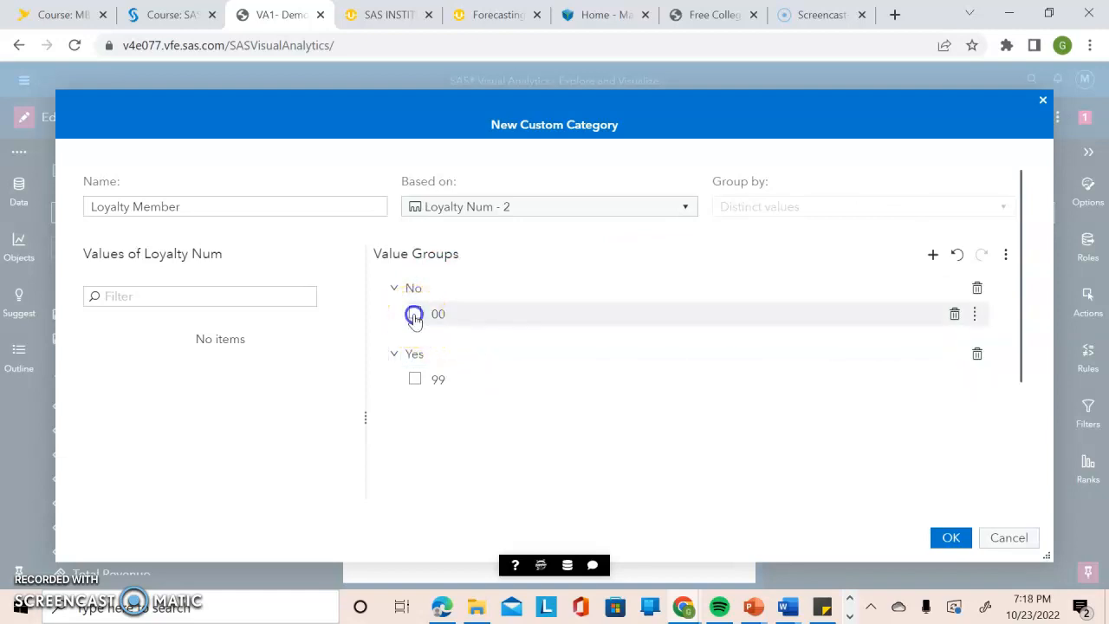
pyautogui.click(413, 385)
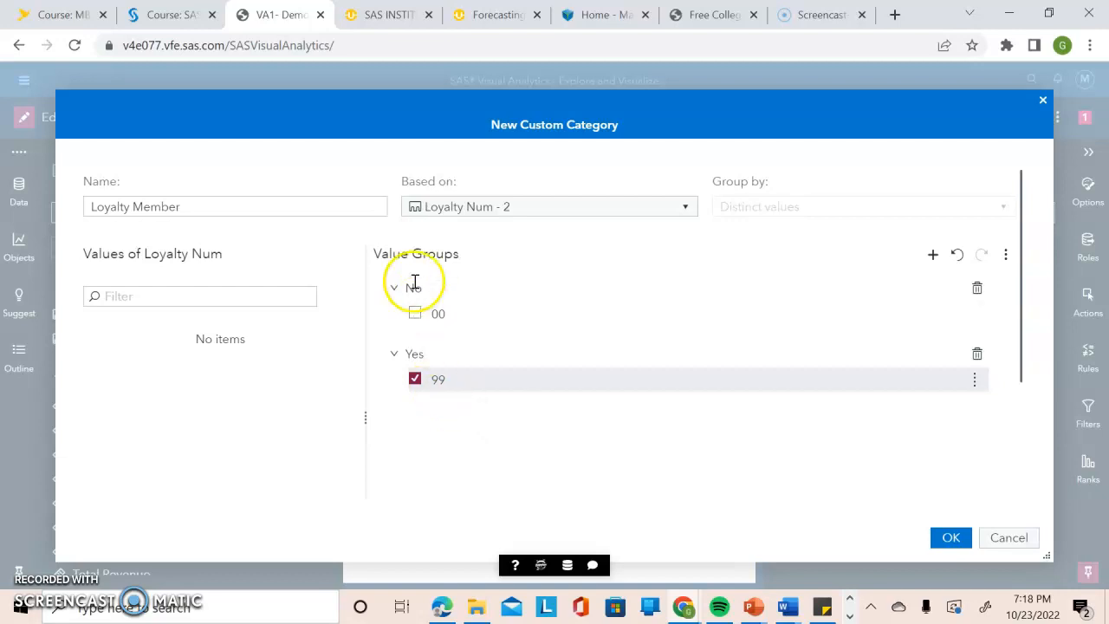
pyautogui.click(416, 381)
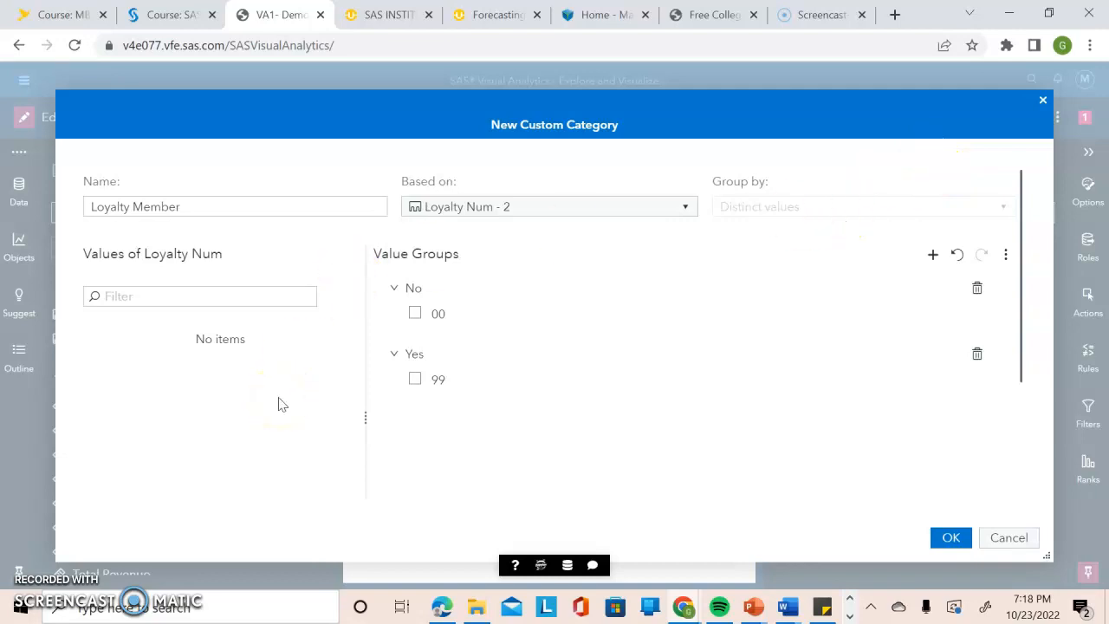
pyautogui.moveTo(1020, 373); pyautogui.dragTo(1013, 540)
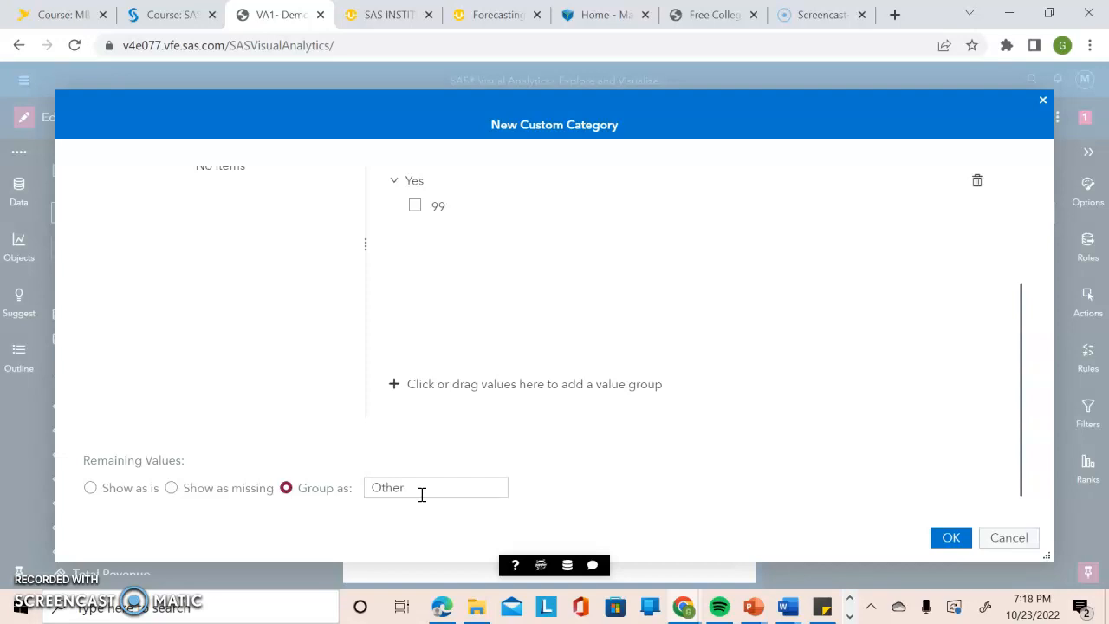
pyautogui.click(950, 538)
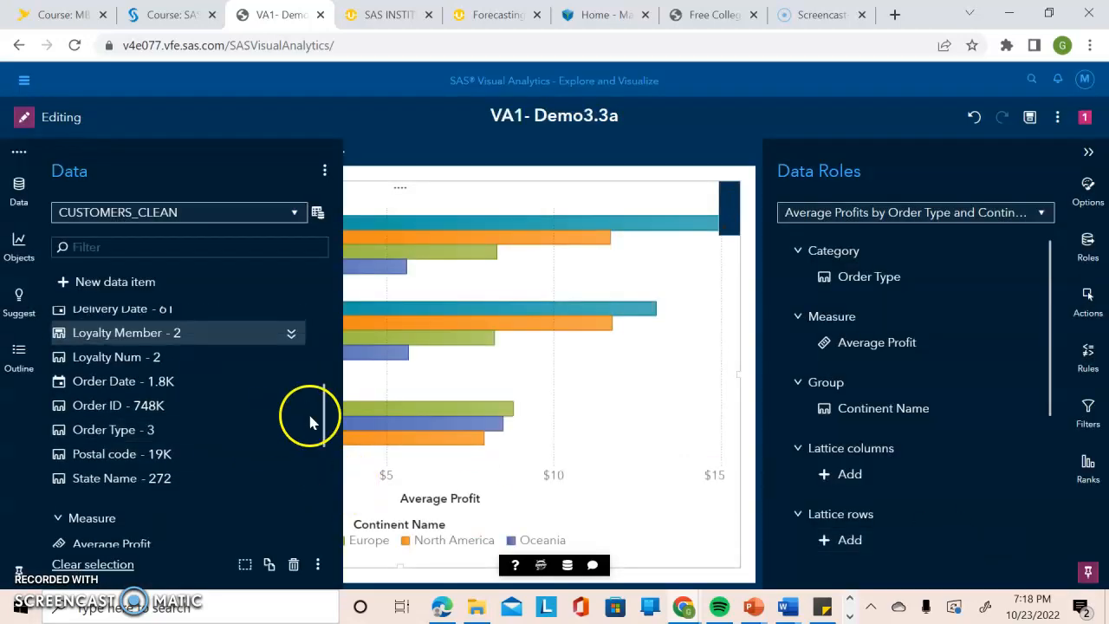
# Step: Duplicate the Average Profit by Order Type and Continent bar chart on Page 3
pyautogui.moveTo(324, 415); pyautogui.dragTo(324, 400)
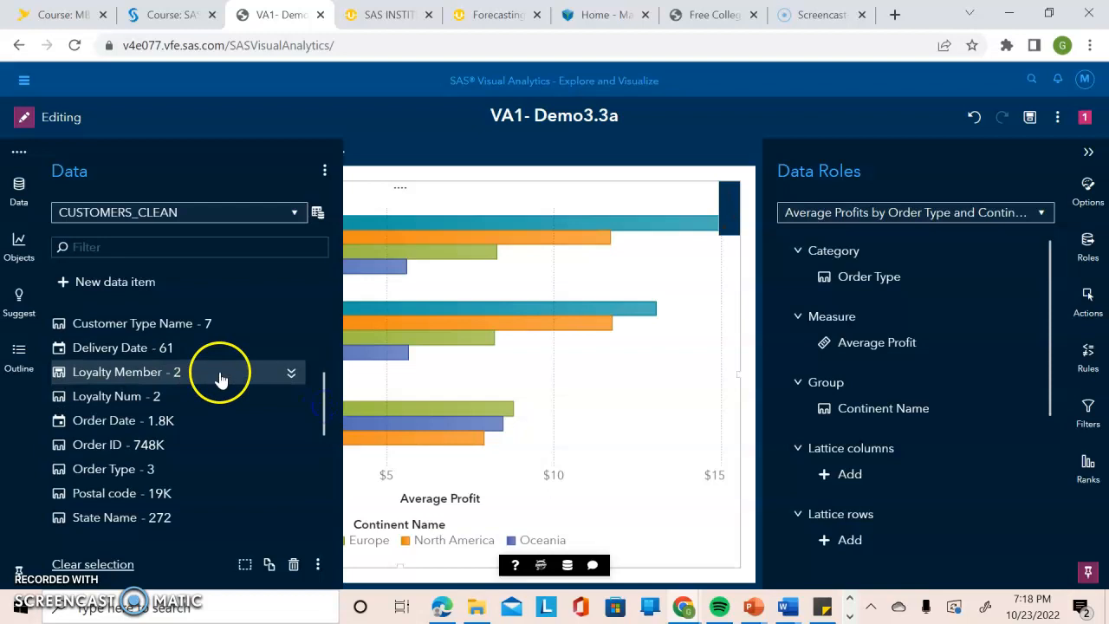
pyautogui.moveTo(228, 375)
pyautogui.click(475, 273)
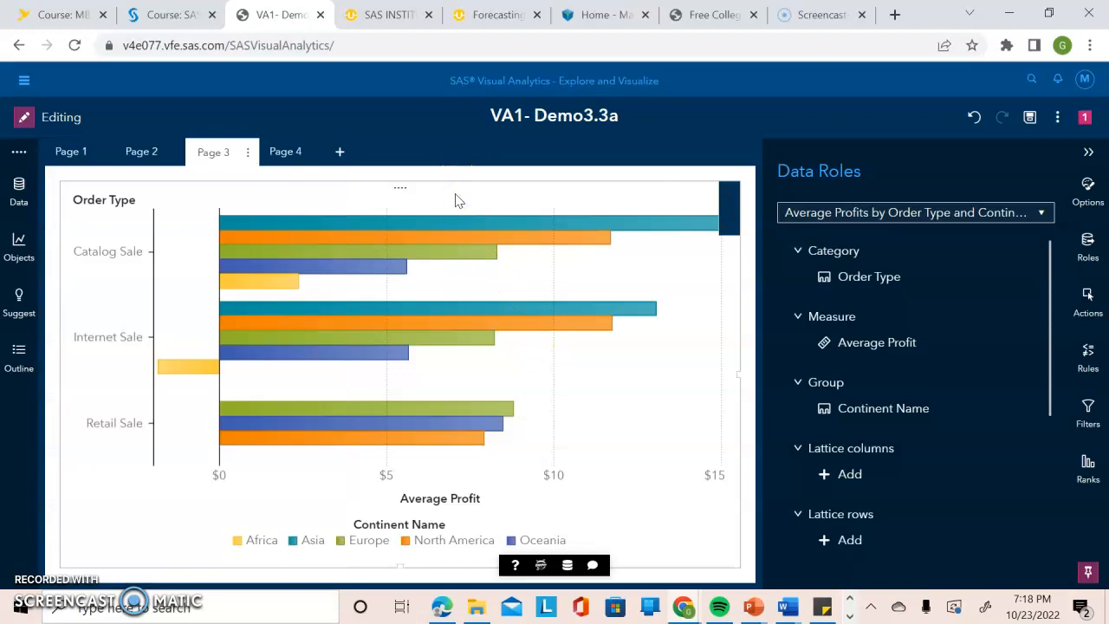
pyautogui.click(1093, 159)
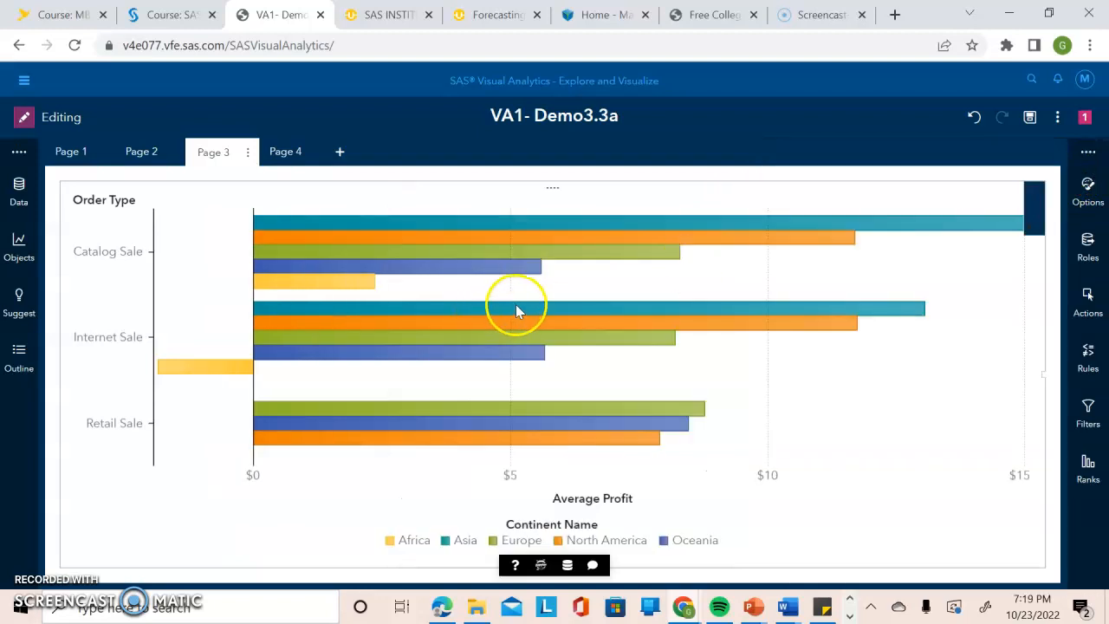
pyautogui.moveTo(518, 308)
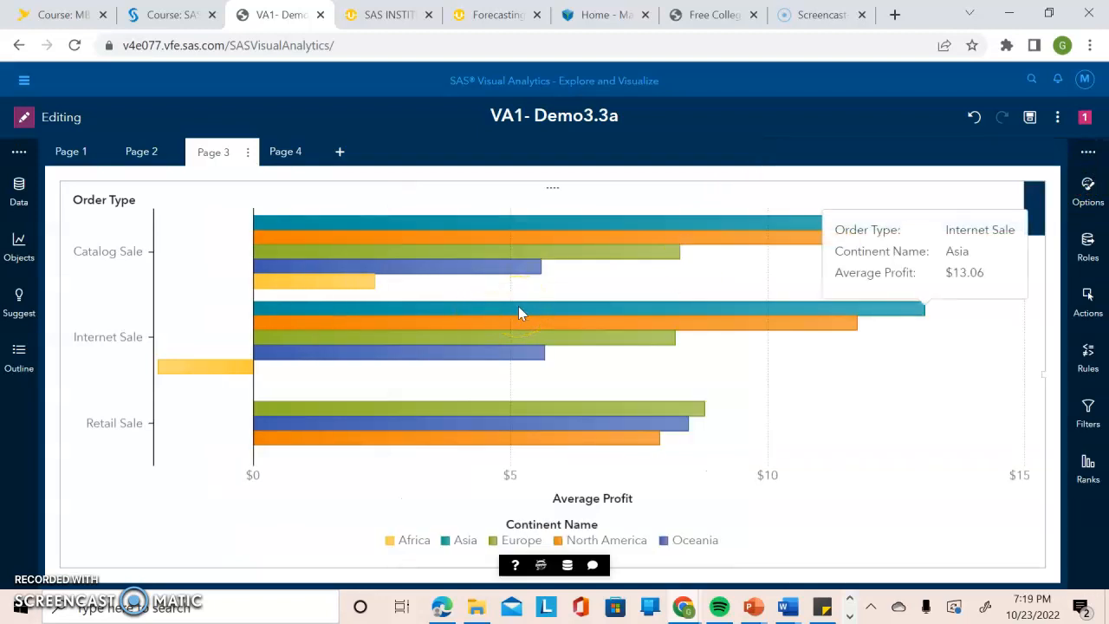
pyautogui.rightClick(518, 308)
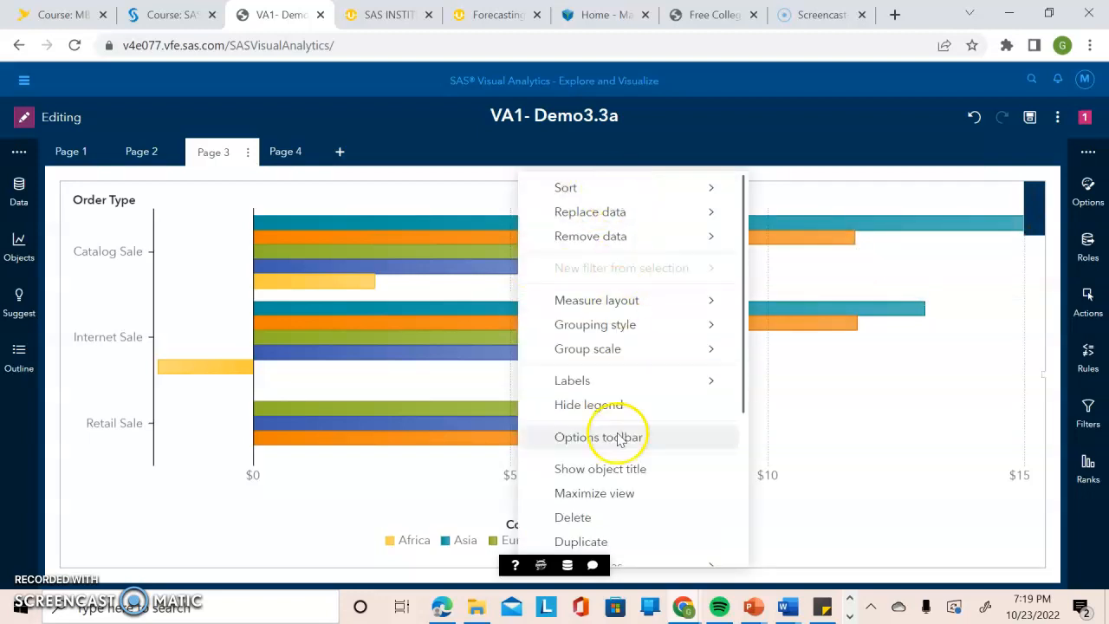
pyautogui.click(699, 233)
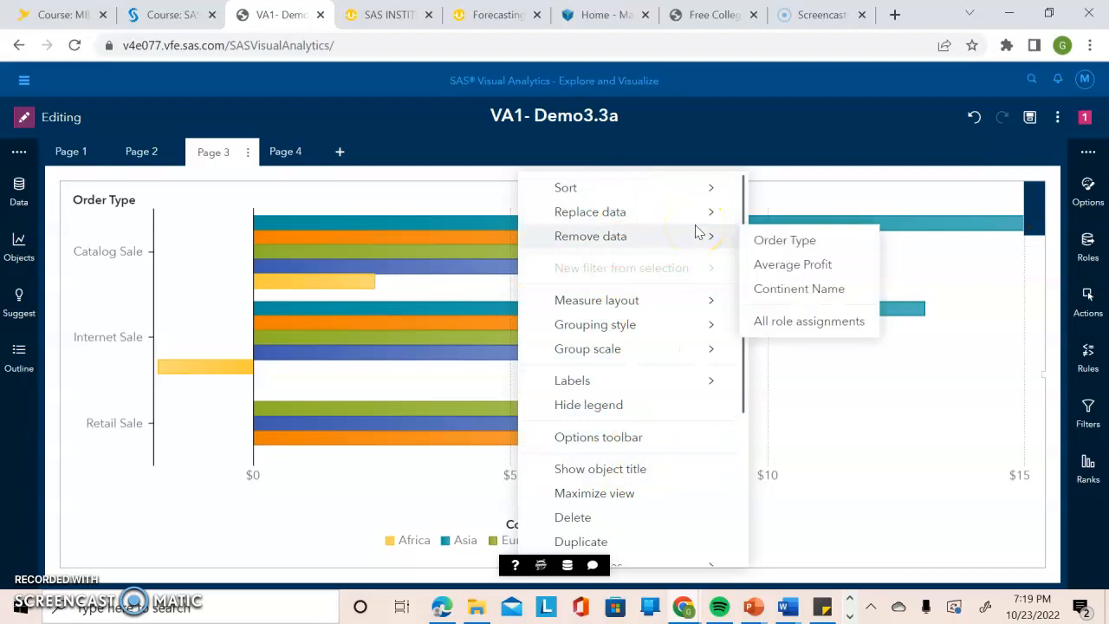
pyautogui.click(718, 348)
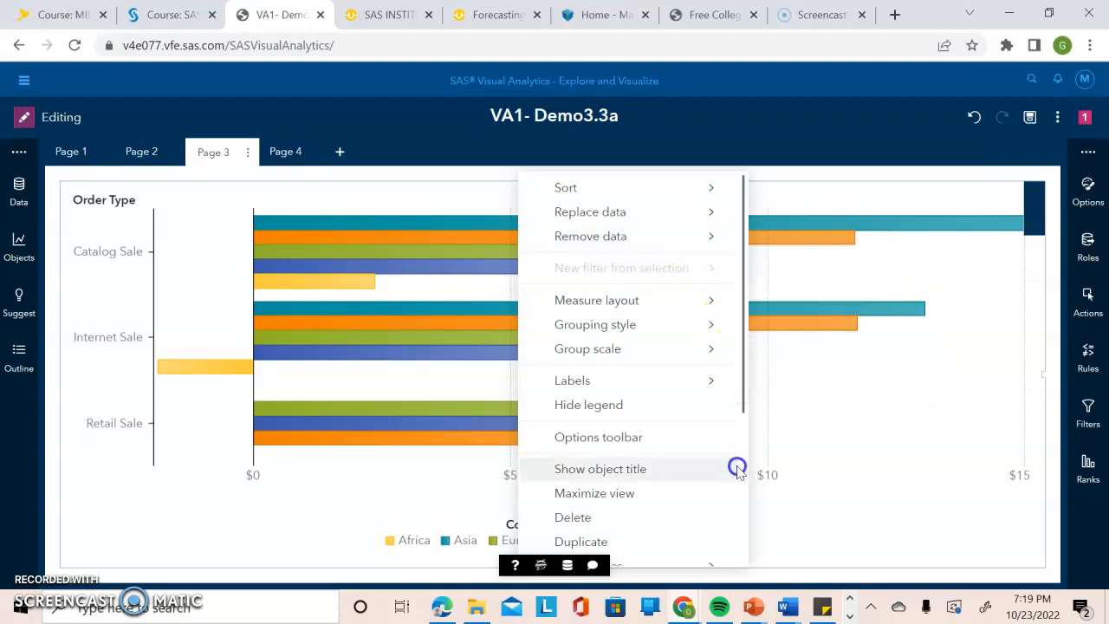
pyautogui.click(623, 533)
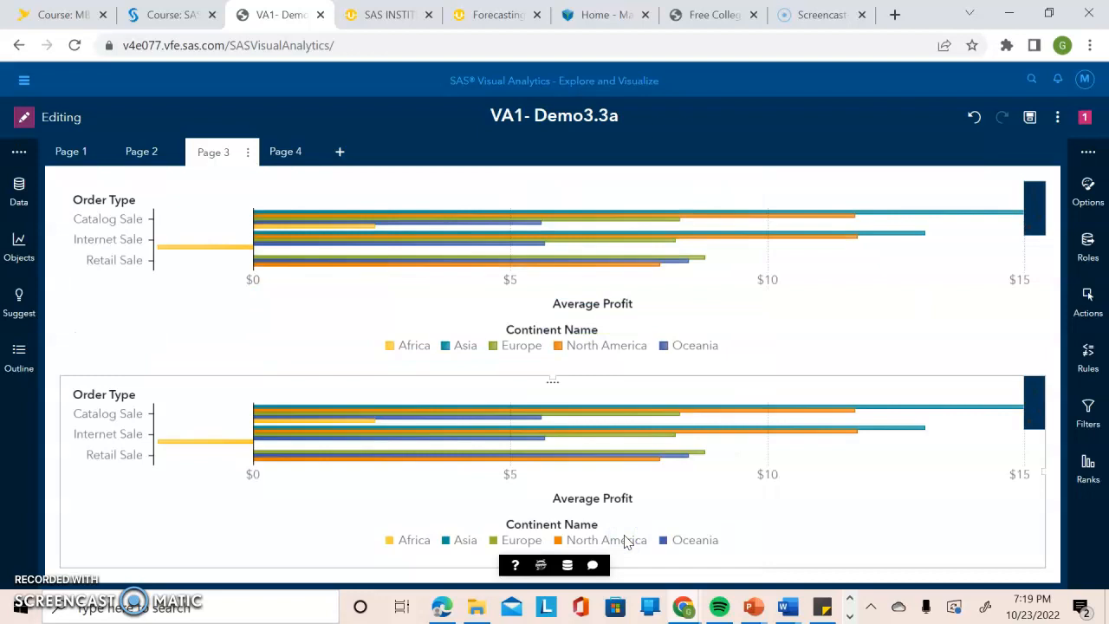
# Step: In the duplicated chart, replace the Order Type category with Loyalty Member and the Continent Name group with Customer Age Group
pyautogui.click(731, 392)
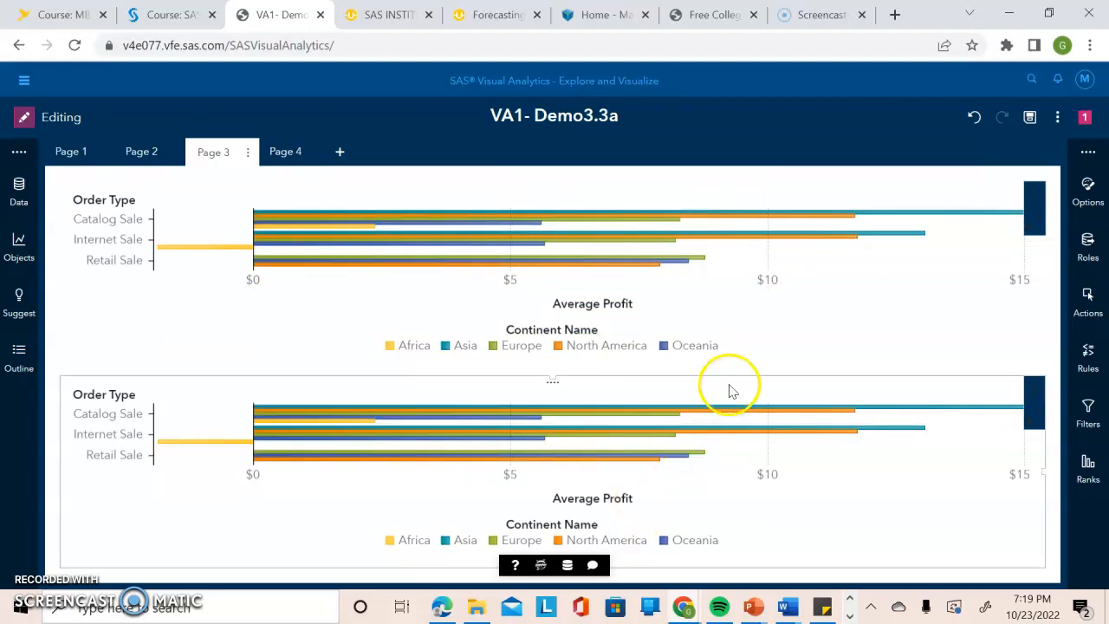
pyautogui.click(1089, 245)
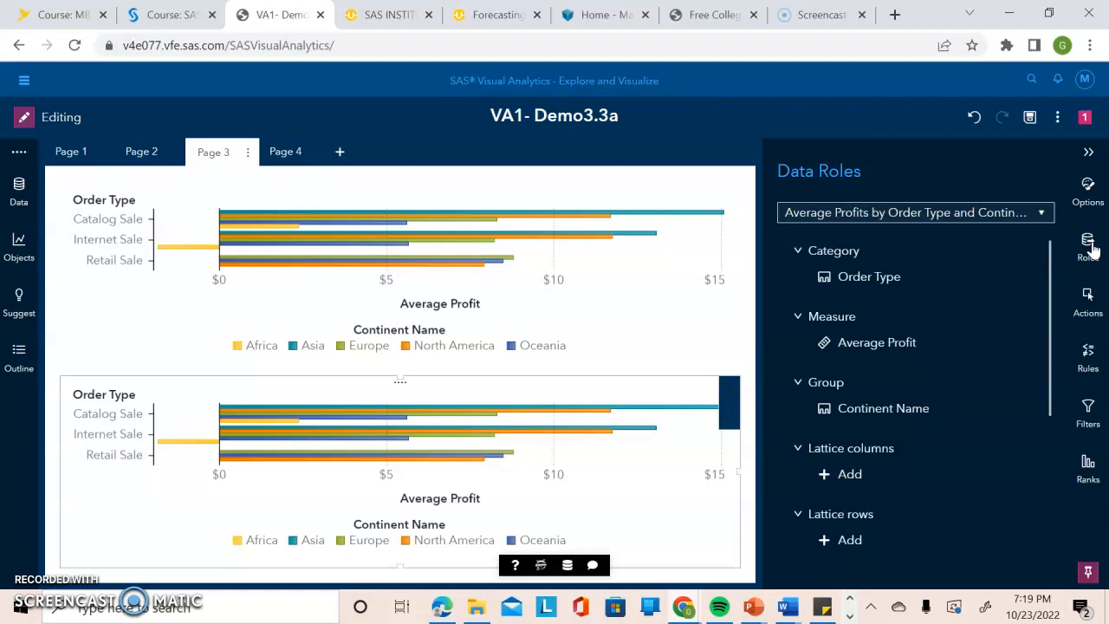
pyautogui.click(869, 277)
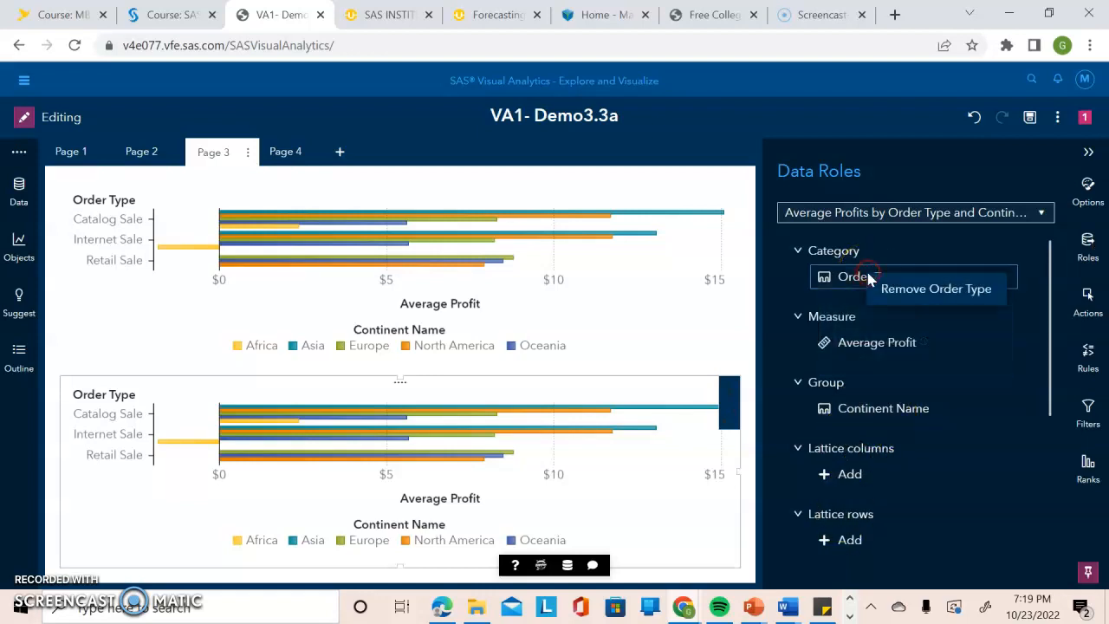
pyautogui.click(869, 278)
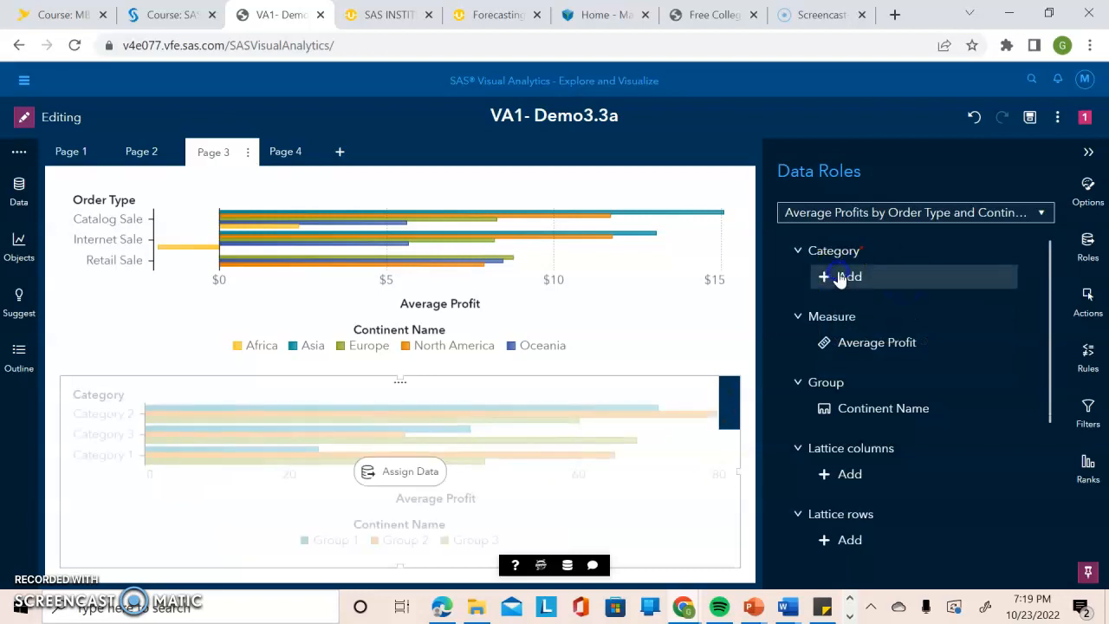
pyautogui.click(838, 277)
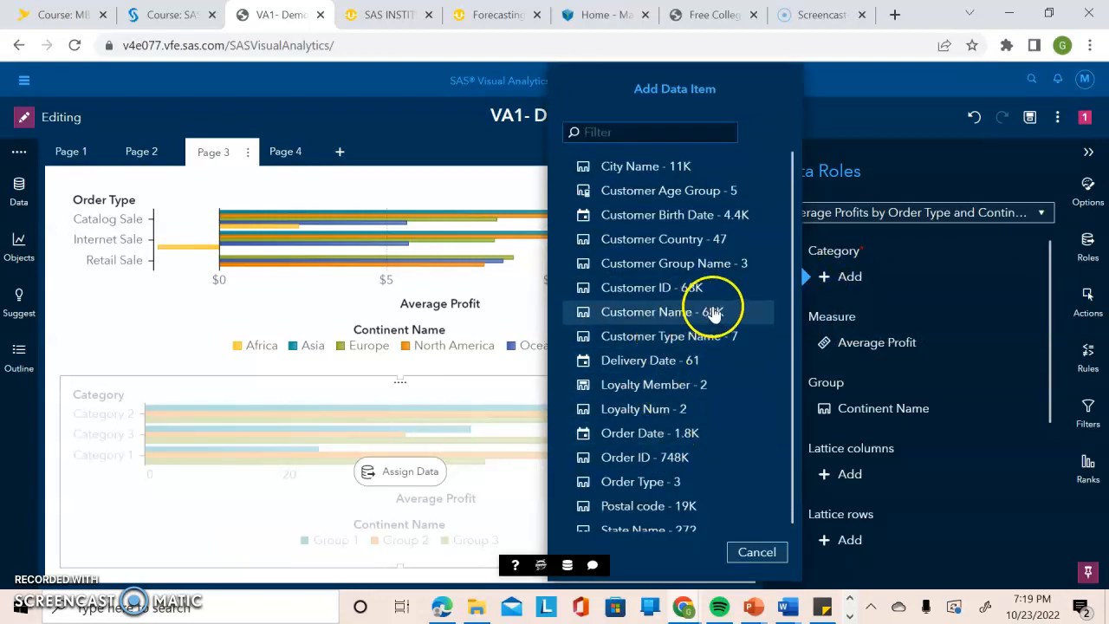
pyautogui.click(691, 385)
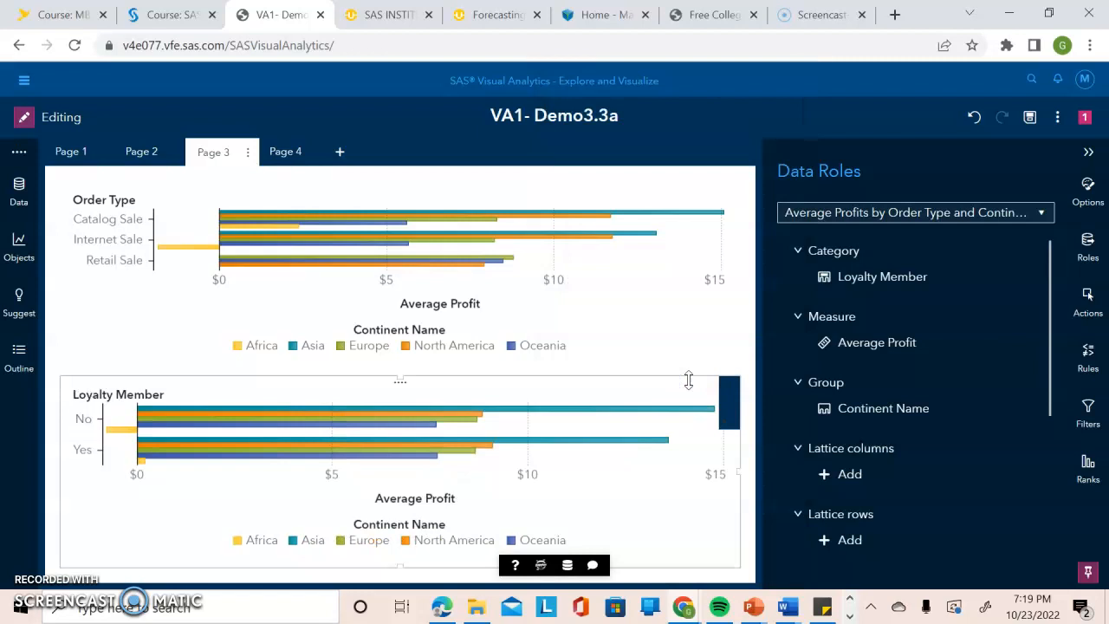
pyautogui.click(866, 422)
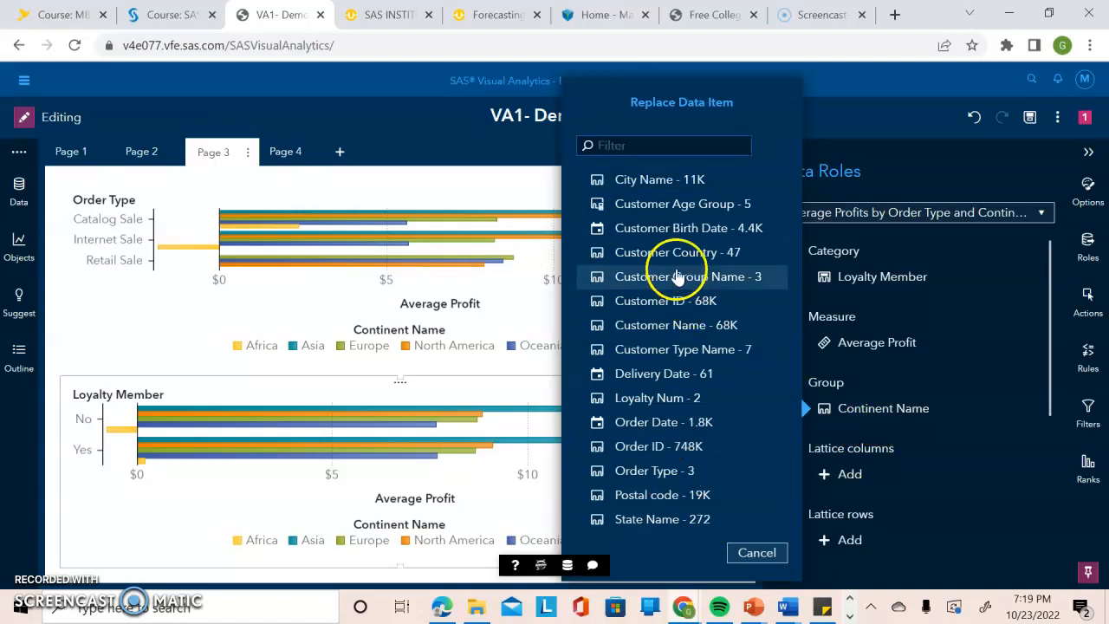
pyautogui.click(675, 207)
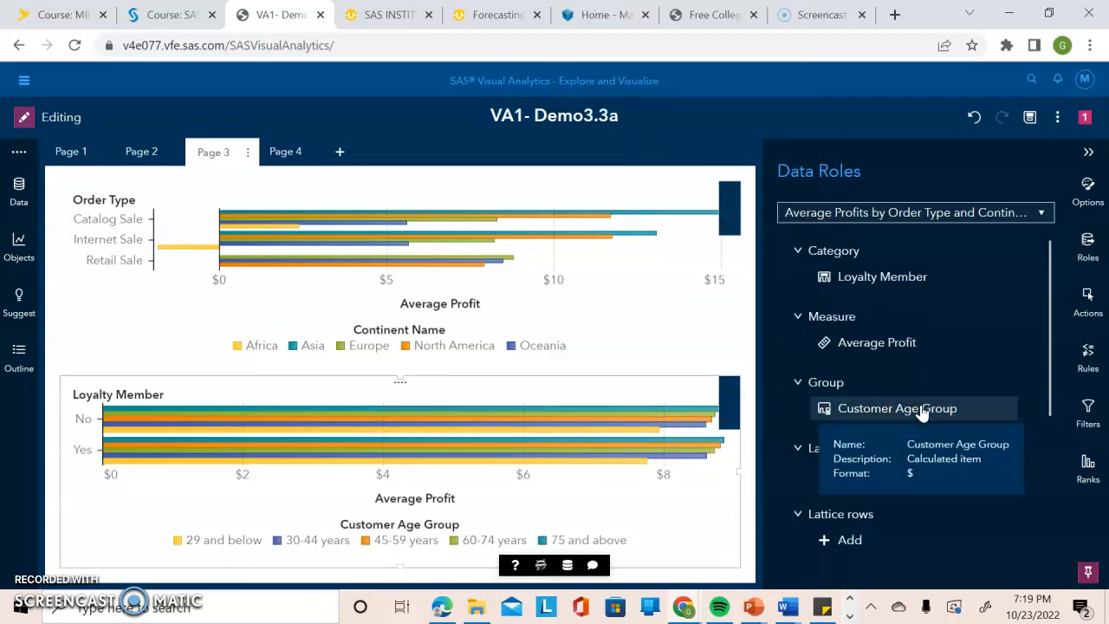
# Step: Switch the Loyalty Member chart's title option to a custom title
pyautogui.click(1087, 191)
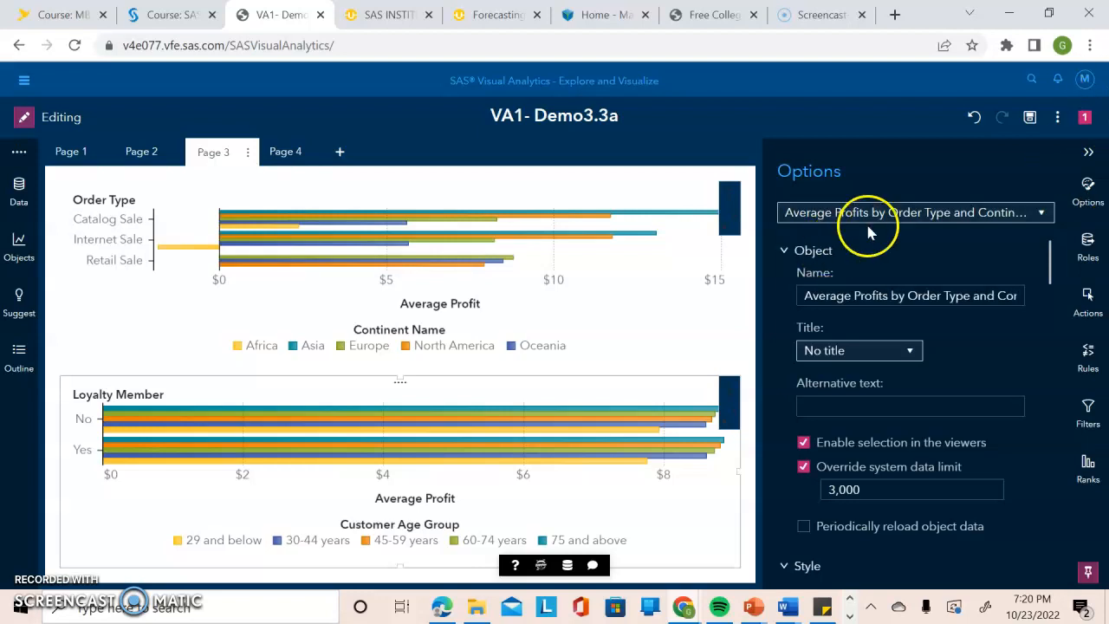
pyautogui.click(911, 212)
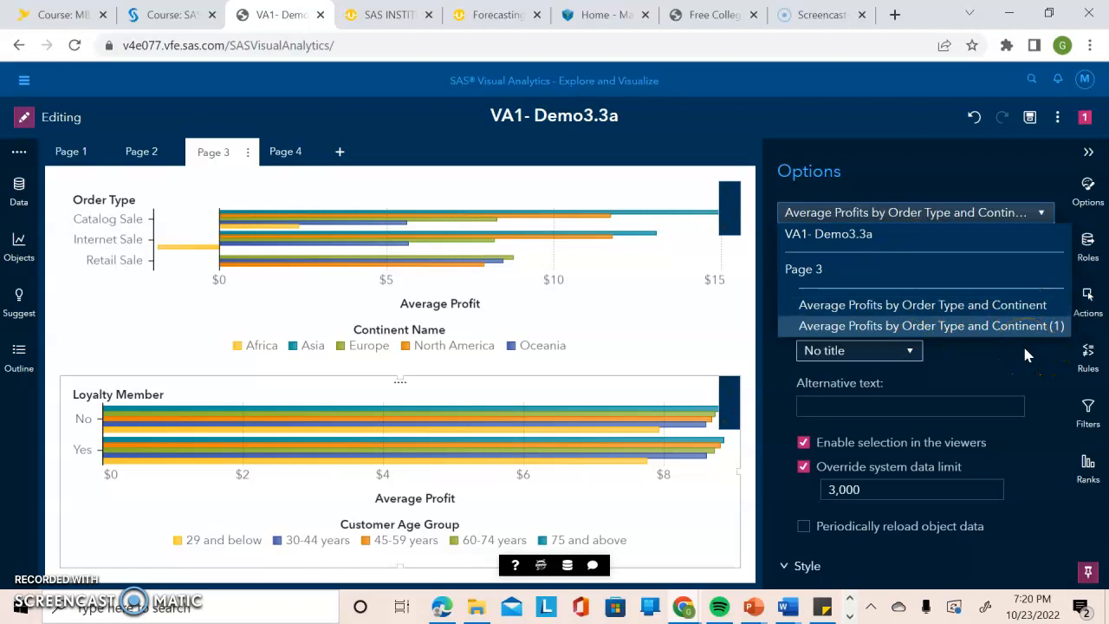
pyautogui.click(994, 350)
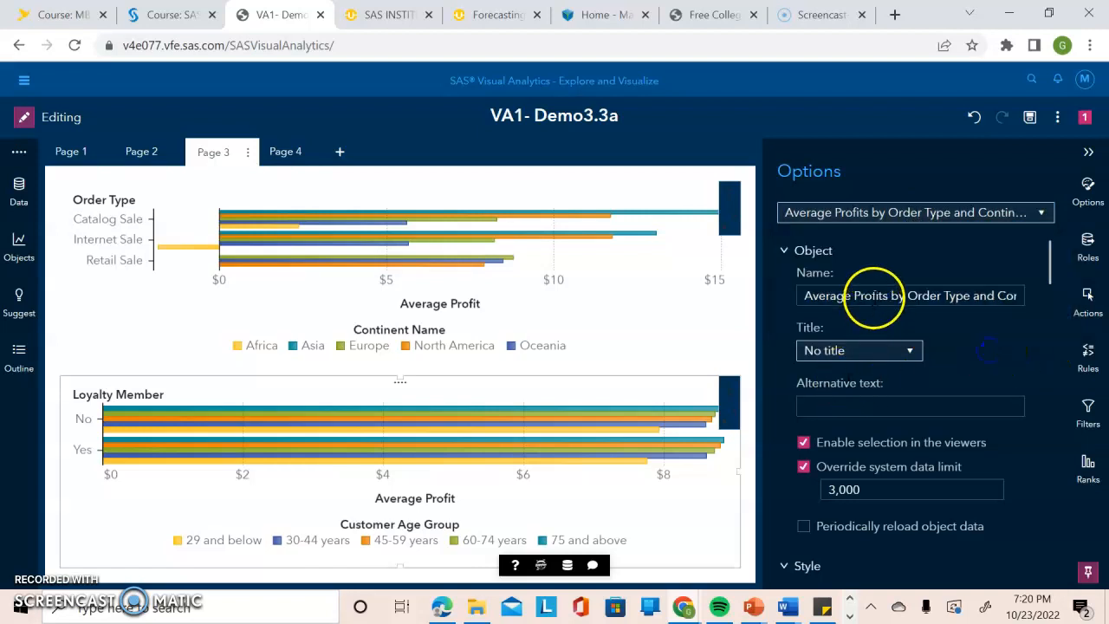
pyautogui.click(870, 353)
pyautogui.click(865, 372)
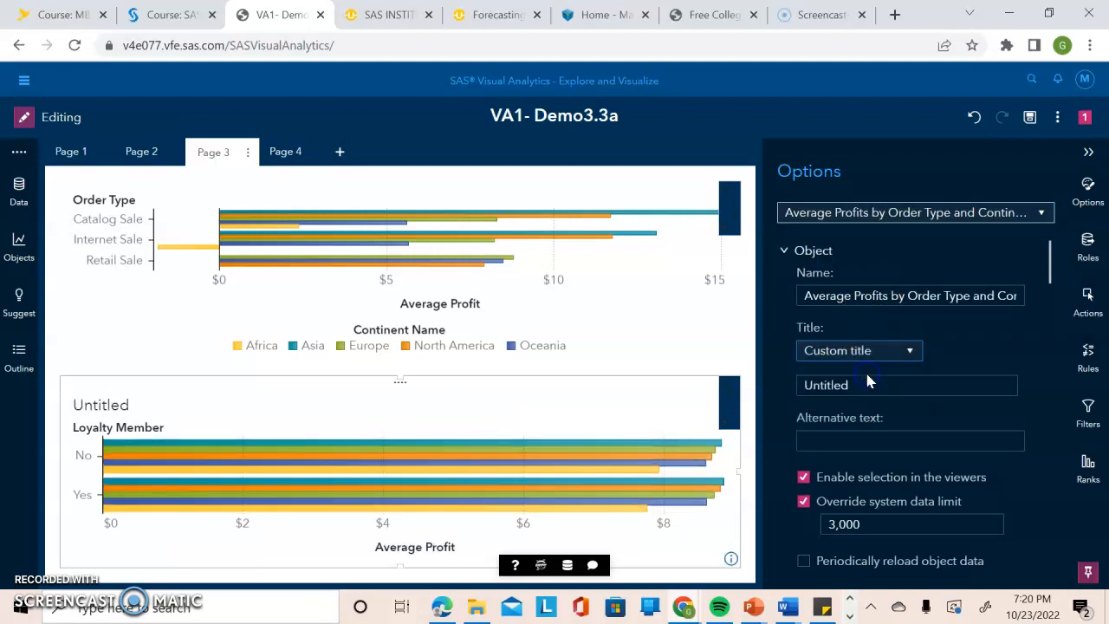
# Step: Set the Loyalty Member chart's title to "Average Profits by Loyalty Membership and Age Group", reusing the wording of its object name
pyautogui.moveTo(818, 296); pyautogui.dragTo(1022, 309)
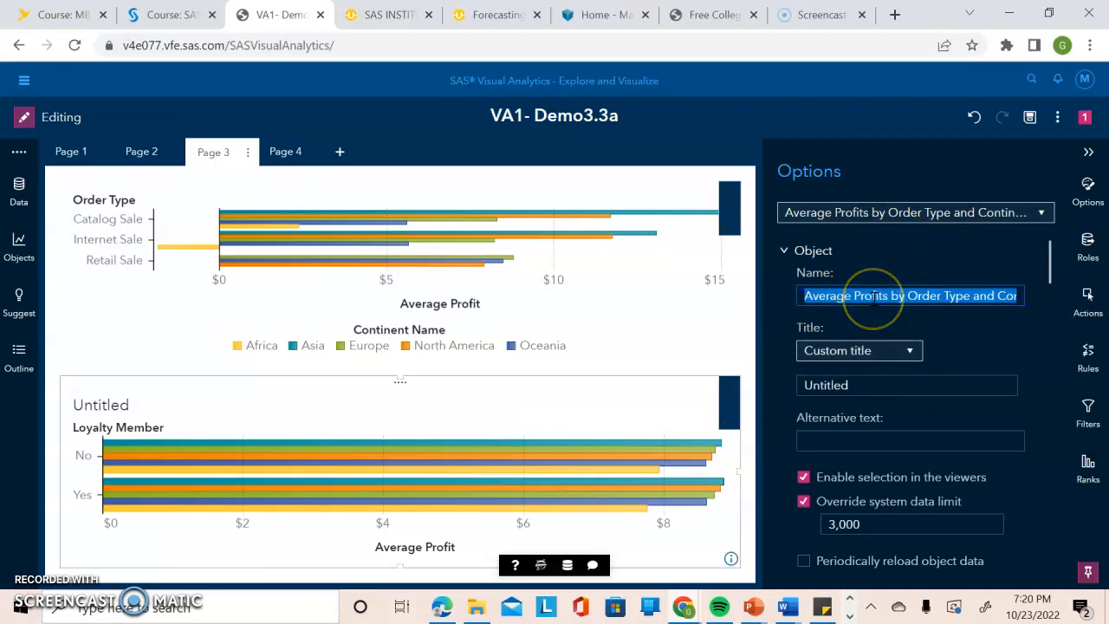
pyautogui.hotkey('ctrl', 'c')
pyautogui.doubleClick(836, 385)
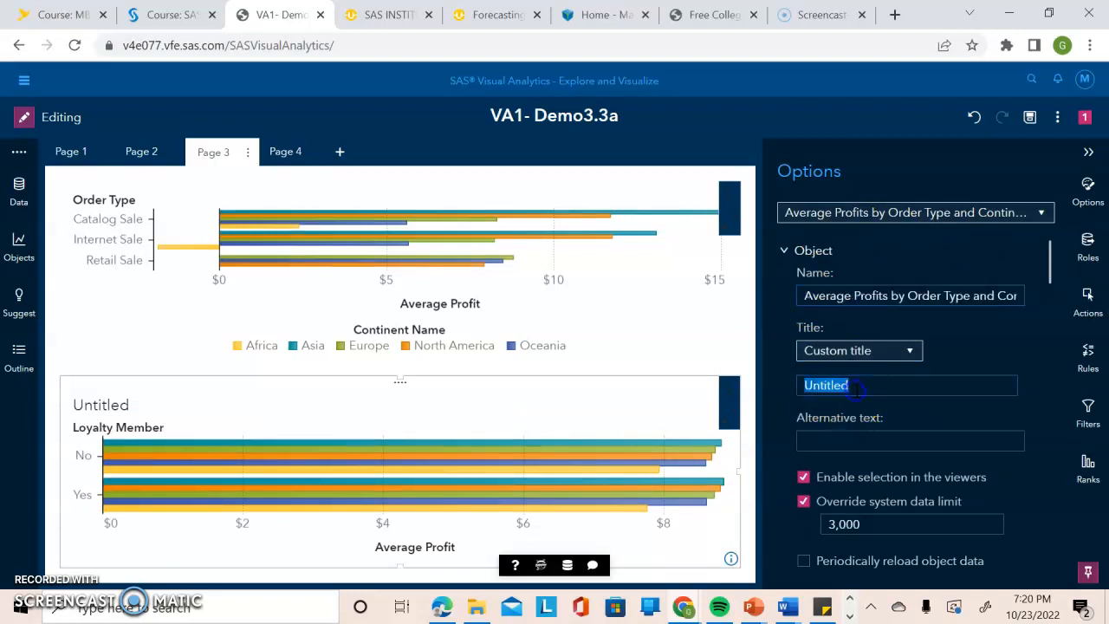
pyautogui.hotkey('ctrl', 'v')
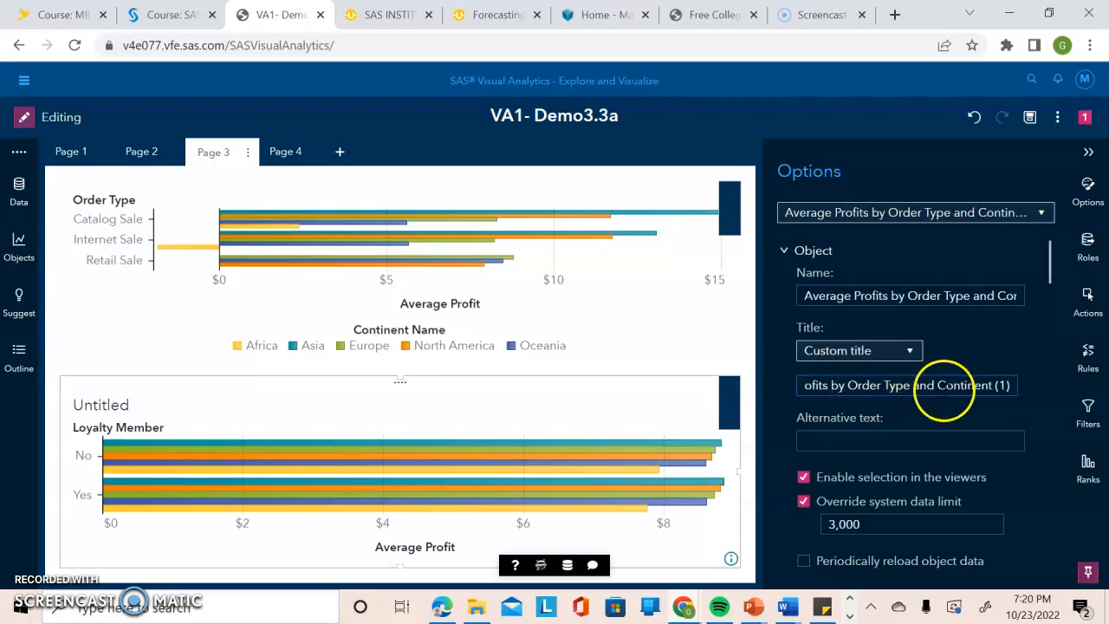
pyautogui.moveTo(849, 384); pyautogui.dragTo(1051, 382)
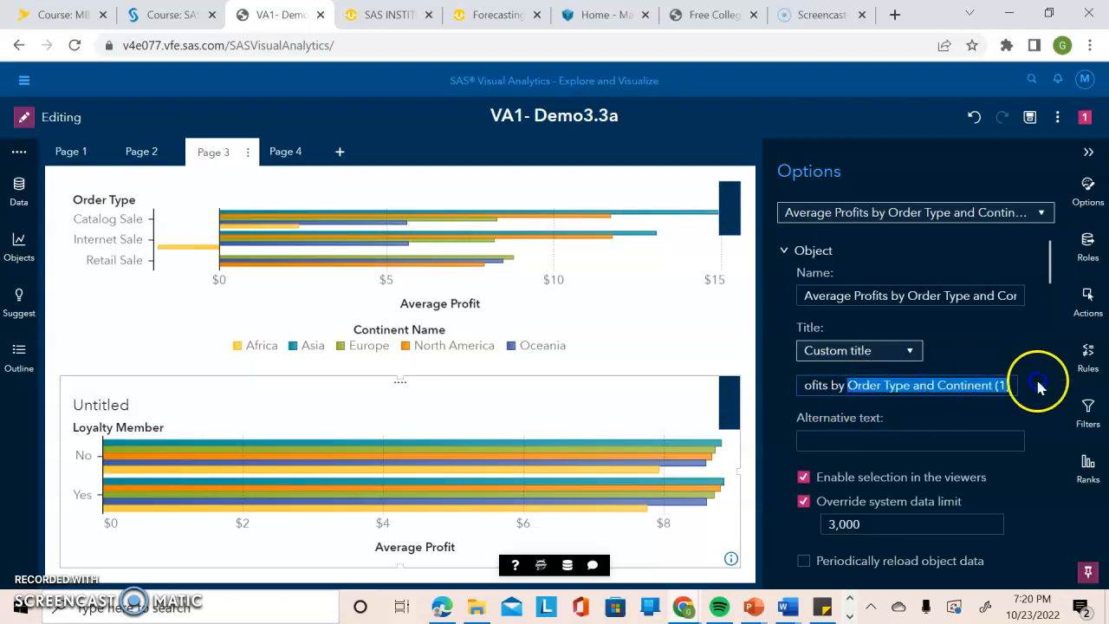
pyautogui.press('BackSpace')
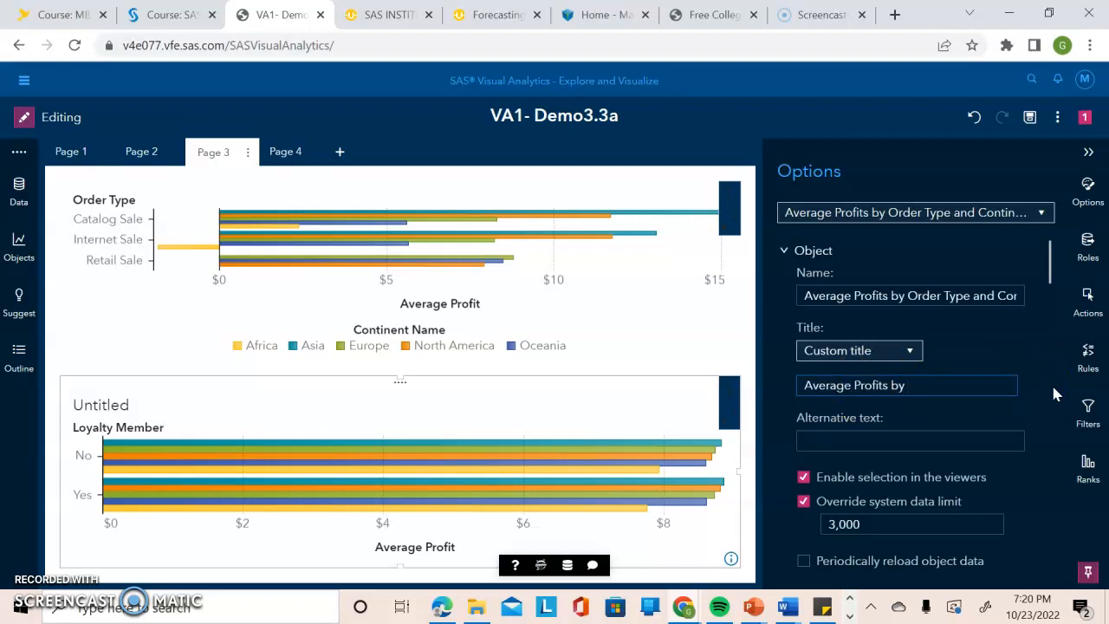
pyautogui.write('Loyalty Membership and Age Group')
pyautogui.press('Return')
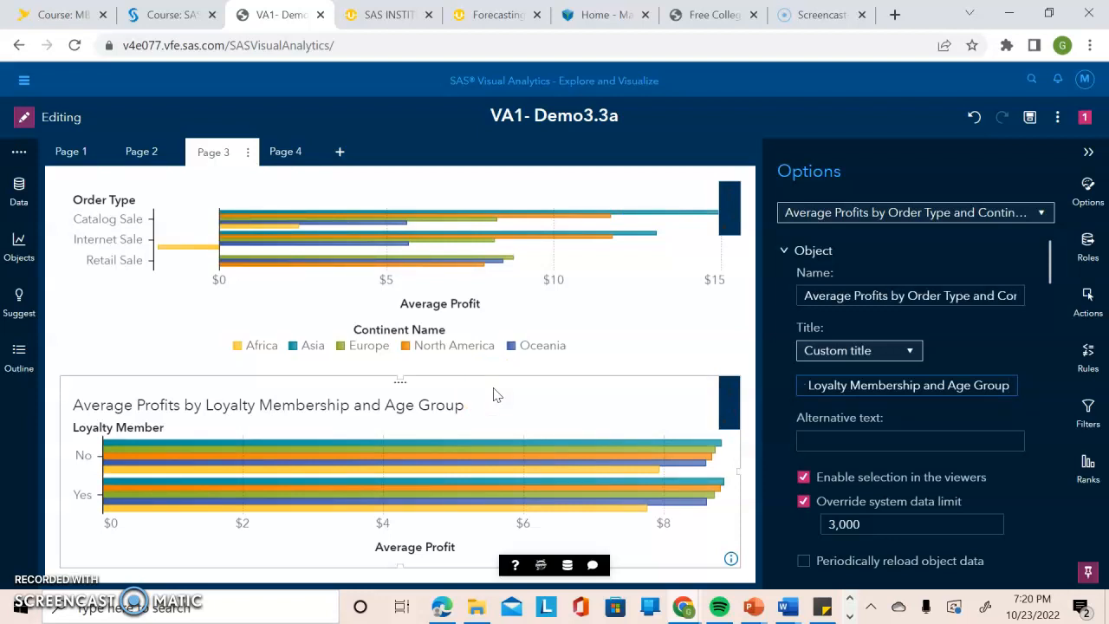
pyautogui.click(511, 365)
pyautogui.click(1088, 153)
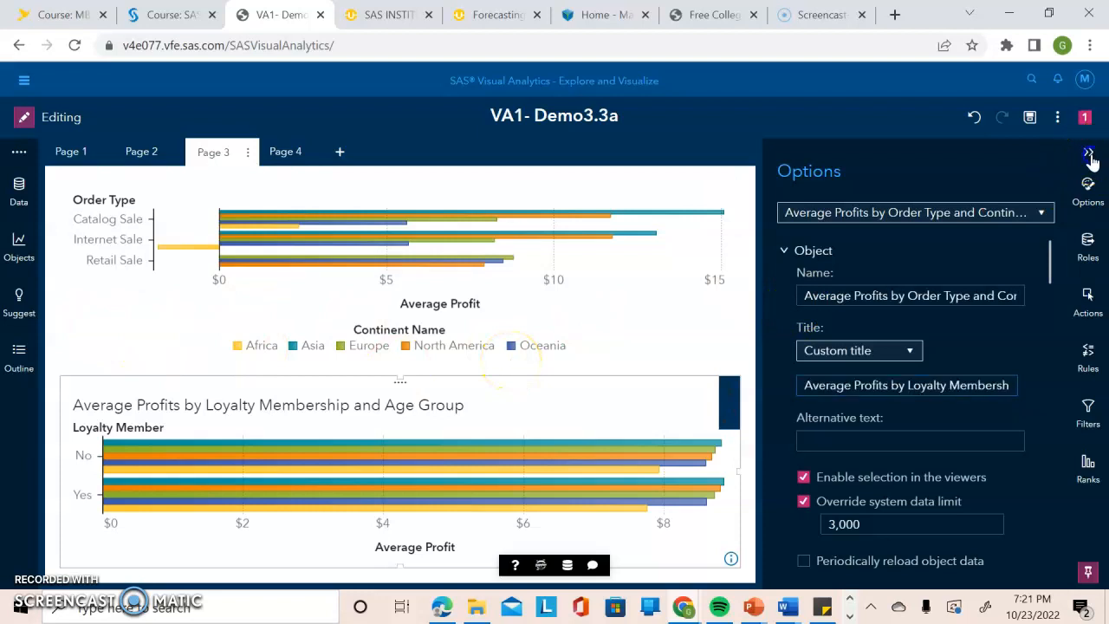
pyautogui.click(819, 306)
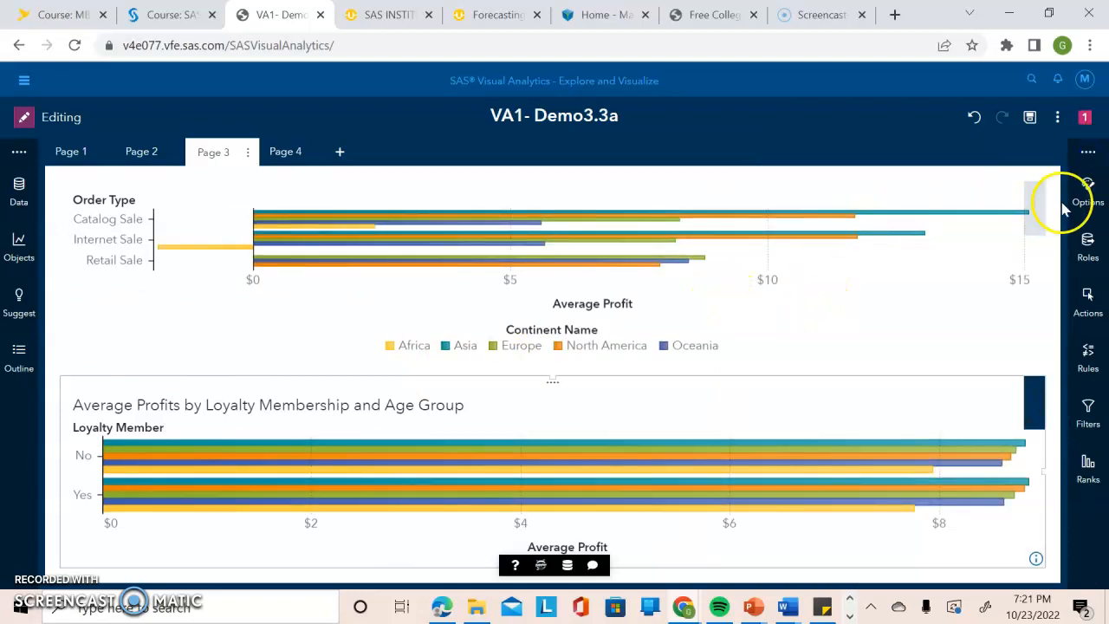
pyautogui.rightClick(837, 269)
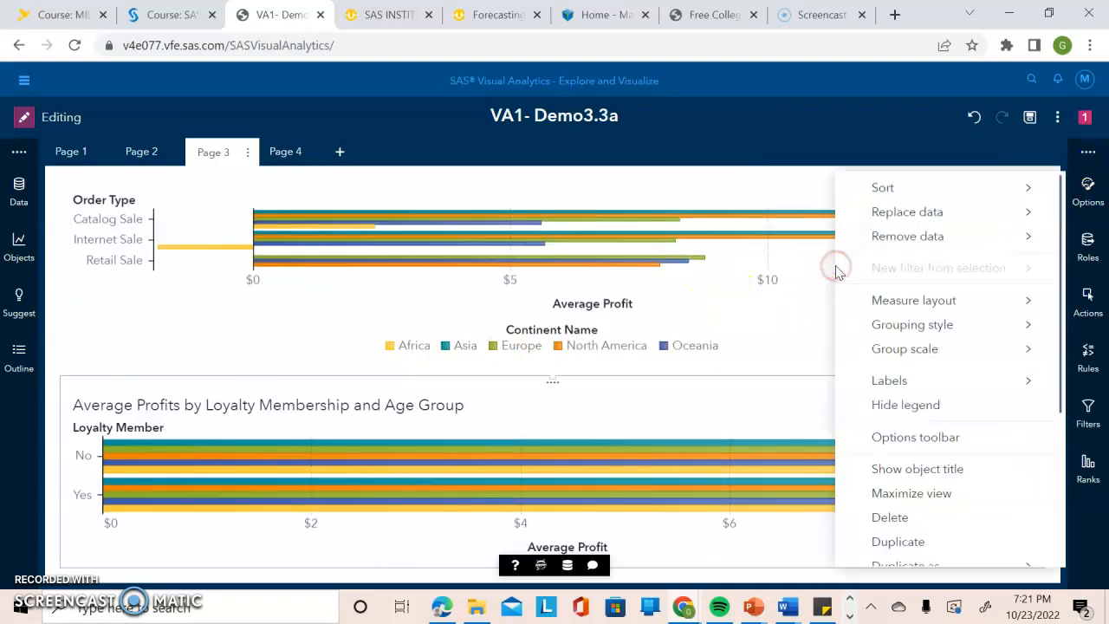
pyautogui.moveTo(1060, 257); pyautogui.dragTo(1070, 426)
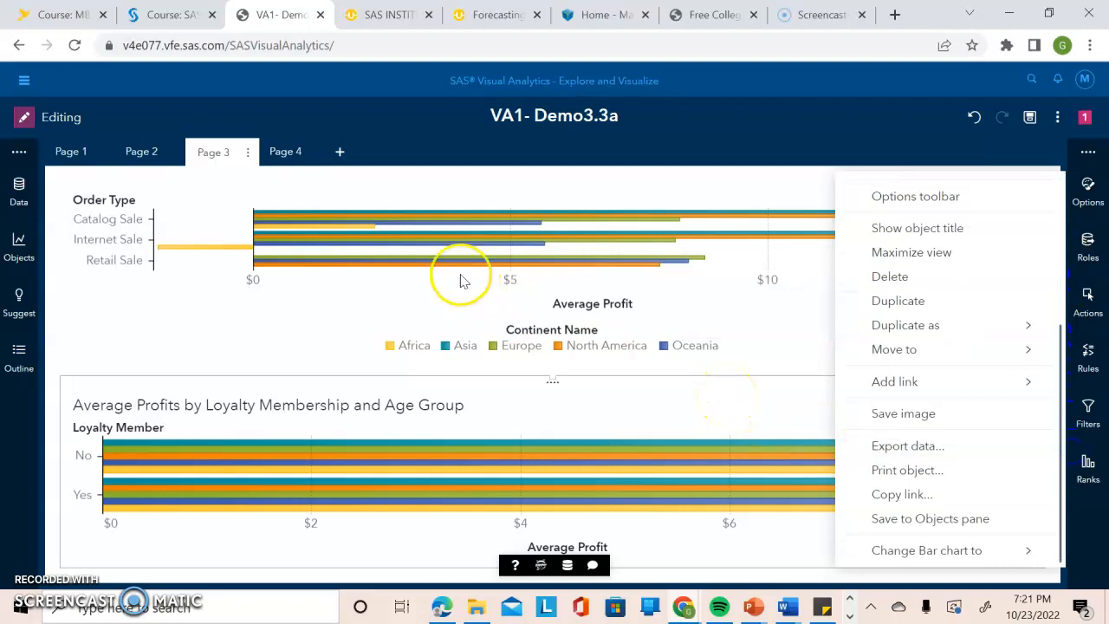
pyautogui.click(450, 180)
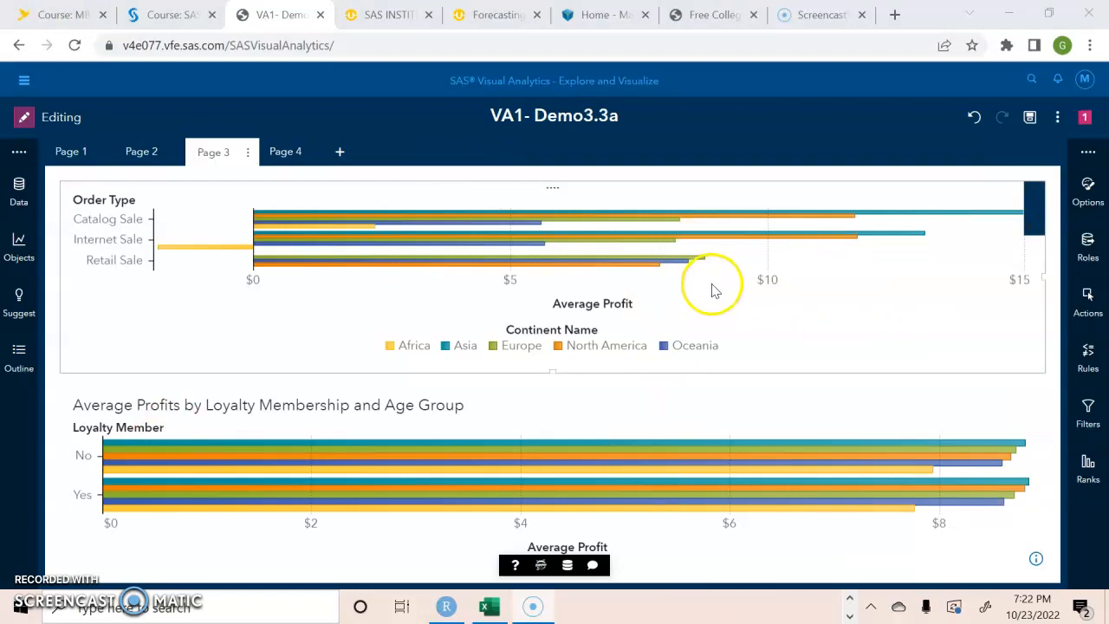
# Step: Set the bar direction to vertical for both the Order Type chart and the Loyalty Member chart
pyautogui.click(1083, 193)
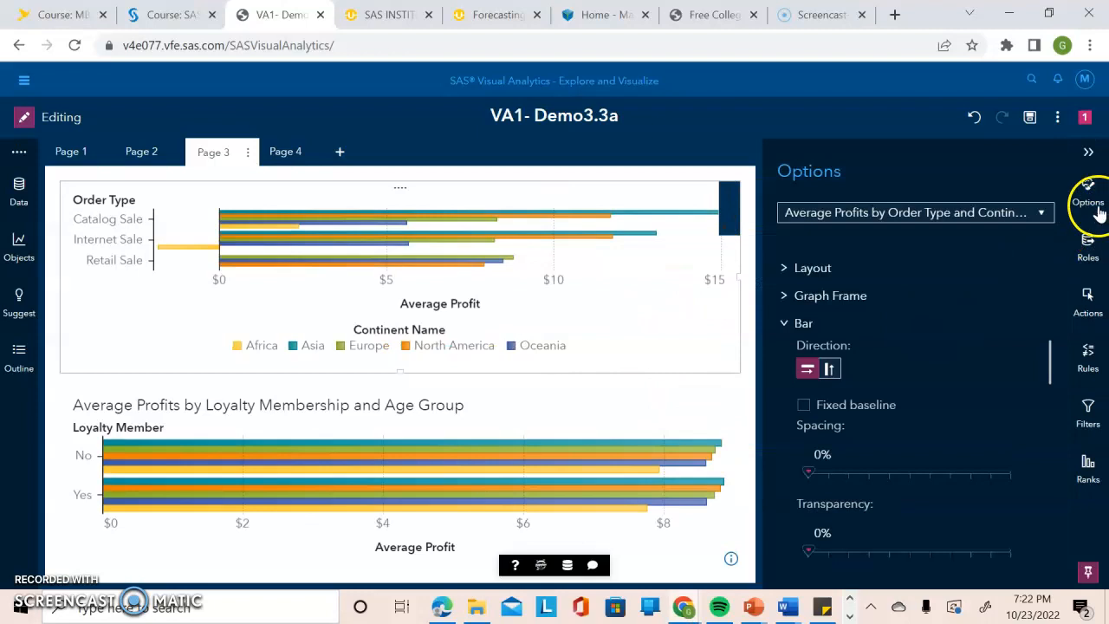
pyautogui.click(829, 369)
pyautogui.click(544, 458)
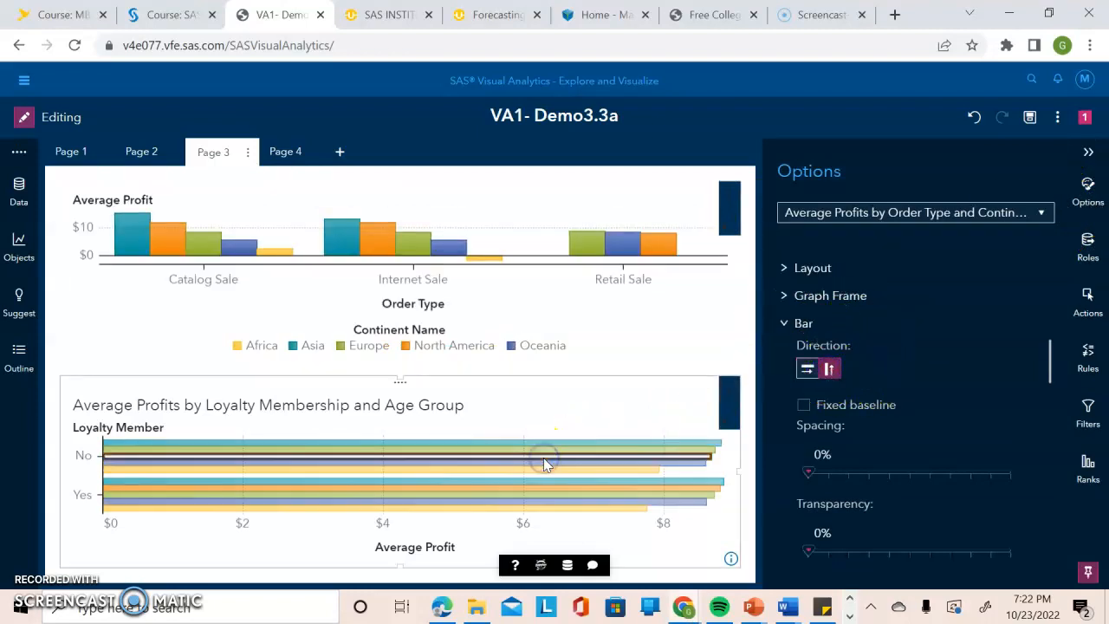
pyautogui.click(829, 404)
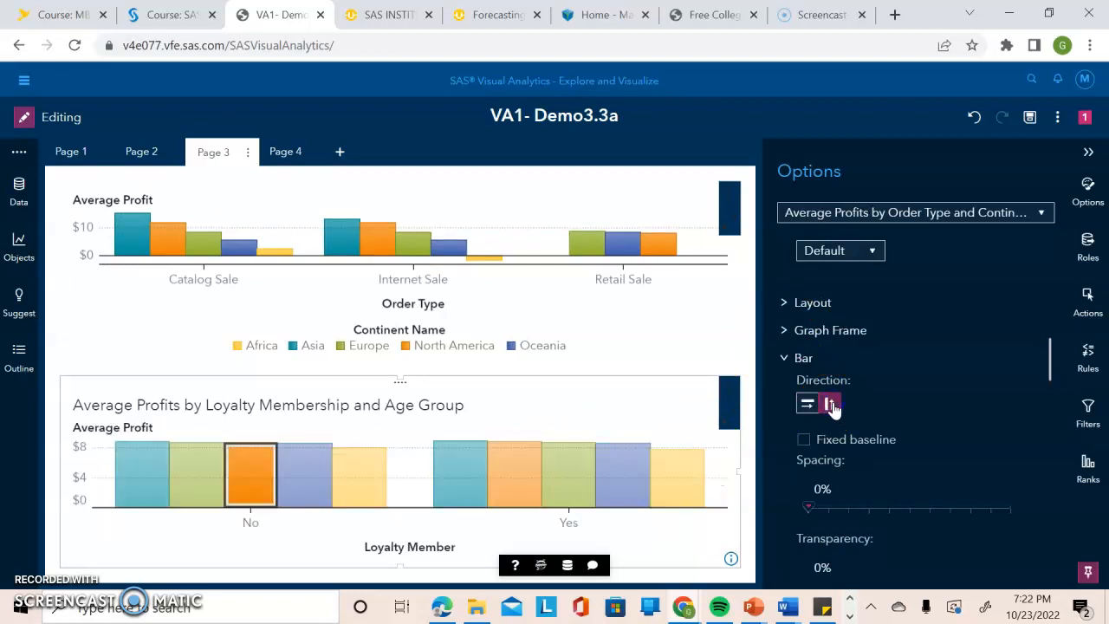
pyautogui.click(1088, 153)
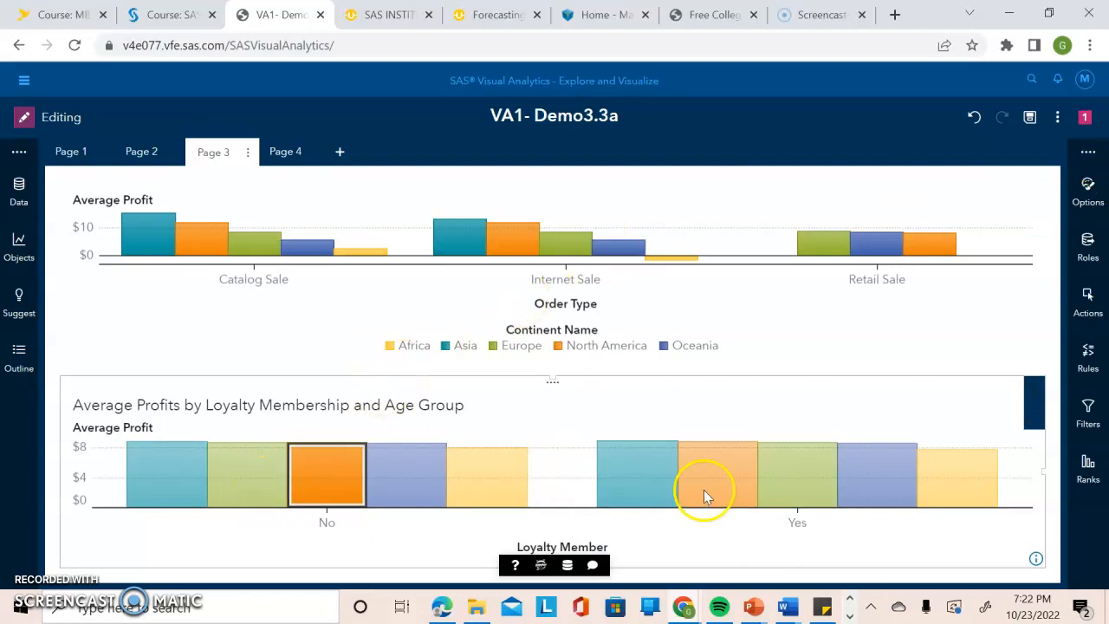
pyautogui.moveTo(343, 451)
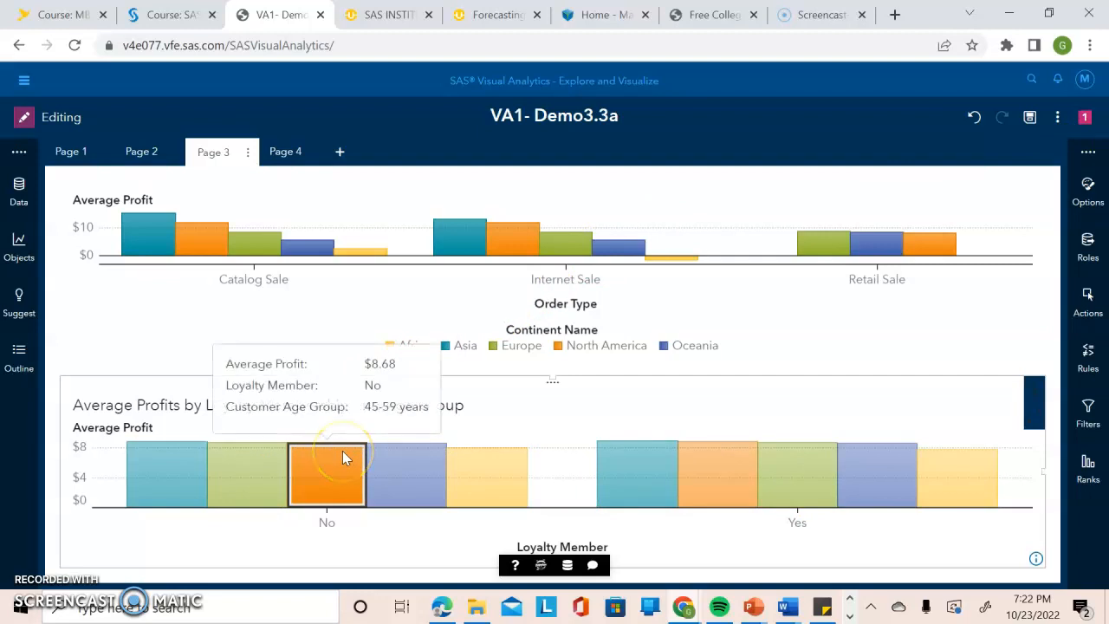